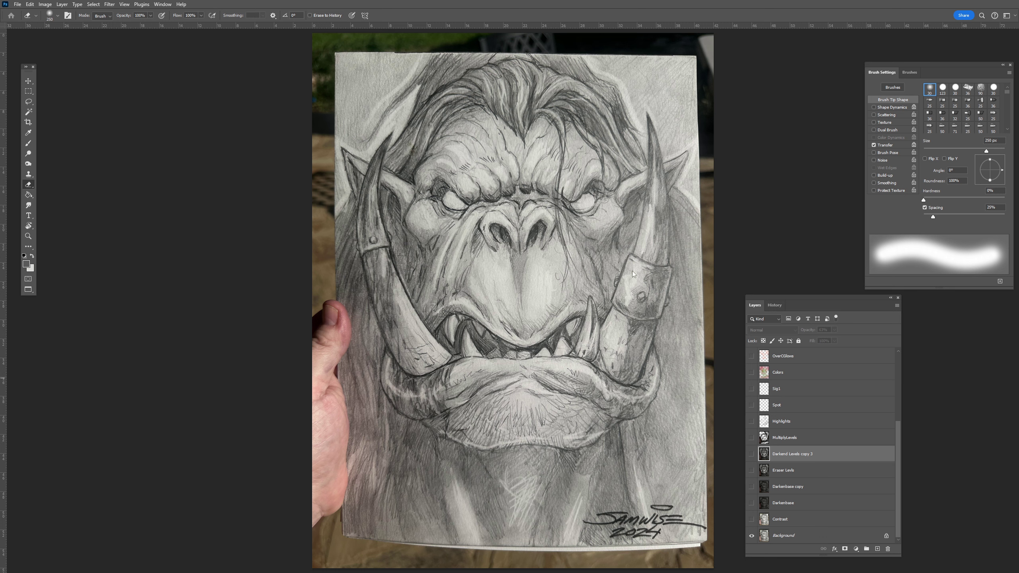
Step: Toggle the Contrast layer's visibility repeatedly to compare it with the original Background photo
{"action": "left_click", "coordinate": [751, 520]}
{"action": "left_click", "coordinate": [751, 520]}
{"action": "left_click", "coordinate": [750, 520]}
{"action": "left_click", "coordinate": [751, 520]}
{"action": "left_click", "coordinate": [751, 520]}
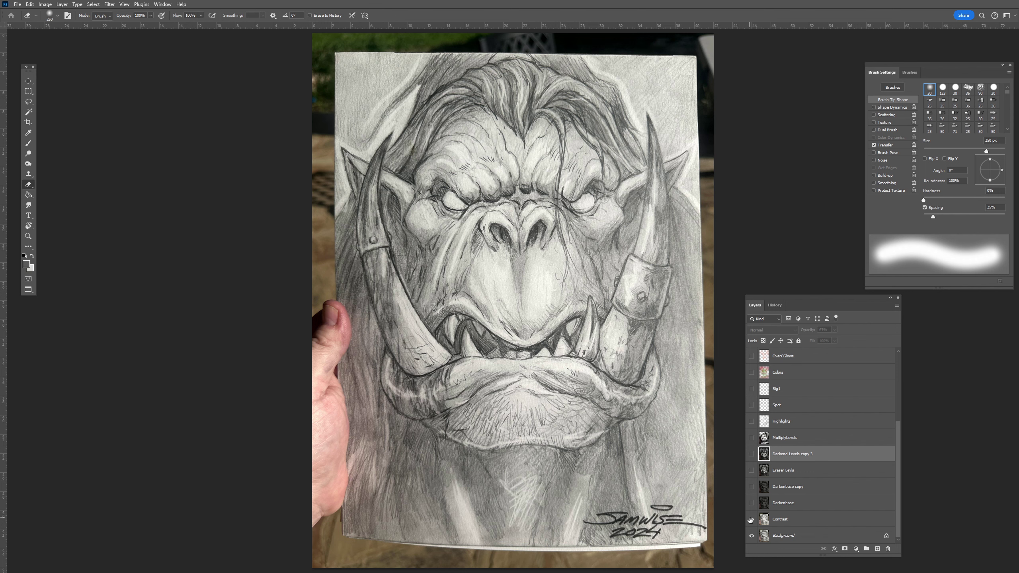
{"action": "left_click", "coordinate": [751, 520]}
{"action": "left_click", "coordinate": [750, 520]}
{"action": "left_click", "coordinate": [750, 520]}
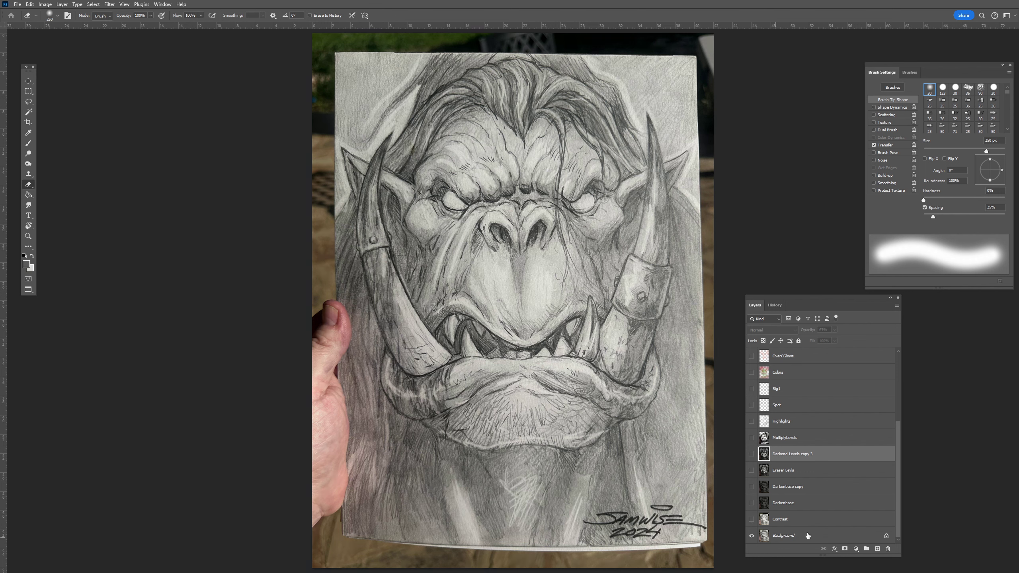
Step: Duplicate the Background layer and try a Levels adjustment on the copy with the midtone input at 0.7
{"action": "left_click_drag", "start_coordinate": [807, 536], "coordinate": [877, 549]}
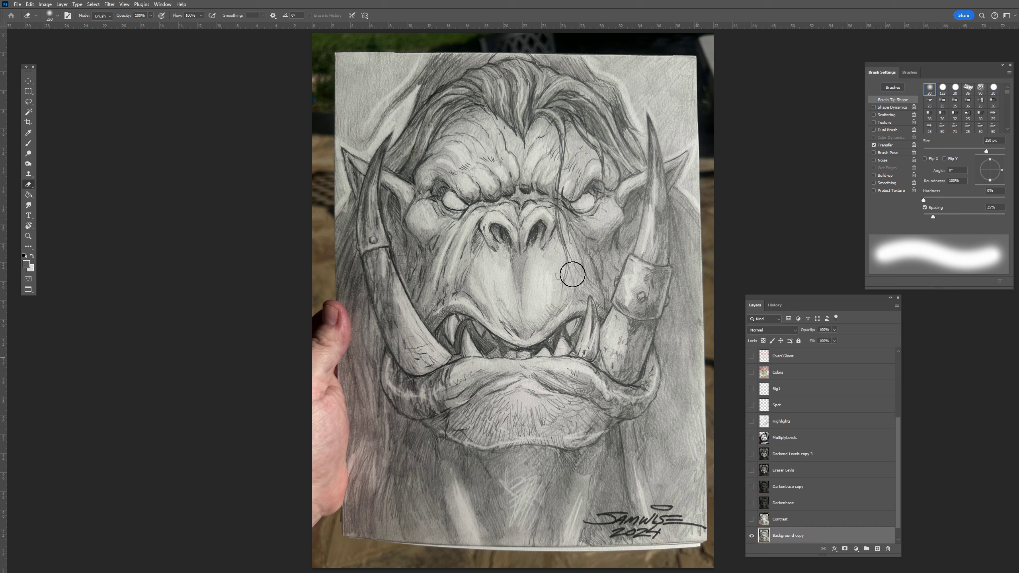
{"action": "left_click", "coordinate": [45, 4]}
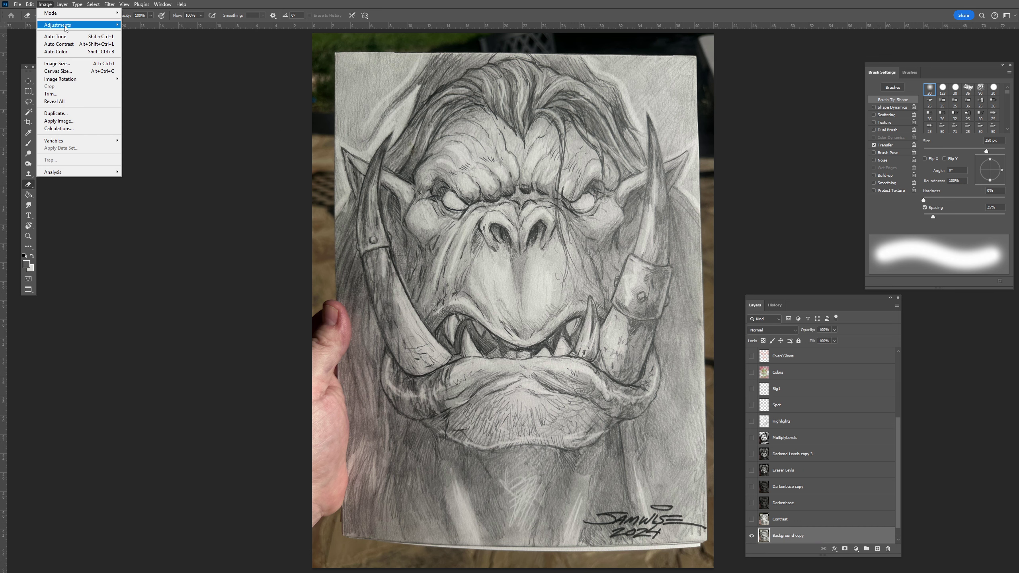
{"action": "mouse_move", "coordinate": [67, 26]}
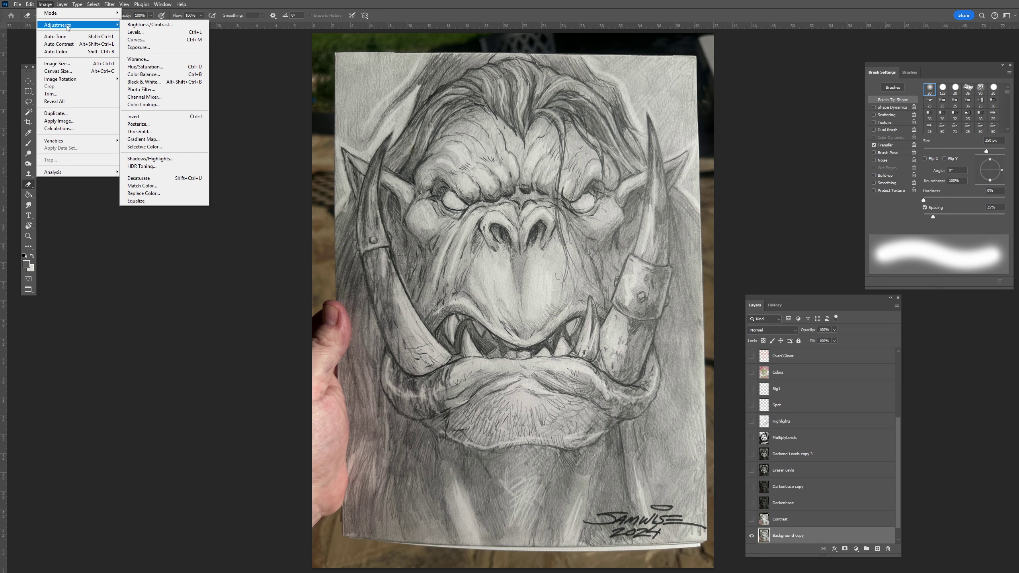
{"action": "left_click", "coordinate": [138, 34]}
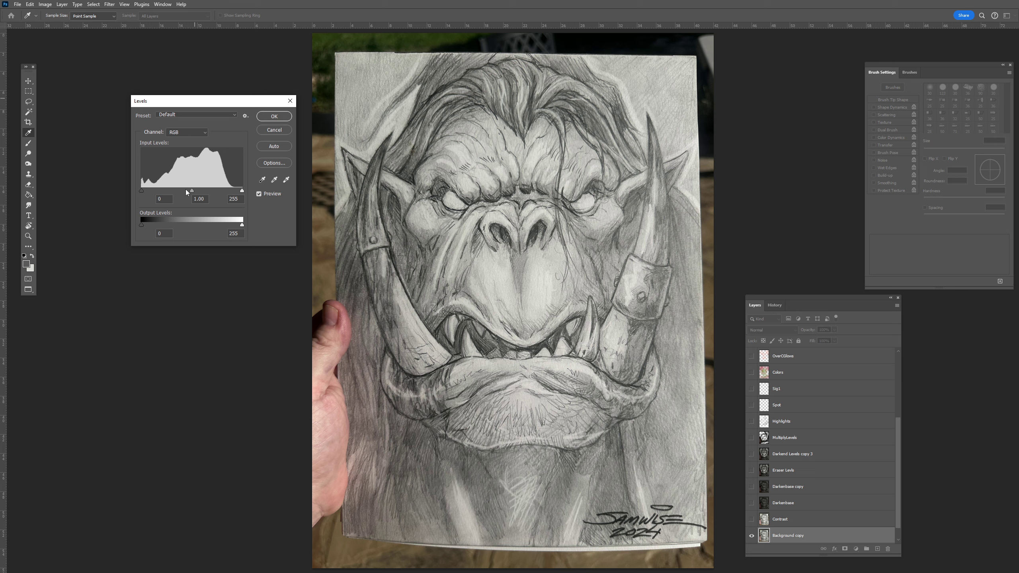
{"action": "mouse_move", "coordinate": [142, 192]}
{"action": "left_mouse_down"}
{"action": "mouse_move", "coordinate": [159, 187]}
{"action": "mouse_move", "coordinate": [143, 193]}
{"action": "left_mouse_up"}
{"action": "mouse_move", "coordinate": [242, 191]}
{"action": "left_mouse_down"}
{"action": "mouse_move", "coordinate": [182, 192]}
{"action": "mouse_move", "coordinate": [242, 190]}
{"action": "left_mouse_up"}
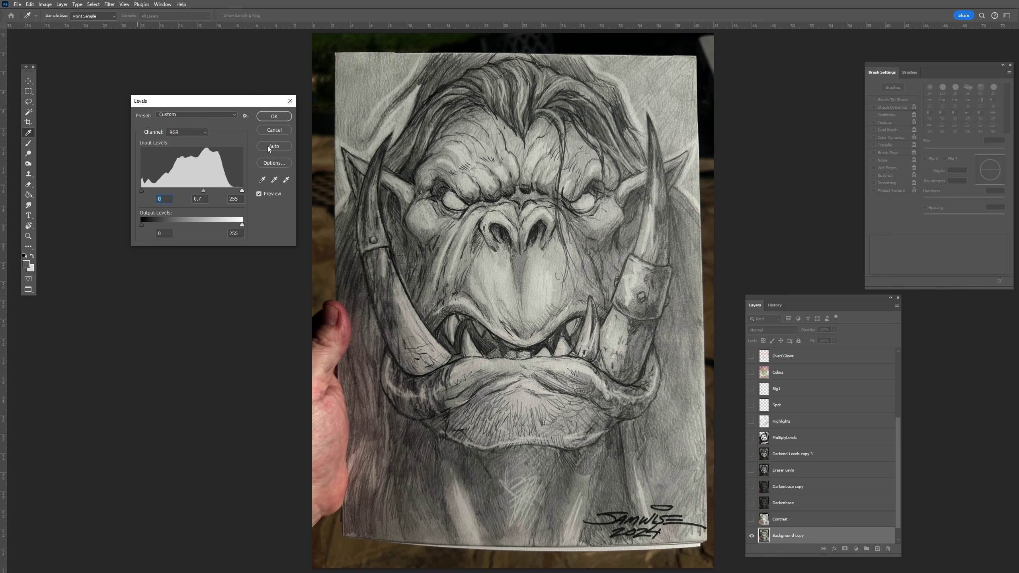
{"action": "left_click", "coordinate": [274, 130]}
{"action": "key", "text": "e"}
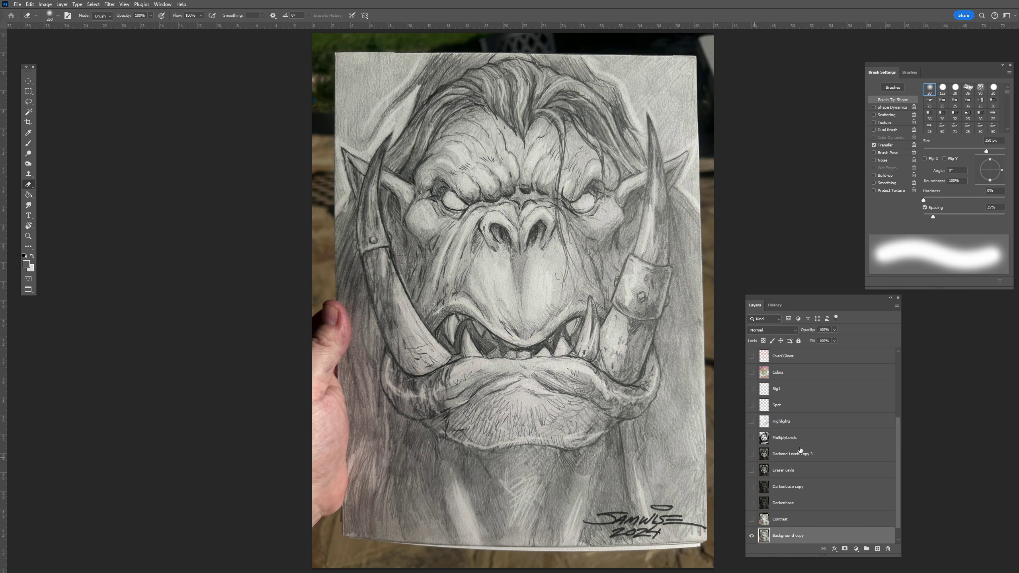
Step: Show the Contrast layer and delete the Background copy layer
{"action": "scroll", "coordinate": [793, 455], "scroll_direction": "down", "scroll_amount": 1}
{"action": "left_click", "coordinate": [753, 503]}
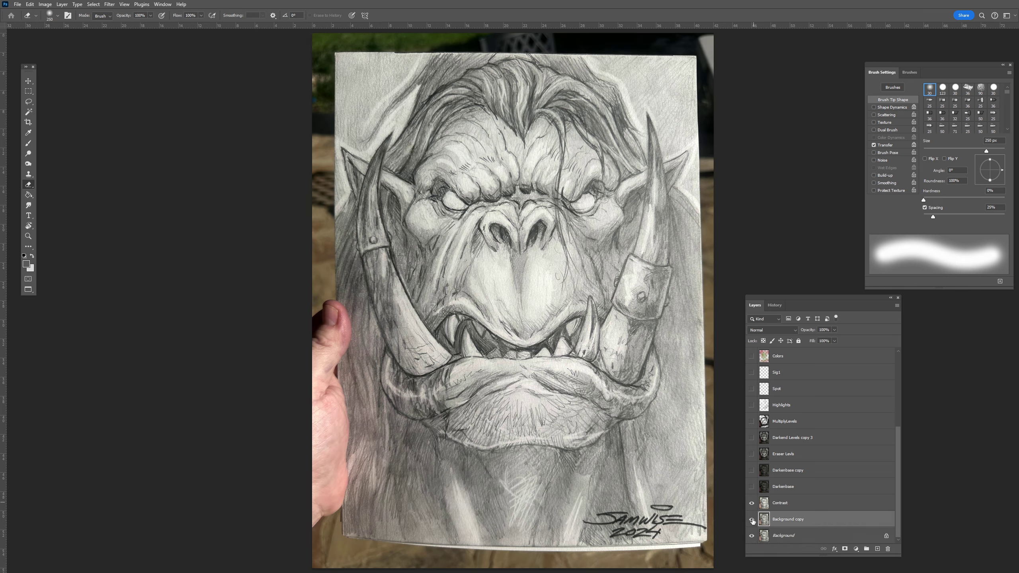
{"action": "left_click_drag", "start_coordinate": [809, 519], "coordinate": [888, 549]}
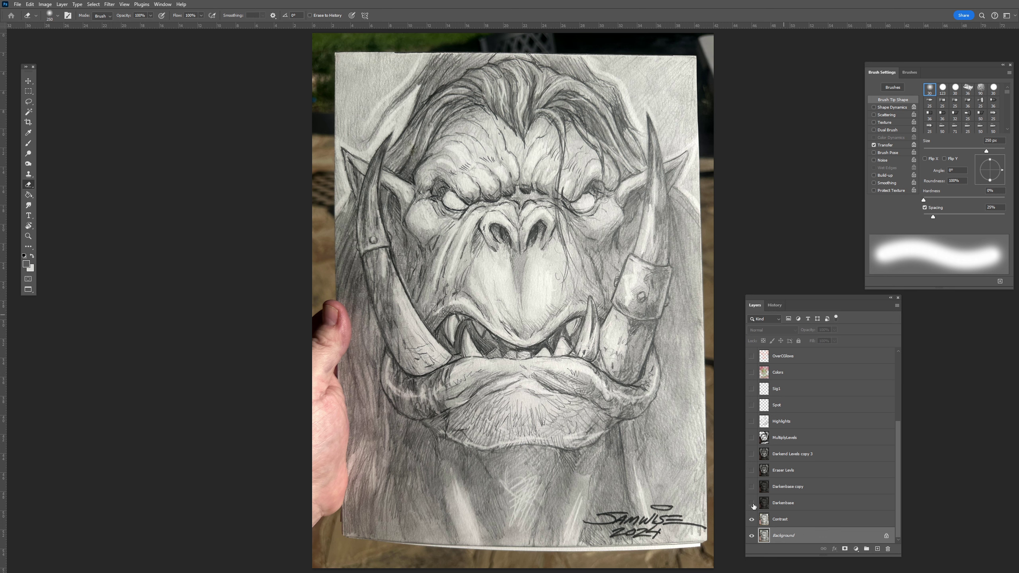
Step: Select the Contrast layer and briefly show the Darkenbase layer above it to preview the darkened drawing
{"action": "left_click", "coordinate": [804, 521]}
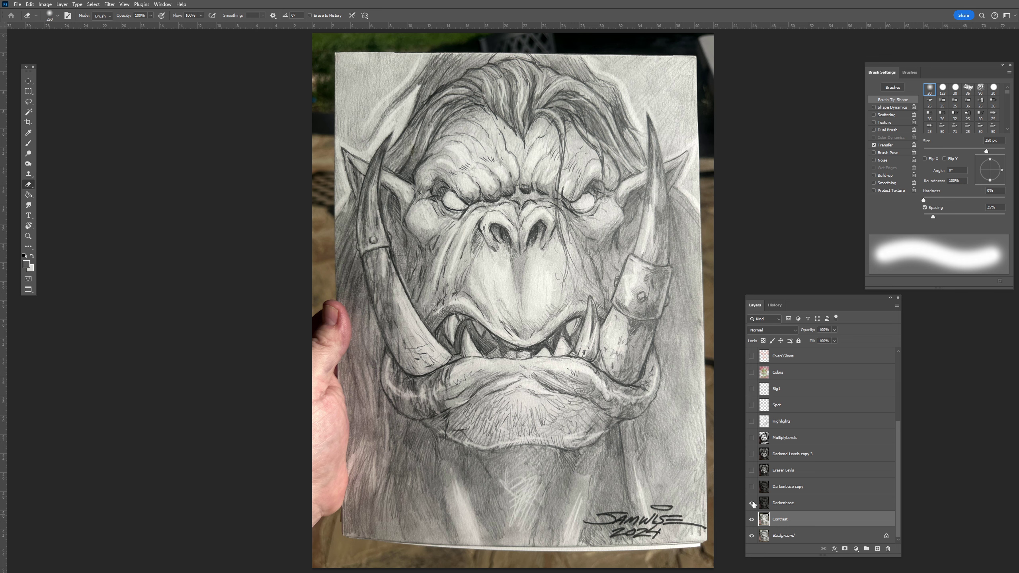
{"action": "left_click", "coordinate": [752, 503]}
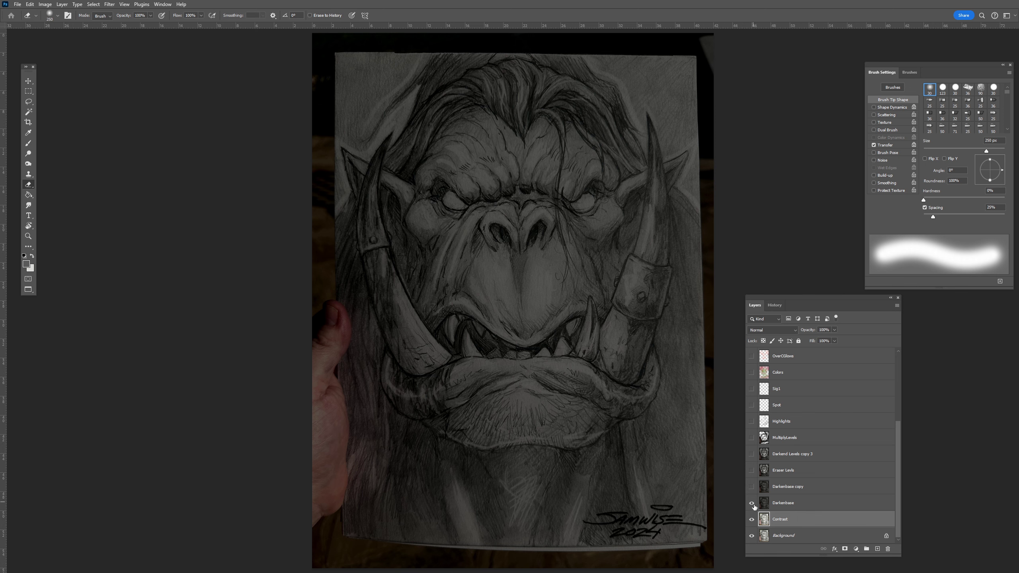
{"action": "left_click", "coordinate": [752, 503]}
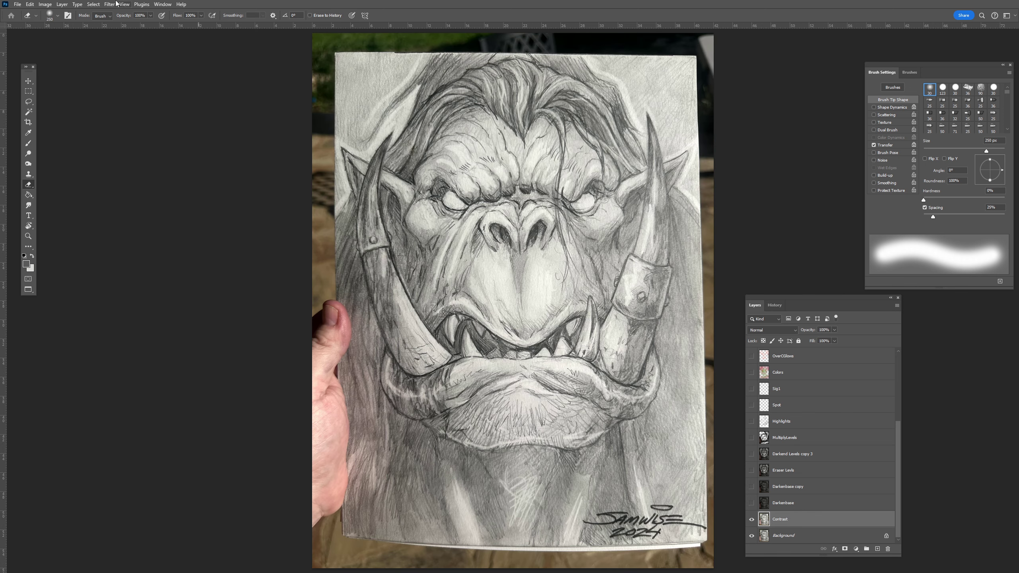
Step: Try a Levels adjustment on the Contrast layer with the white output level lowered to 94
{"action": "left_click", "coordinate": [48, 5]}
{"action": "mouse_move", "coordinate": [76, 25]}
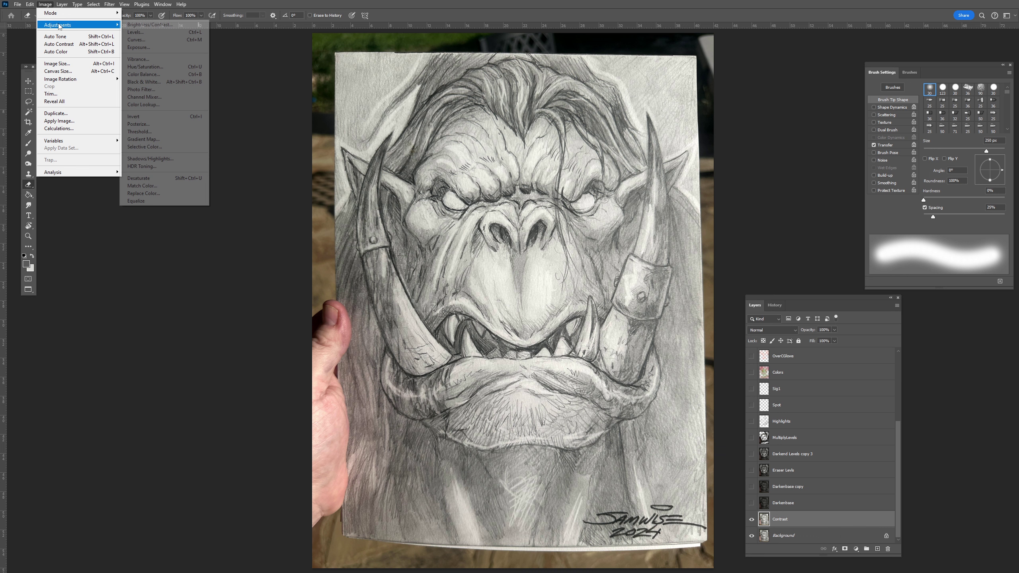
{"action": "left_click", "coordinate": [155, 32]}
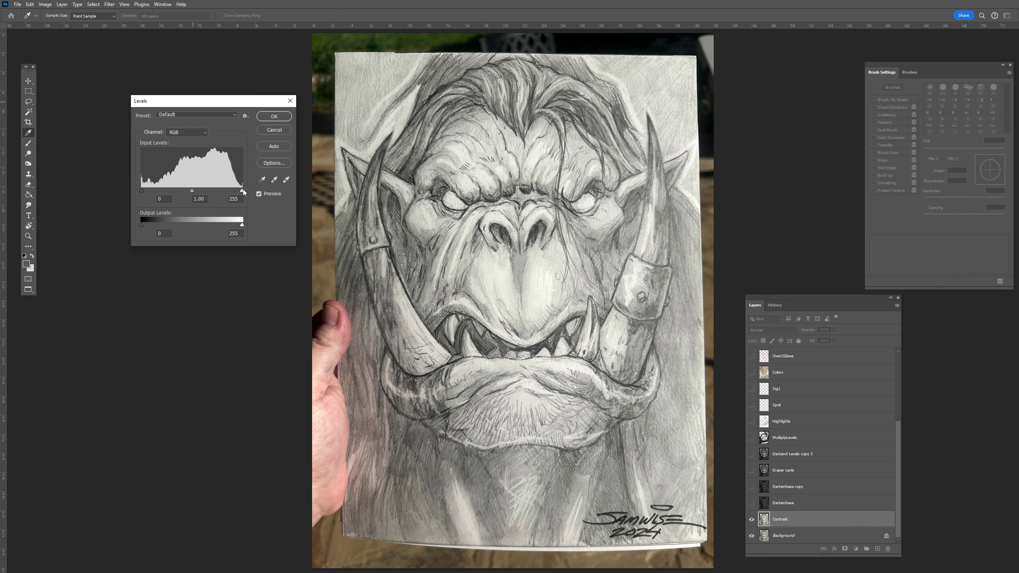
{"action": "left_click_drag", "start_coordinate": [242, 192], "coordinate": [265, 185]}
{"action": "left_click_drag", "start_coordinate": [244, 225], "coordinate": [180, 232]}
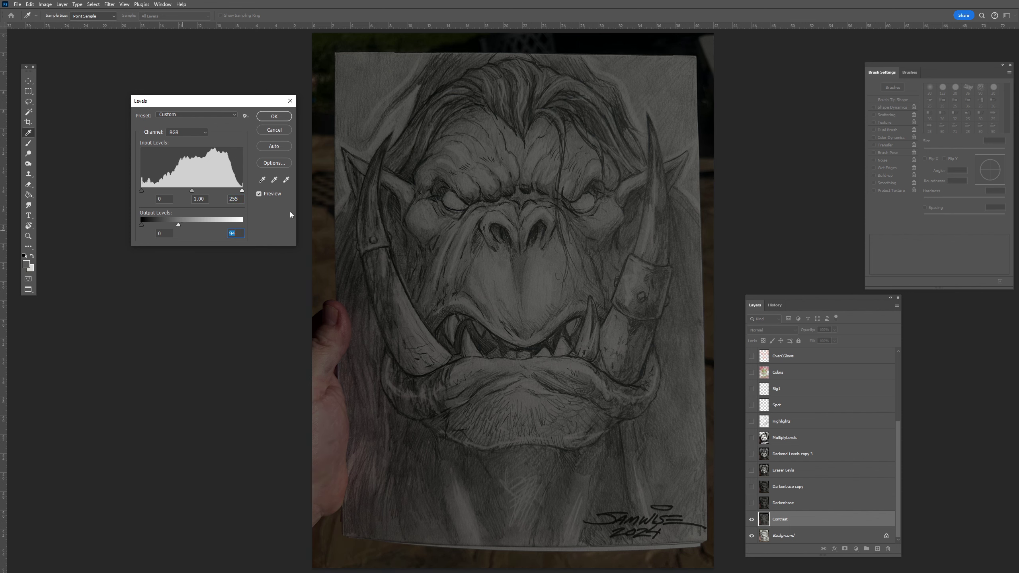
{"action": "left_click", "coordinate": [275, 130]}
{"action": "key", "text": "e"}
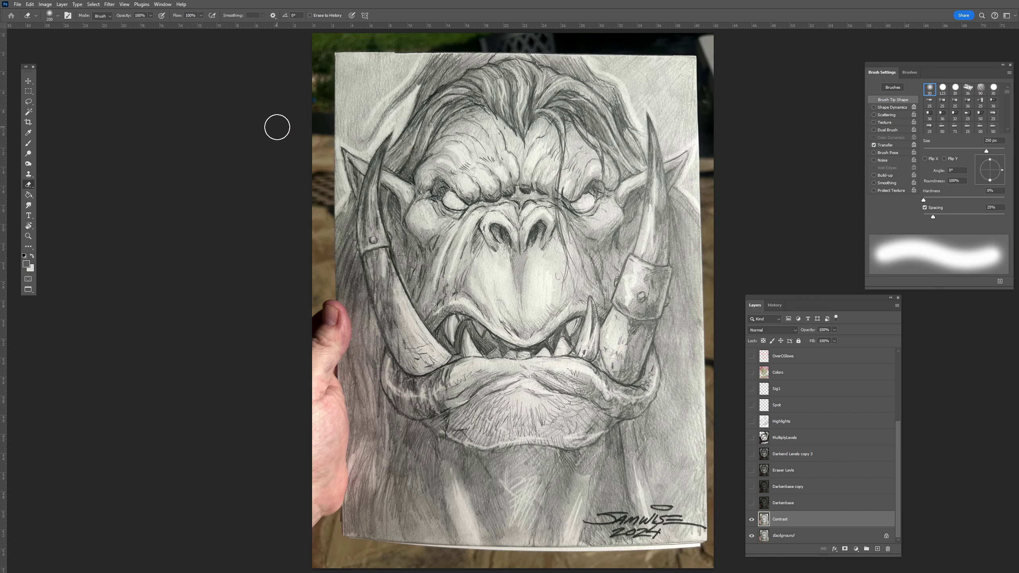
Step: Show the Darkenbase layer and set the Eraser to a soft round 125 px brush
{"action": "left_click", "coordinate": [752, 504]}
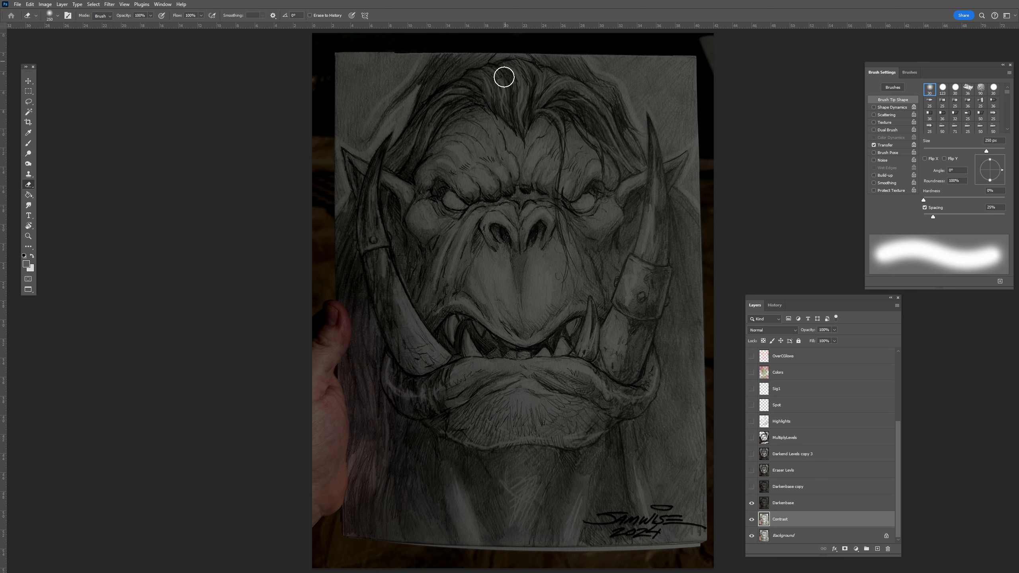
{"action": "key", "text": "period"}
{"action": "key", "text": "period"}
{"action": "key", "text": "period"}
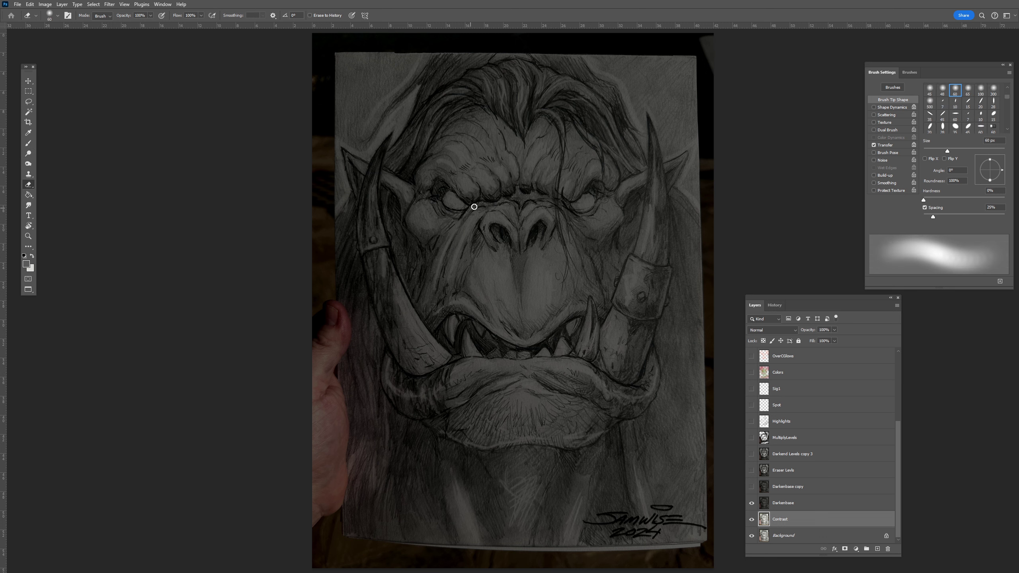
{"action": "key", "text": "comma"}
{"action": "key", "text": "comma"}
{"action": "key", "text": "comma"}
{"action": "key", "text": "comma"}
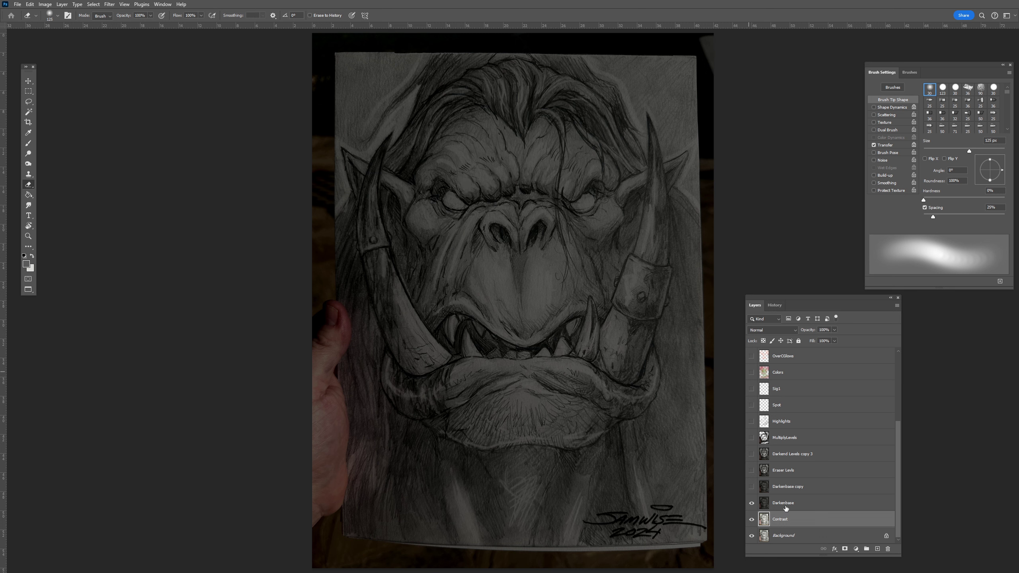
Step: Erase the Darkenbase layer over the left brow, left side of the nose, muzzle and left cheek to reveal the lighter drawing
{"action": "left_click", "coordinate": [786, 509]}
{"action": "mouse_move", "coordinate": [462, 198]}
{"action": "left_mouse_down"}
{"action": "mouse_move", "coordinate": [464, 178]}
{"action": "mouse_move", "coordinate": [487, 188]}
{"action": "mouse_move", "coordinate": [503, 177]}
{"action": "left_mouse_up"}
{"action": "mouse_move", "coordinate": [368, 75]}
{"action": "left_mouse_down"}
{"action": "mouse_move", "coordinate": [412, 122]}
{"action": "mouse_move", "coordinate": [410, 74]}
{"action": "left_mouse_up"}
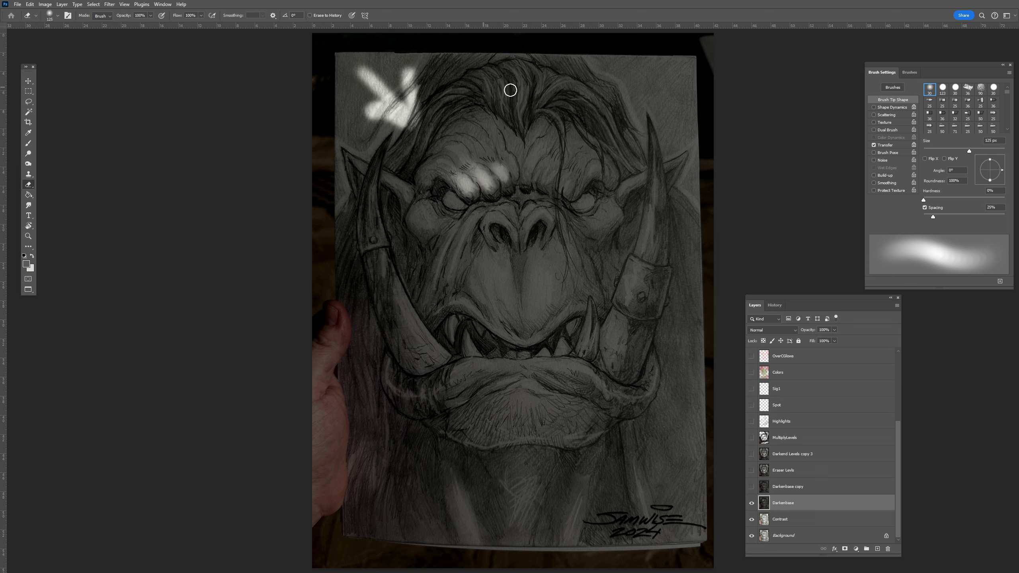
{"action": "key", "text": "ctrl+z"}
{"action": "mouse_move", "coordinate": [433, 165]}
{"action": "left_mouse_down"}
{"action": "mouse_move", "coordinate": [461, 152]}
{"action": "mouse_move", "coordinate": [472, 170]}
{"action": "mouse_move", "coordinate": [468, 148]}
{"action": "mouse_move", "coordinate": [490, 169]}
{"action": "mouse_move", "coordinate": [536, 182]}
{"action": "mouse_move", "coordinate": [511, 164]}
{"action": "mouse_move", "coordinate": [520, 187]}
{"action": "mouse_move", "coordinate": [494, 217]}
{"action": "mouse_move", "coordinate": [522, 200]}
{"action": "left_mouse_up"}
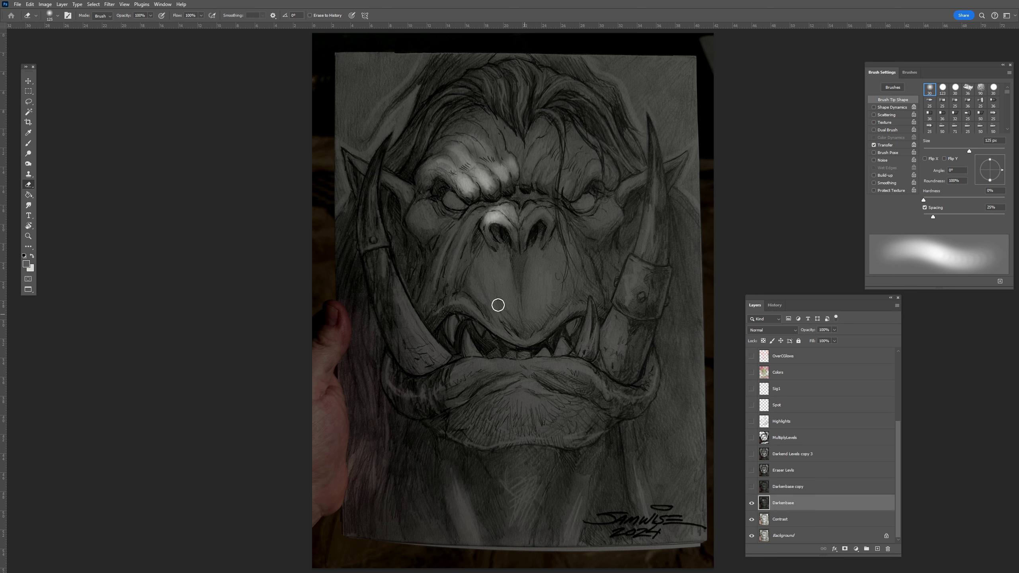
{"action": "mouse_move", "coordinate": [498, 305]}
{"action": "left_mouse_down"}
{"action": "mouse_move", "coordinate": [480, 315]}
{"action": "mouse_move", "coordinate": [471, 289]}
{"action": "mouse_move", "coordinate": [488, 281]}
{"action": "mouse_move", "coordinate": [500, 290]}
{"action": "mouse_move", "coordinate": [491, 277]}
{"action": "mouse_move", "coordinate": [466, 285]}
{"action": "left_mouse_up"}
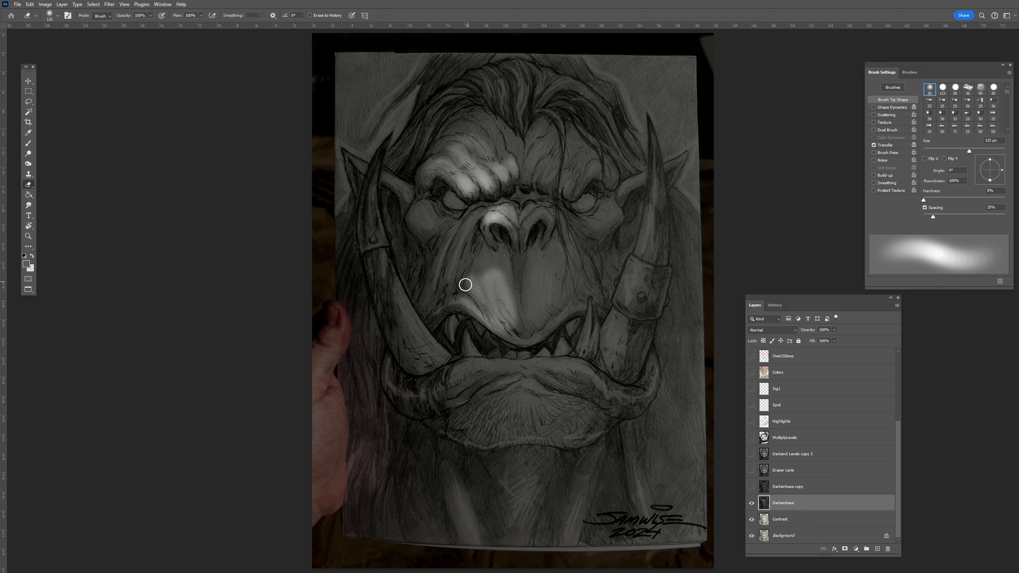
{"action": "mouse_move", "coordinate": [421, 209]}
{"action": "left_mouse_down"}
{"action": "mouse_move", "coordinate": [455, 232]}
{"action": "mouse_move", "coordinate": [472, 223]}
{"action": "mouse_move", "coordinate": [446, 268]}
{"action": "mouse_move", "coordinate": [450, 284]}
{"action": "mouse_move", "coordinate": [472, 236]}
{"action": "mouse_move", "coordinate": [457, 305]}
{"action": "mouse_move", "coordinate": [464, 265]}
{"action": "mouse_move", "coordinate": [445, 290]}
{"action": "mouse_move", "coordinate": [470, 272]}
{"action": "mouse_move", "coordinate": [471, 305]}
{"action": "left_mouse_up"}
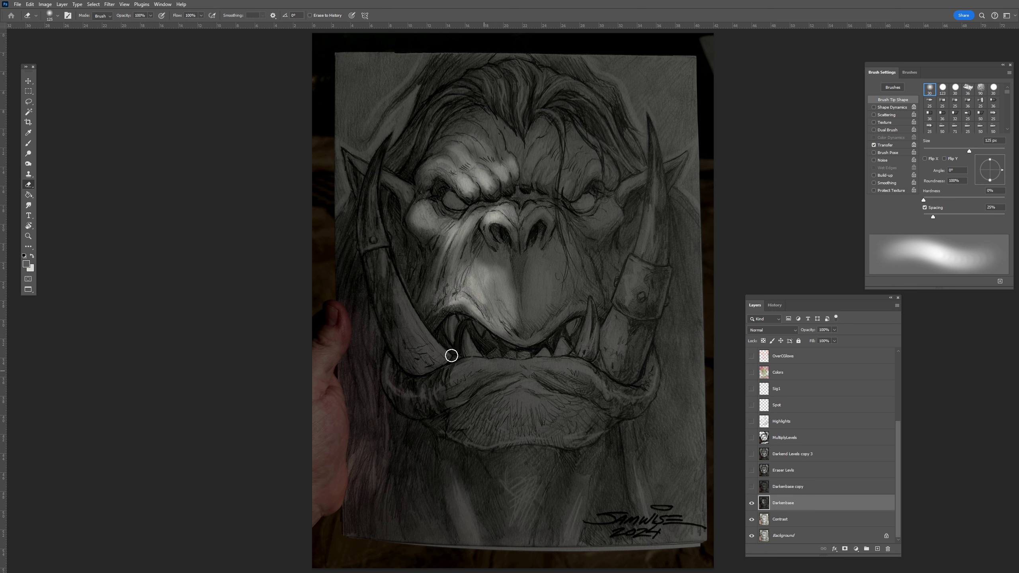
Step: Erase the Darkenbase layer along both tusks, the inner right brow, the top of the nose and the lower lip
{"action": "mouse_move", "coordinate": [451, 356]}
{"action": "left_mouse_down"}
{"action": "mouse_move", "coordinate": [388, 282]}
{"action": "mouse_move", "coordinate": [442, 357]}
{"action": "left_mouse_up"}
{"action": "mouse_move", "coordinate": [645, 289]}
{"action": "left_mouse_down"}
{"action": "mouse_move", "coordinate": [651, 238]}
{"action": "mouse_move", "coordinate": [612, 318]}
{"action": "mouse_move", "coordinate": [637, 278]}
{"action": "left_mouse_up"}
{"action": "left_click_drag", "start_coordinate": [477, 266], "coordinate": [464, 299]}
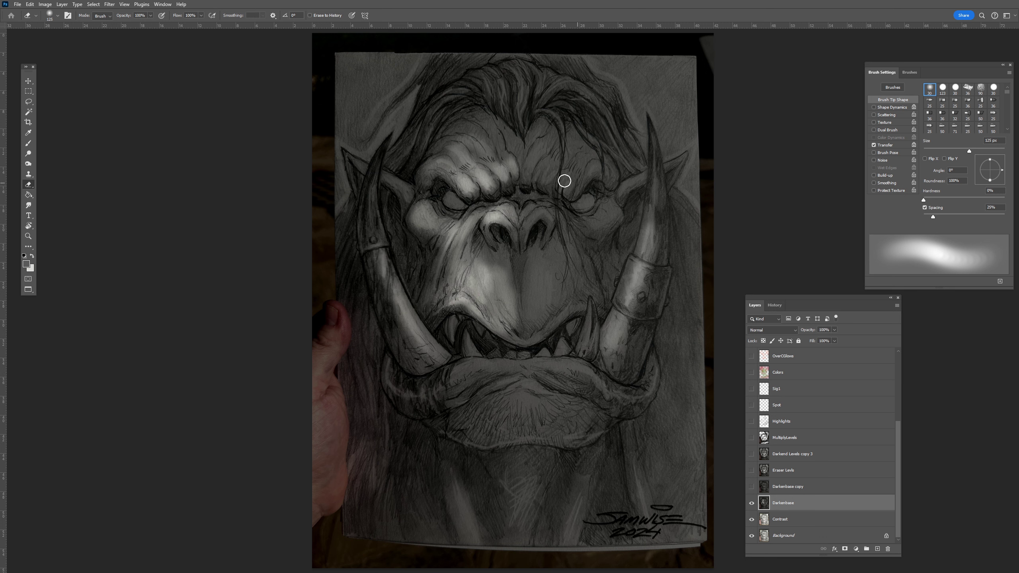
{"action": "mouse_move", "coordinate": [565, 182]}
{"action": "left_mouse_down"}
{"action": "mouse_move", "coordinate": [530, 167]}
{"action": "mouse_move", "coordinate": [546, 166]}
{"action": "left_mouse_up"}
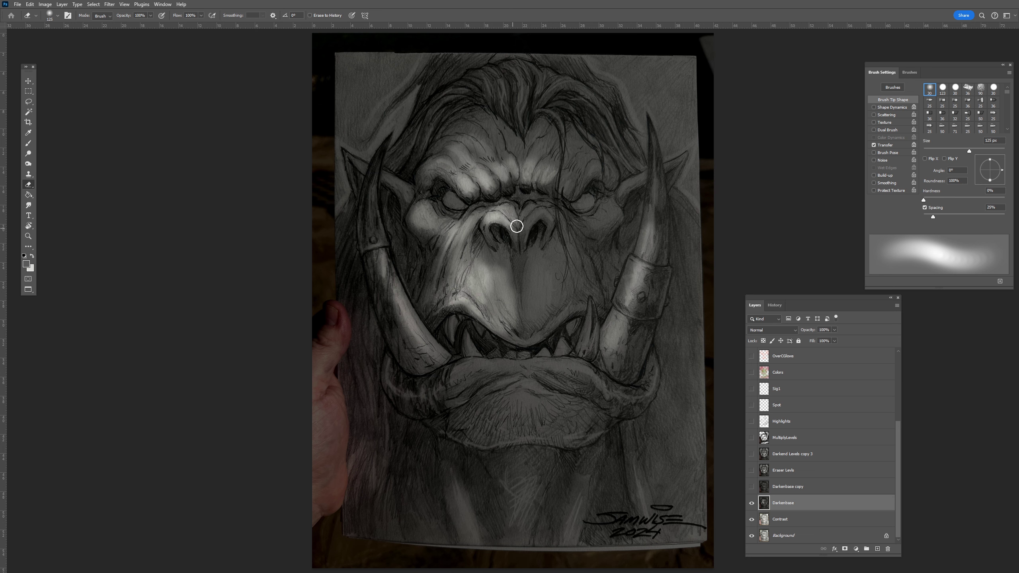
{"action": "left_click_drag", "start_coordinate": [517, 226], "coordinate": [525, 211]}
{"action": "left_click_drag", "start_coordinate": [456, 378], "coordinate": [538, 368]}
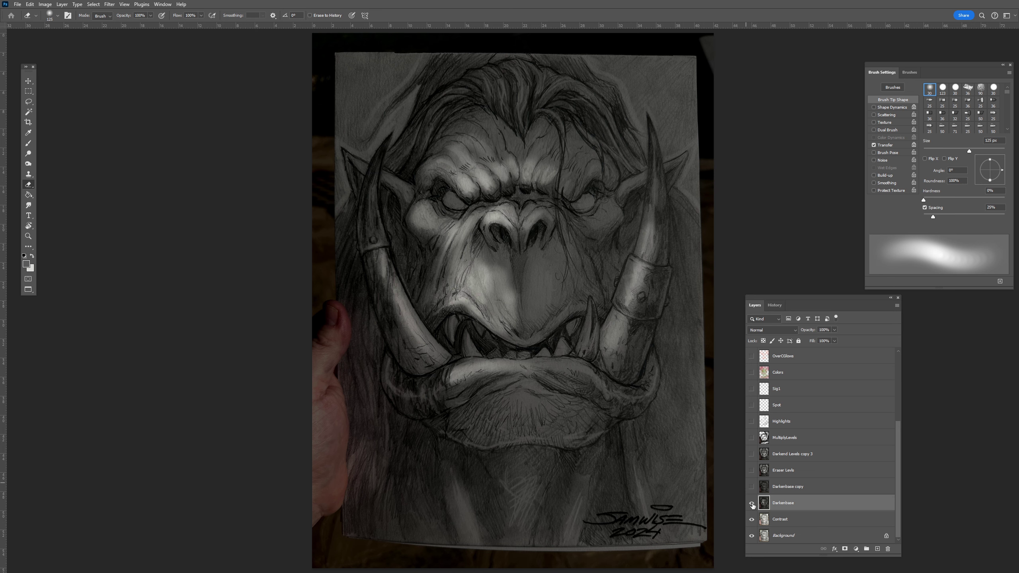
Step: Toggle the Darkenbase, Contrast and Background layers' visibility to examine the erased areas and what lies beneath them
{"action": "left_click", "coordinate": [751, 503]}
{"action": "left_click", "coordinate": [751, 503]}
{"action": "left_click_drag", "start_coordinate": [752, 519], "coordinate": [752, 536]}
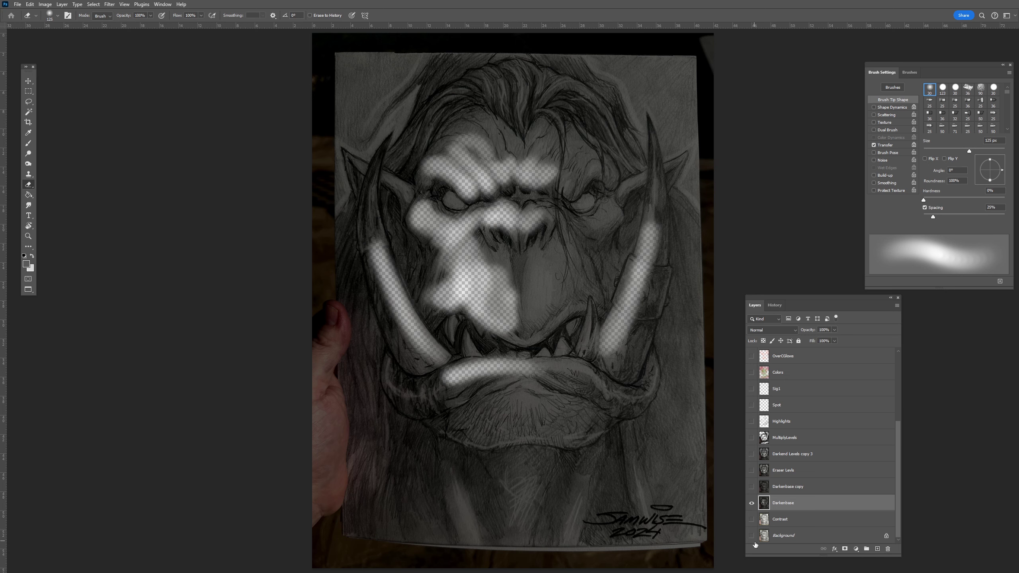
{"action": "left_click", "coordinate": [751, 503]}
{"action": "left_click", "coordinate": [752, 504]}
{"action": "left_click", "coordinate": [752, 536]}
{"action": "left_click", "coordinate": [751, 504]}
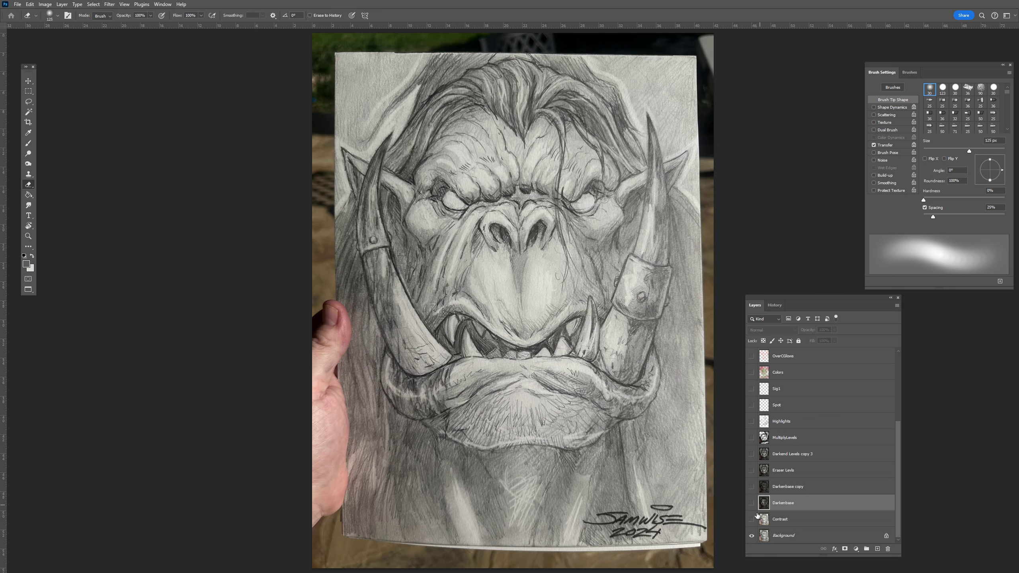
{"action": "left_click", "coordinate": [752, 520]}
{"action": "left_click", "coordinate": [751, 503]}
{"action": "left_click", "coordinate": [752, 503]}
{"action": "left_click", "coordinate": [751, 503]}
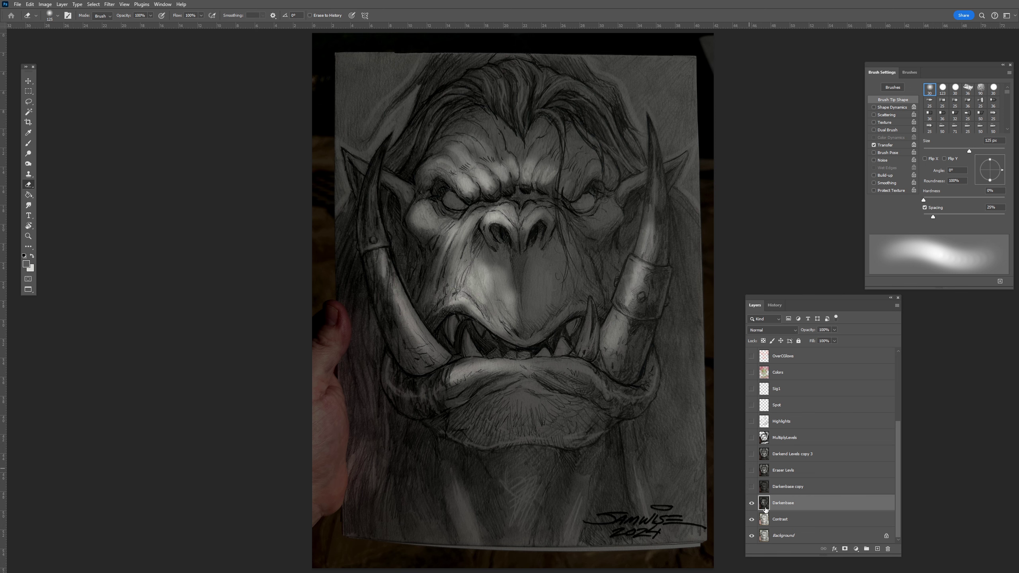
Step: Hide the Darkenbase layer, preview the Darkenbase copy, and leave the Eraser Levls layer shown instead
{"action": "left_click", "coordinate": [752, 504]}
{"action": "left_click", "coordinate": [752, 486]}
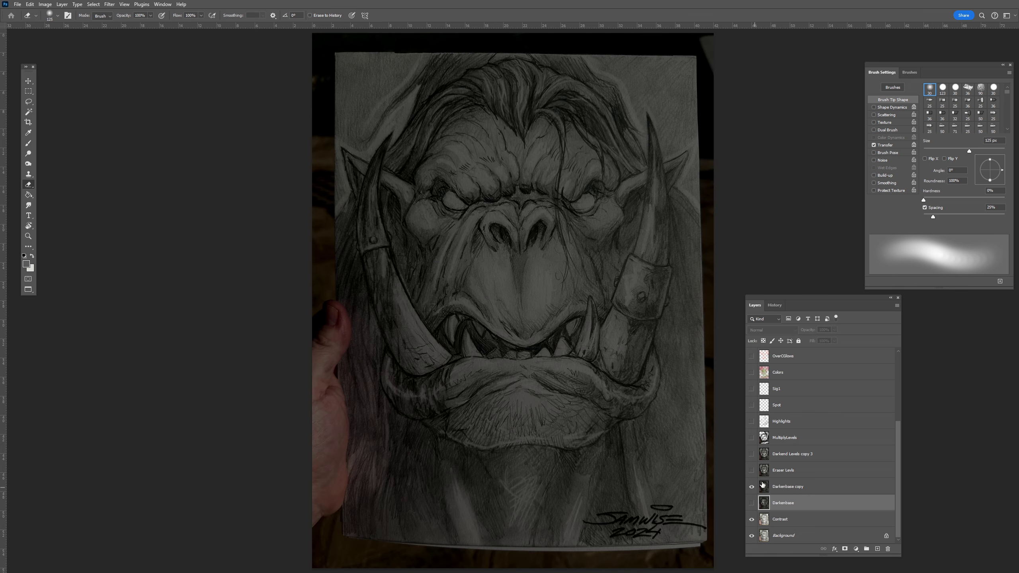
{"action": "left_click", "coordinate": [752, 487]}
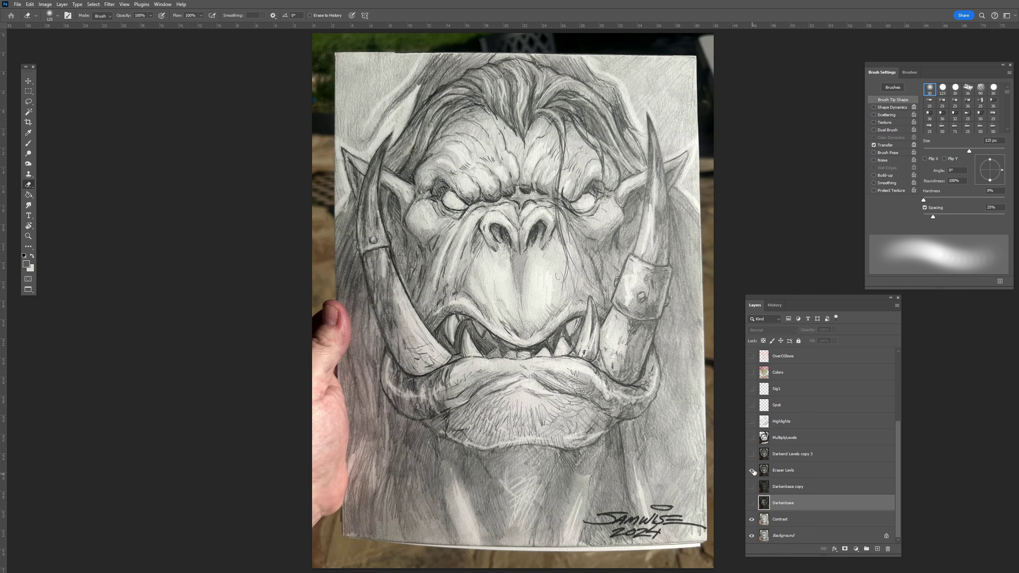
{"action": "left_click", "coordinate": [751, 470]}
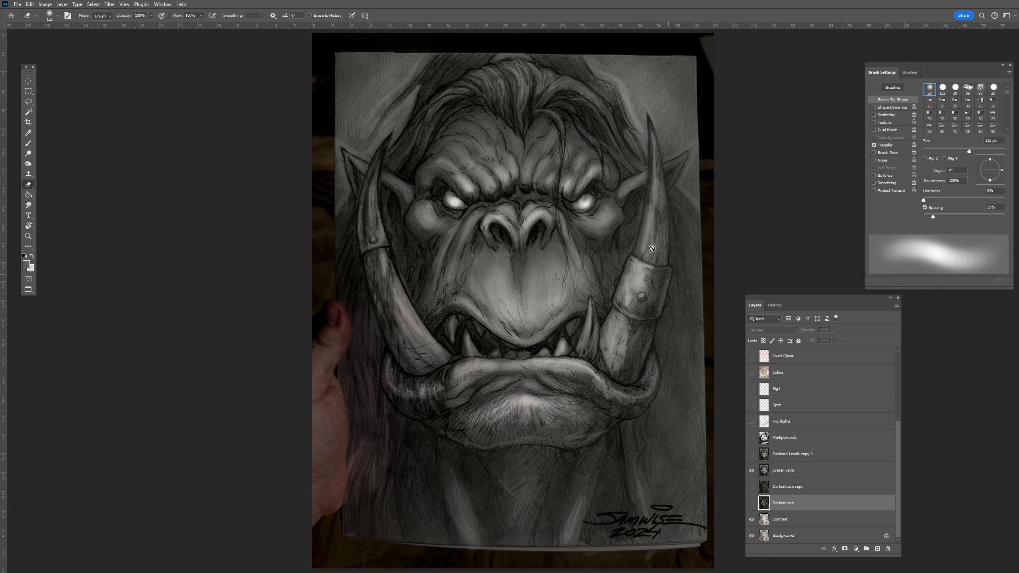
Step: Select the Eraser Levls layer and erase broad strokes across the brows, eyes, nose and cheeks
{"action": "key", "text": "alt+bracketright"}
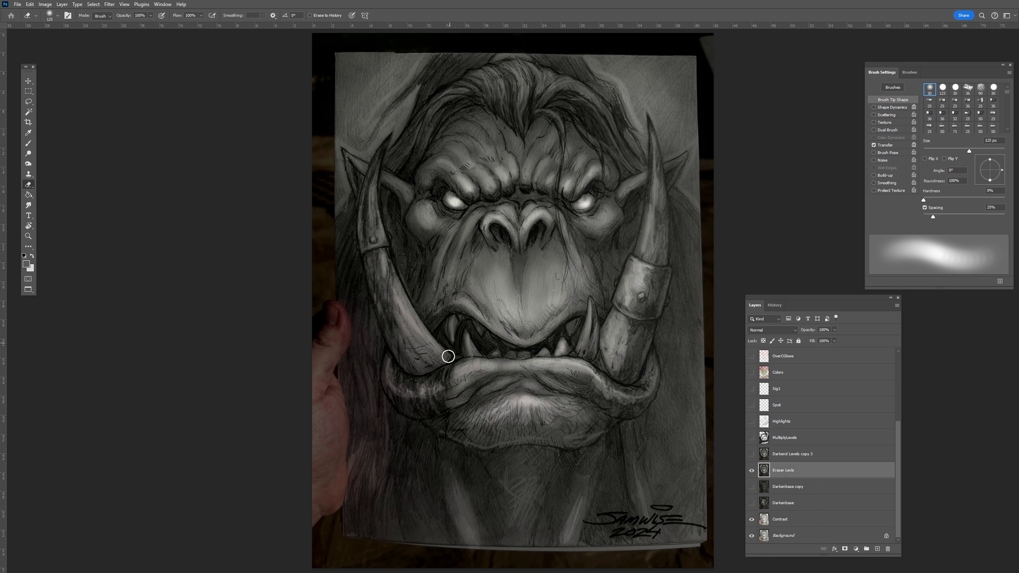
{"action": "mouse_move", "coordinate": [474, 381]}
{"action": "left_mouse_down"}
{"action": "mouse_move", "coordinate": [437, 387]}
{"action": "mouse_move", "coordinate": [486, 361]}
{"action": "left_mouse_up"}
{"action": "mouse_move", "coordinate": [492, 189]}
{"action": "left_mouse_down"}
{"action": "mouse_move", "coordinate": [482, 157]}
{"action": "mouse_move", "coordinate": [427, 173]}
{"action": "mouse_move", "coordinate": [412, 224]}
{"action": "mouse_move", "coordinate": [595, 161]}
{"action": "mouse_move", "coordinate": [521, 261]}
{"action": "mouse_move", "coordinate": [597, 207]}
{"action": "mouse_move", "coordinate": [365, 365]}
{"action": "left_mouse_up"}
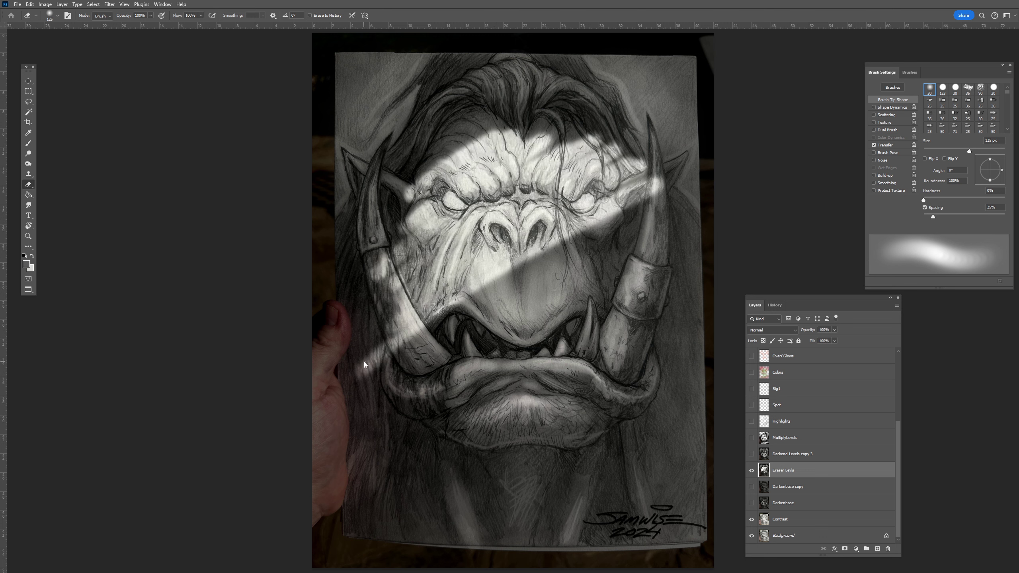
Step: Undo the broad erasing on the Eraser Levls layer and toggle the Darkend Levels copy 3 layer's visibility for comparison
{"action": "key", "text": "ctrl+z"}
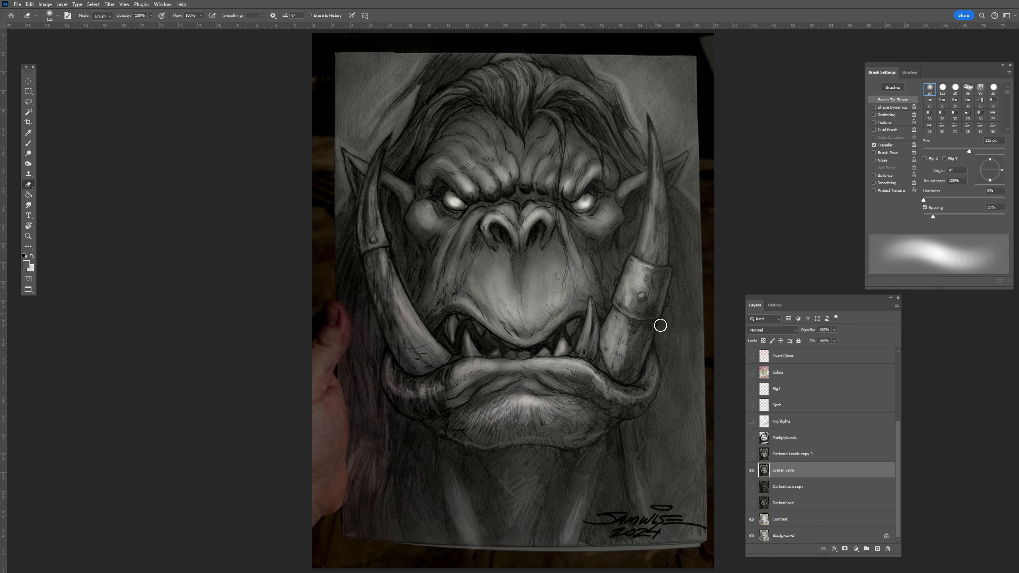
{"action": "left_click", "coordinate": [753, 454]}
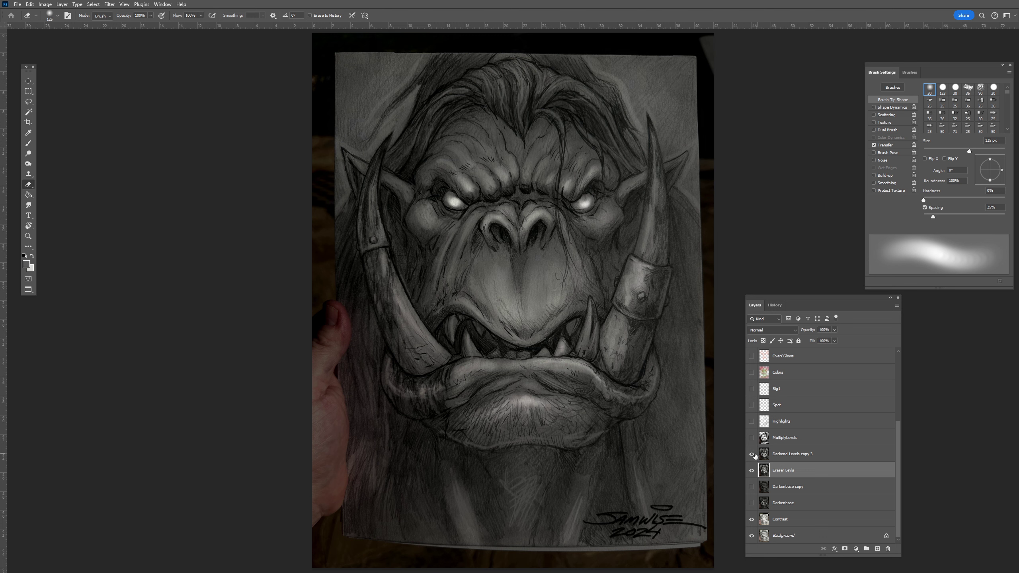
{"action": "left_click", "coordinate": [752, 455]}
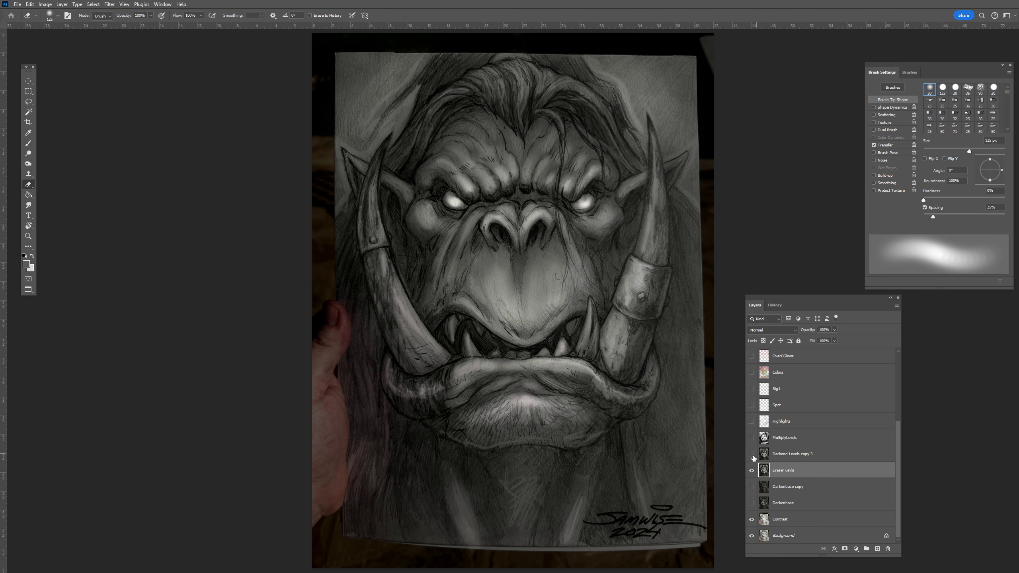
{"action": "left_click", "coordinate": [752, 455]}
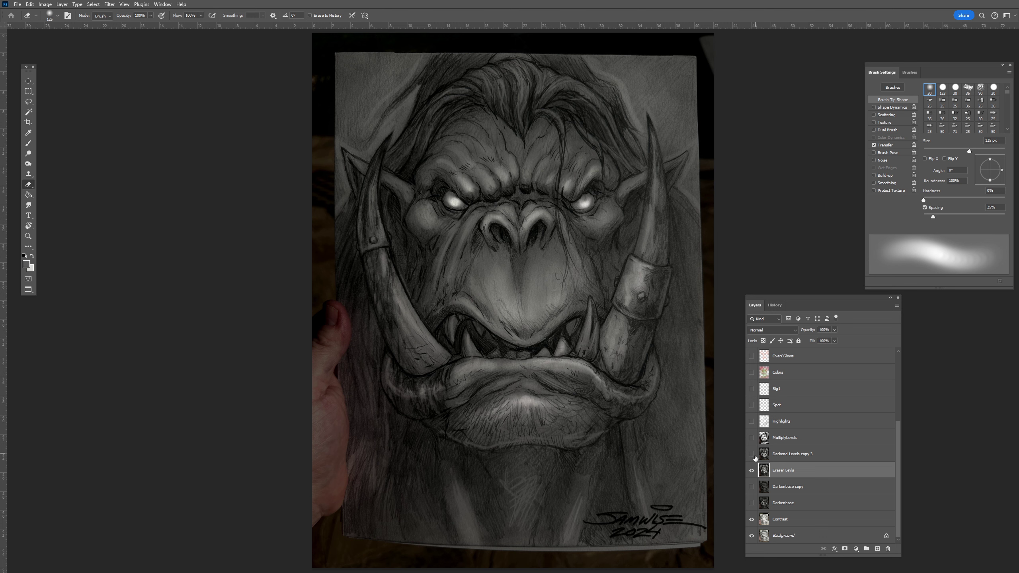
{"action": "left_click", "coordinate": [752, 455]}
{"action": "left_click", "coordinate": [752, 455]}
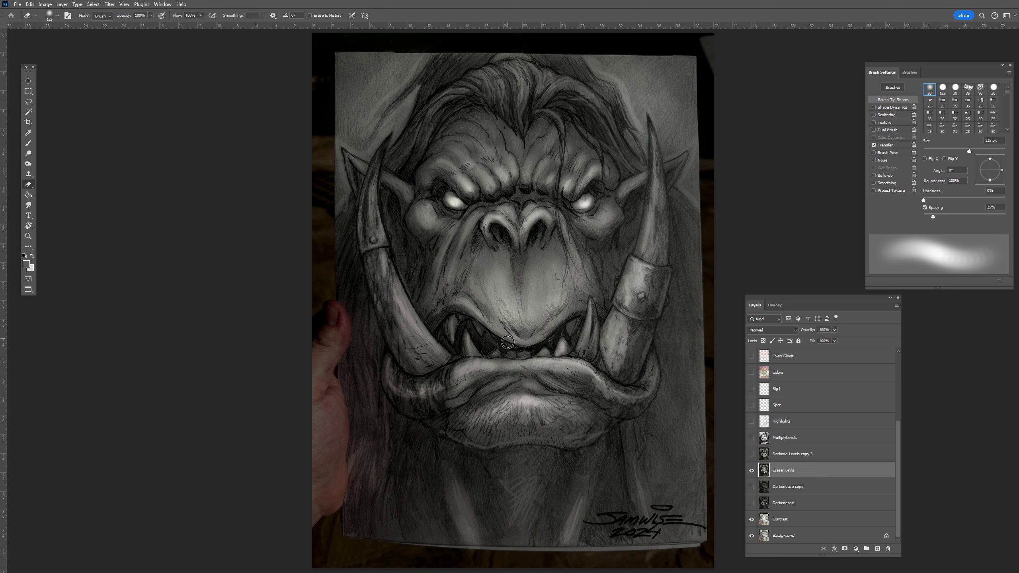
Step: Try erasing the Eraser Levls layer across the muzzle and upper lip, and undo the erasing
{"action": "mouse_move", "coordinate": [558, 317]}
{"action": "left_mouse_down"}
{"action": "mouse_move", "coordinate": [533, 317]}
{"action": "mouse_move", "coordinate": [512, 300]}
{"action": "mouse_move", "coordinate": [464, 310]}
{"action": "mouse_move", "coordinate": [462, 277]}
{"action": "mouse_move", "coordinate": [526, 305]}
{"action": "left_mouse_up"}
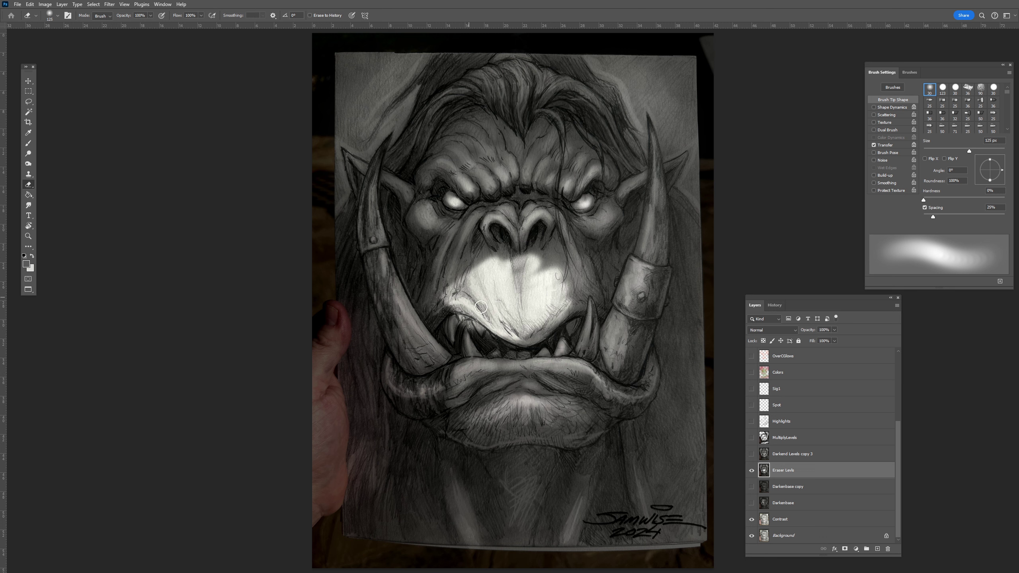
{"action": "key", "text": "ctrl+z"}
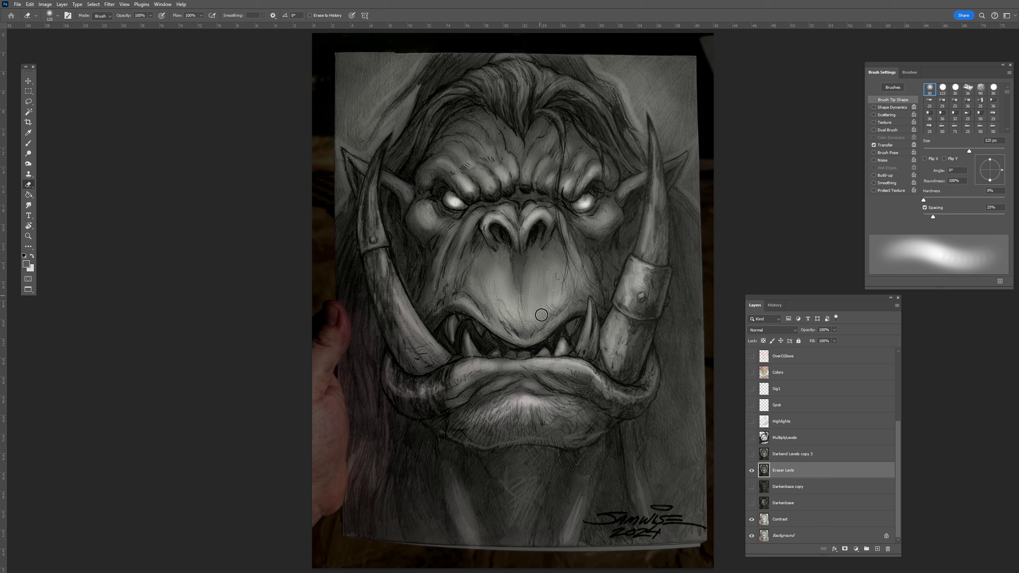
Step: Show the Darkend Levels copy 3 layer, toggling it and the Eraser Levls layer to compare their darkness
{"action": "left_click", "coordinate": [752, 455]}
{"action": "left_click", "coordinate": [753, 471]}
{"action": "left_click", "coordinate": [752, 471]}
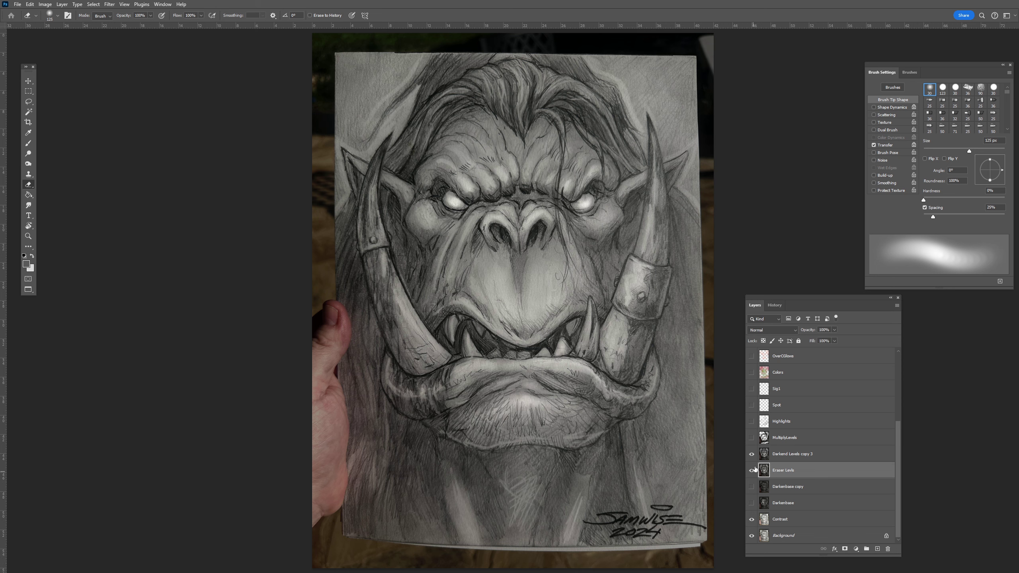
{"action": "left_click", "coordinate": [752, 455]}
{"action": "left_click", "coordinate": [752, 454]}
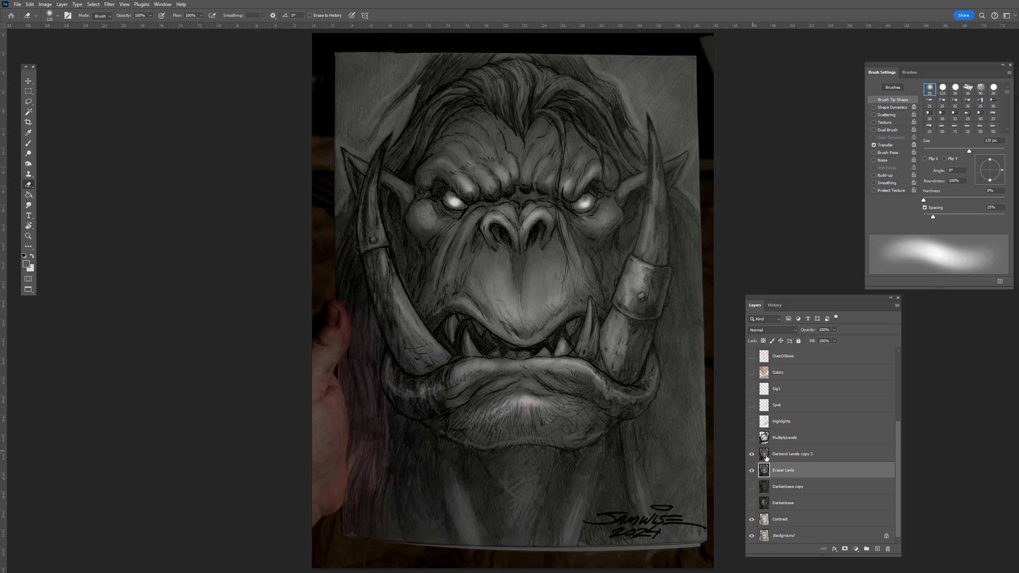
Step: Select the MultiplyLevels layer and briefly show it to preview its shading over the orc
{"action": "left_click", "coordinate": [778, 437]}
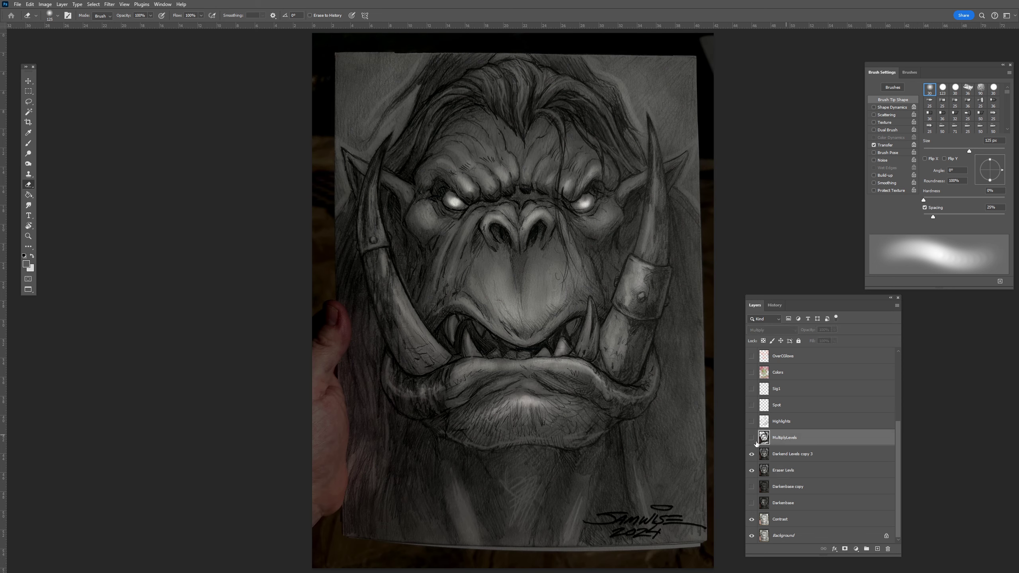
{"action": "left_click", "coordinate": [752, 437]}
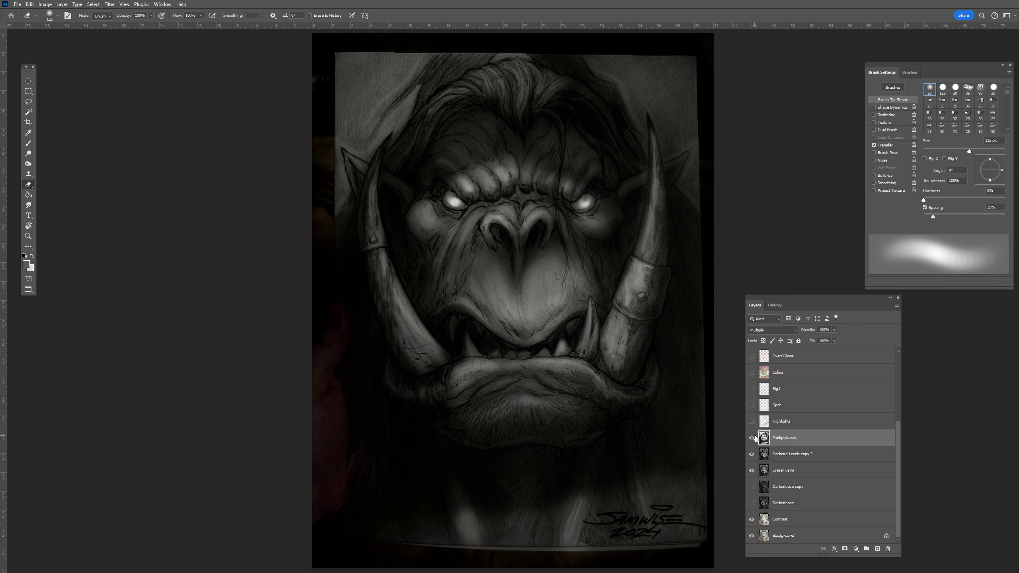
{"action": "left_click", "coordinate": [752, 438]}
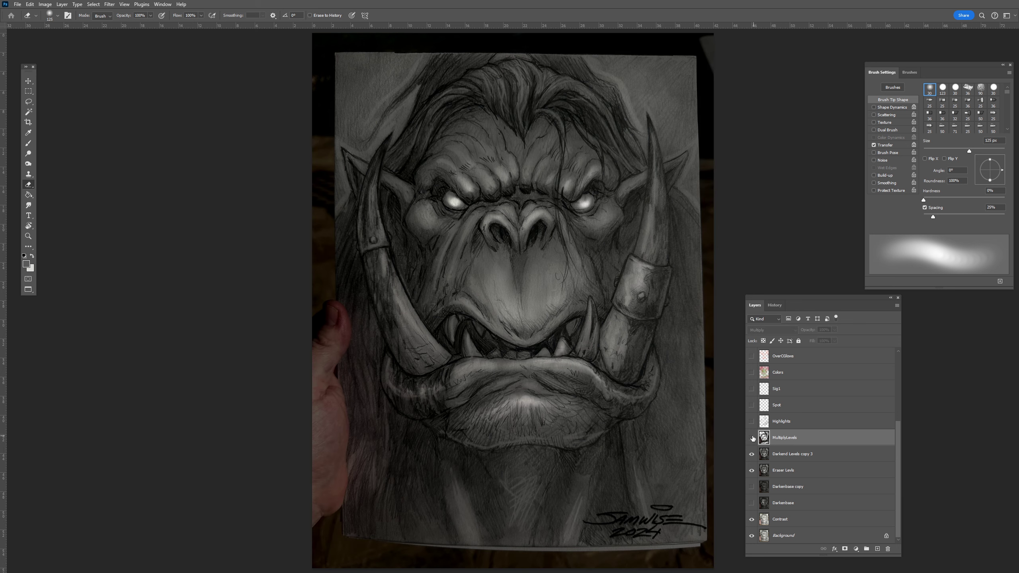
Step: Add a new layer above Darkend Levels copy 3 and set its blend mode to Multiply
{"action": "left_click", "coordinate": [813, 455]}
{"action": "key", "text": "ctrl+shift+alt+n"}
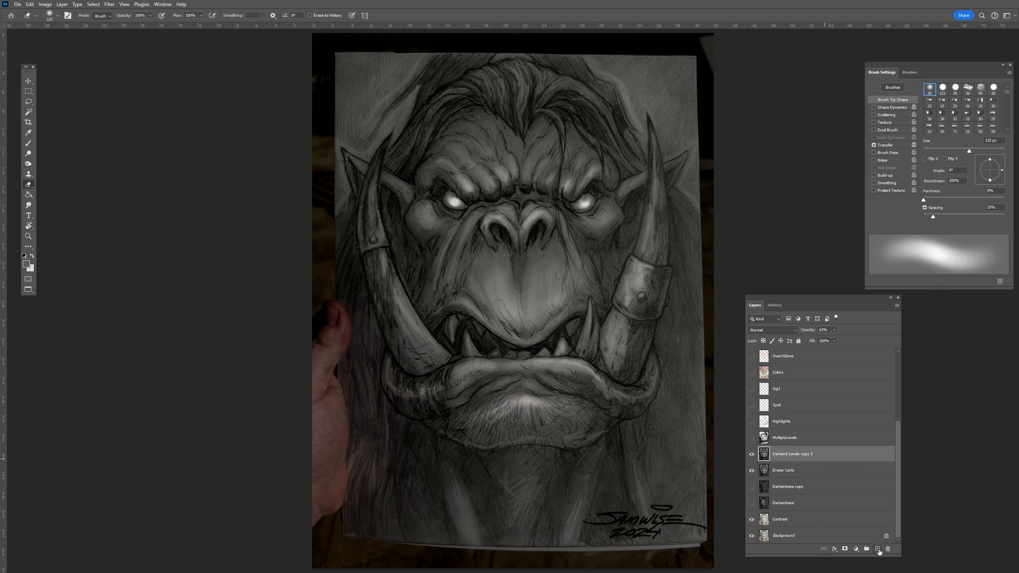
{"action": "left_click", "coordinate": [772, 331]}
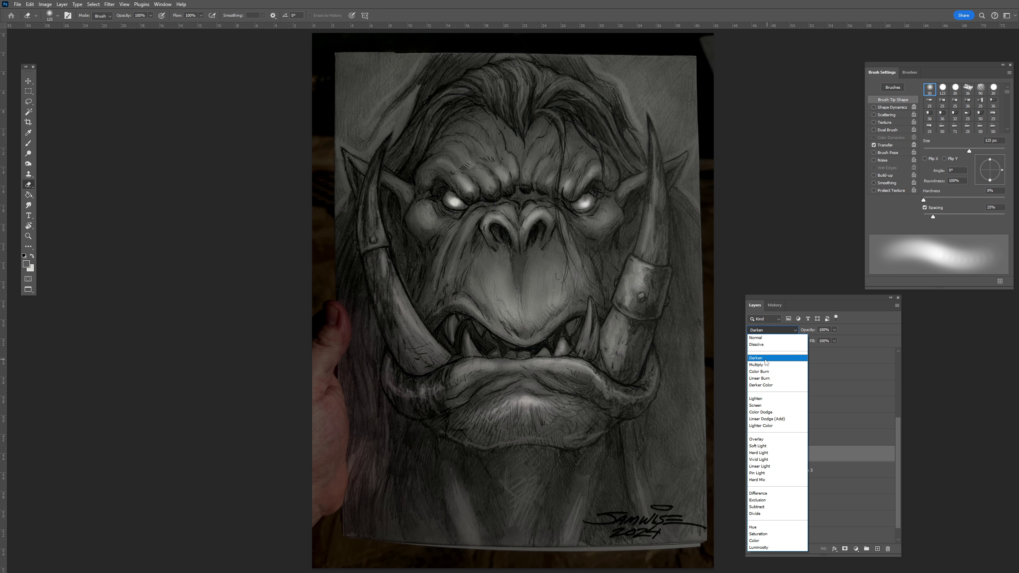
{"action": "left_click", "coordinate": [762, 355]}
Step: Set the foreground color to the mid grey 7c7c7c
{"action": "left_click", "coordinate": [29, 266]}
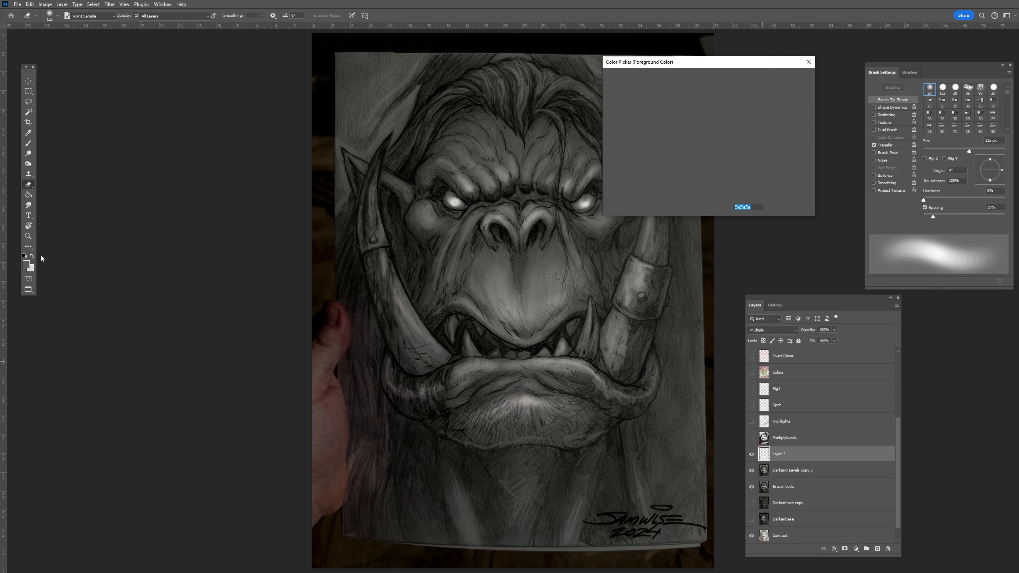
{"action": "left_click", "coordinate": [621, 142]}
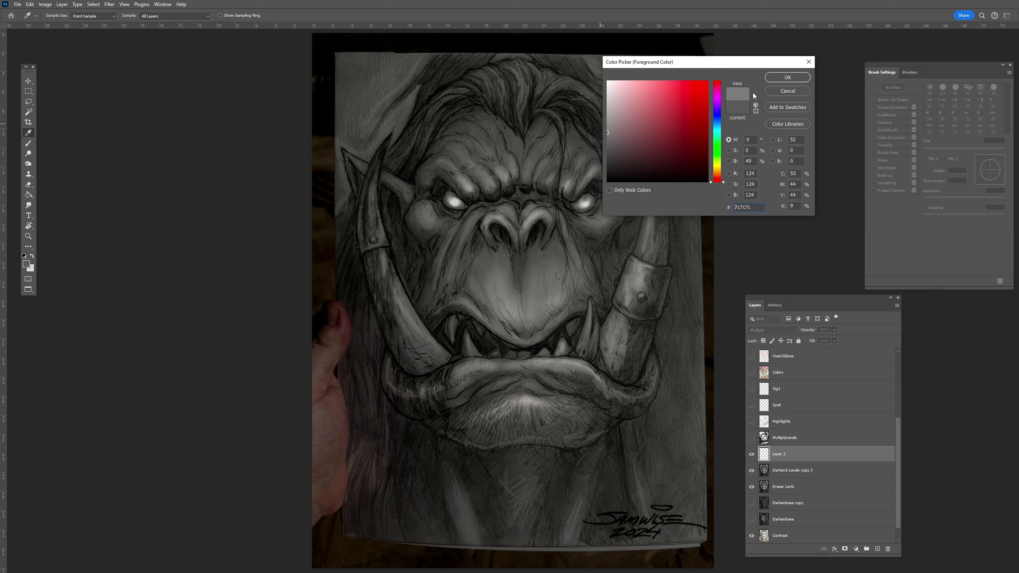
{"action": "left_click", "coordinate": [788, 78]}
{"action": "key", "text": "e"}
{"action": "key", "text": "period"}
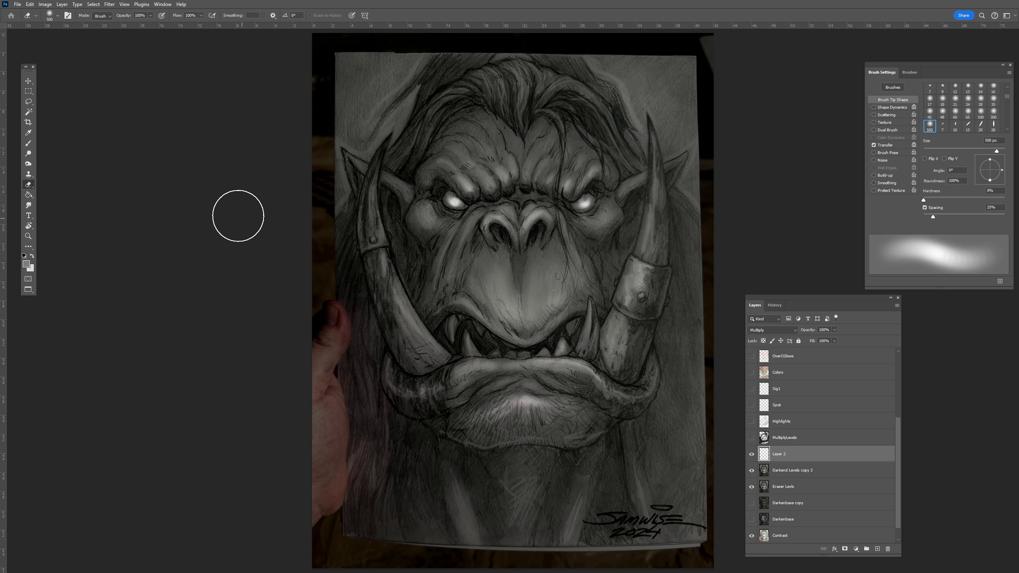
Step: Paint grey shading over the face and upper background on Layer 2 with a soft 900 px brush, and compare it on and off
{"action": "key", "text": "b"}
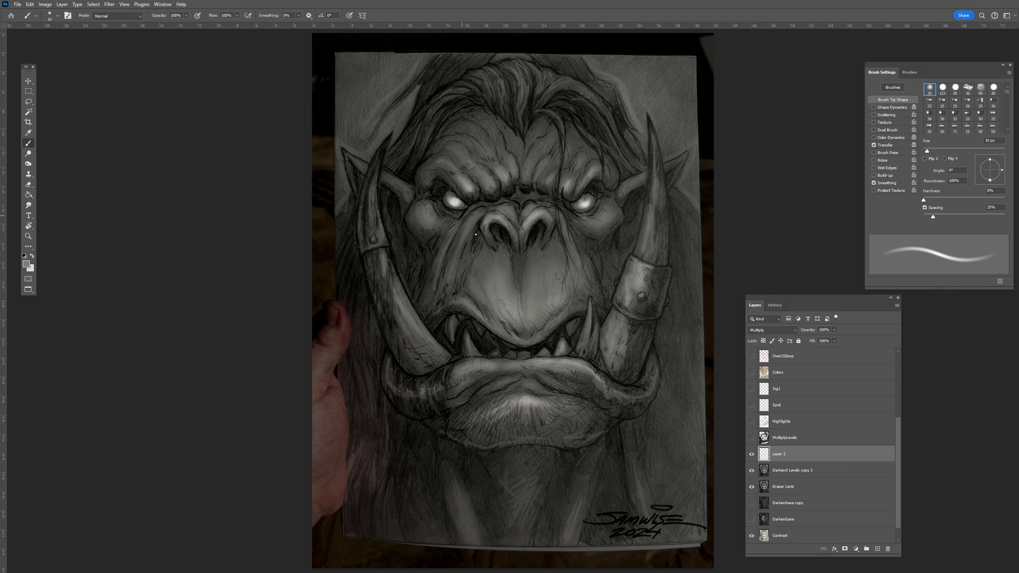
{"action": "key", "text": "bracketright"}
{"action": "key", "text": "bracketright"}
{"action": "key", "text": "bracketright"}
{"action": "key", "text": "bracketright"}
{"action": "key", "text": "bracketright"}
{"action": "key", "text": "bracketright"}
{"action": "key", "text": "bracketright"}
{"action": "key", "text": "bracketright"}
{"action": "key", "text": "bracketright"}
{"action": "key", "text": "bracketright"}
{"action": "key", "text": "bracketright"}
{"action": "key", "text": "bracketright"}
{"action": "key", "text": "bracketright"}
{"action": "key", "text": "bracketright"}
{"action": "key", "text": "bracketright"}
{"action": "key", "text": "bracketright"}
{"action": "key", "text": "bracketright"}
{"action": "key", "text": "bracketright"}
{"action": "key", "text": "bracketright"}
{"action": "key", "text": "bracketright"}
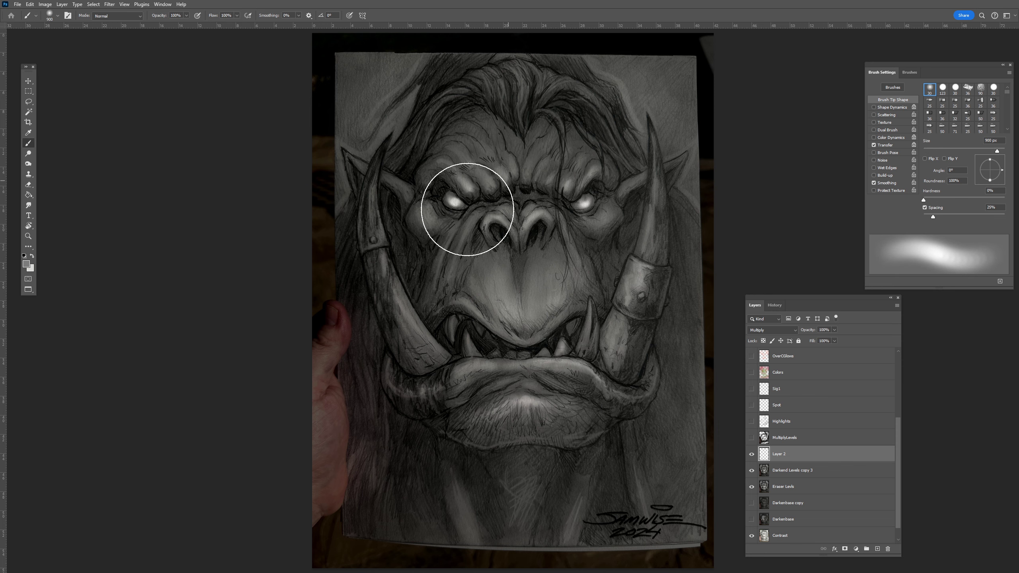
{"action": "mouse_move", "coordinate": [468, 209]}
{"action": "left_mouse_down"}
{"action": "mouse_move", "coordinate": [625, 118]}
{"action": "mouse_move", "coordinate": [367, 159]}
{"action": "mouse_move", "coordinate": [381, 88]}
{"action": "left_mouse_up"}
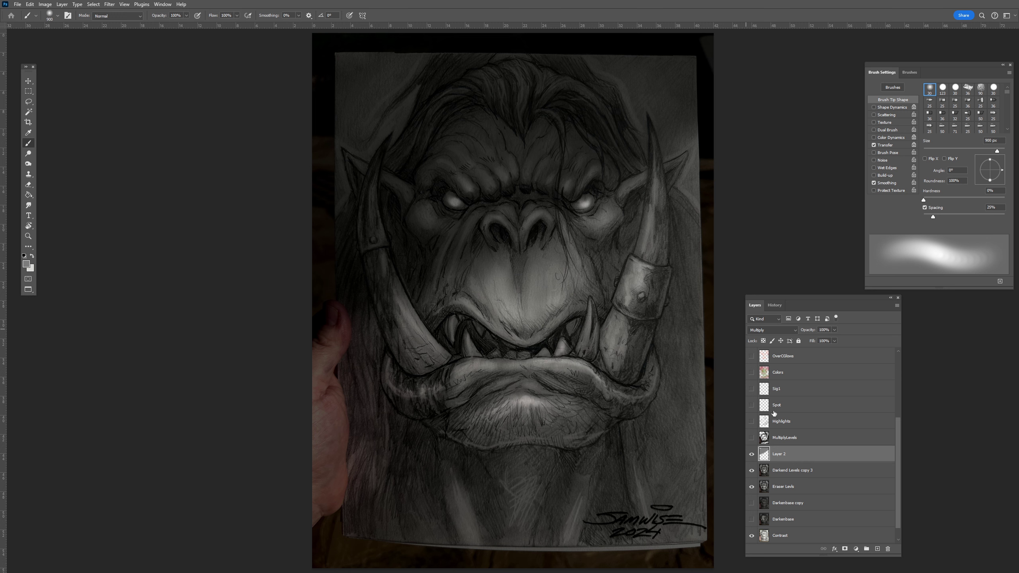
{"action": "left_click", "coordinate": [752, 455]}
{"action": "left_click", "coordinate": [752, 456]}
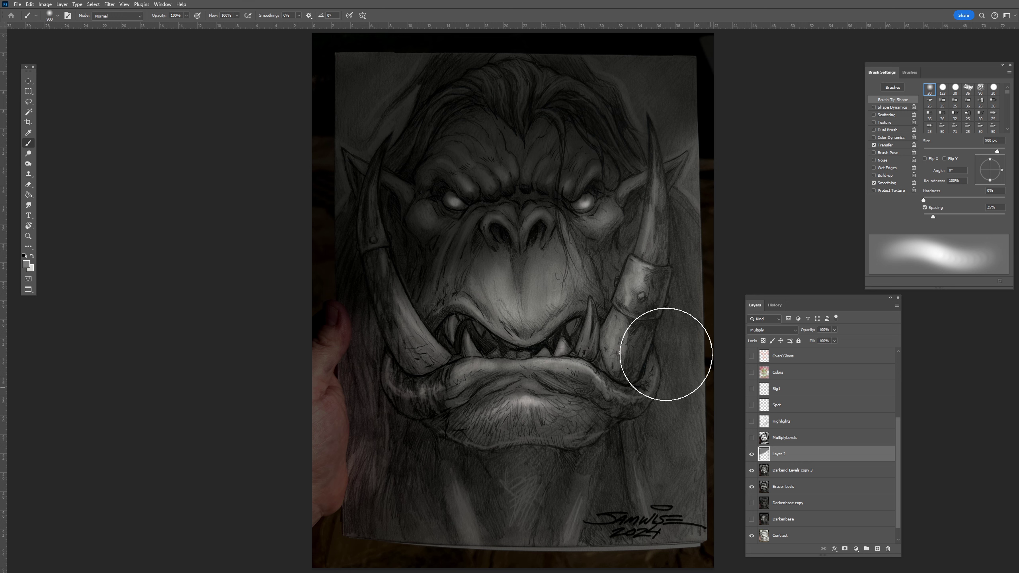
Step: Erase the grey shading on Layer 2 over the eyes, brow ridges and cheek with a small soft eraser, up to 150 px
{"action": "key", "text": "e"}
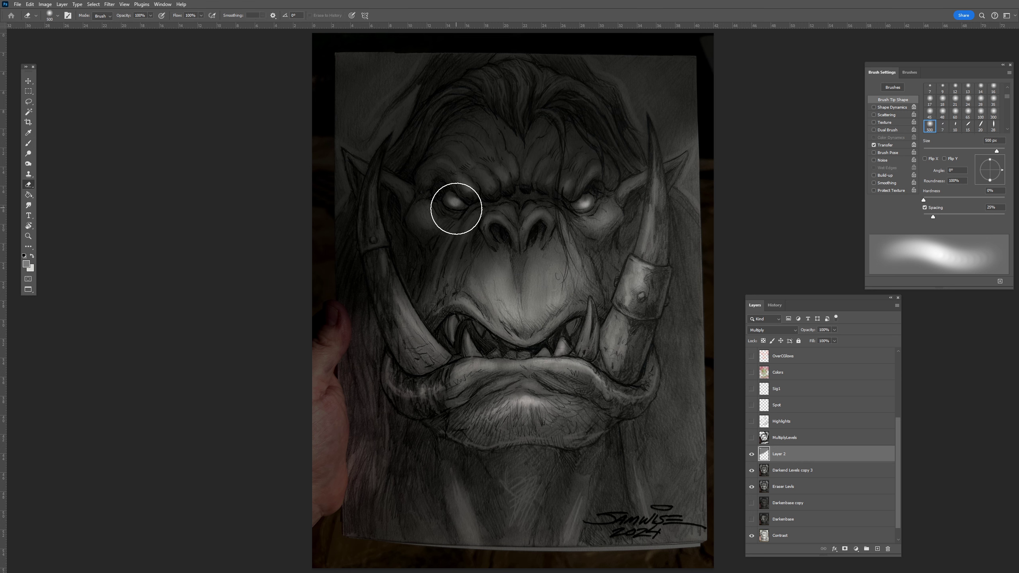
{"action": "key", "text": "bracketleft"}
{"action": "key", "text": "bracketleft"}
{"action": "key", "text": "bracketleft"}
{"action": "key", "text": "bracketleft"}
{"action": "key", "text": "bracketleft"}
{"action": "key", "text": "bracketleft"}
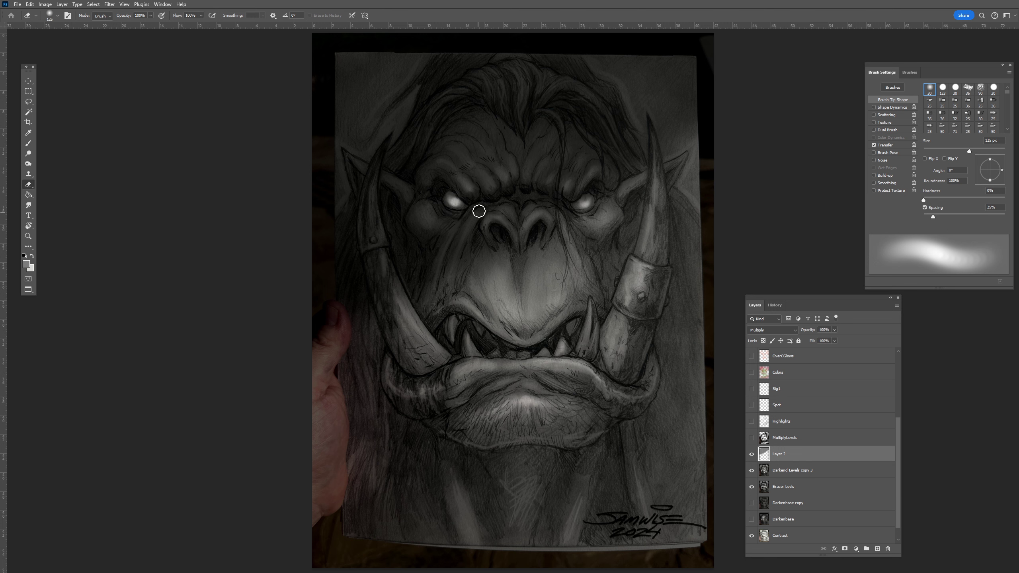
{"action": "key", "text": "period"}
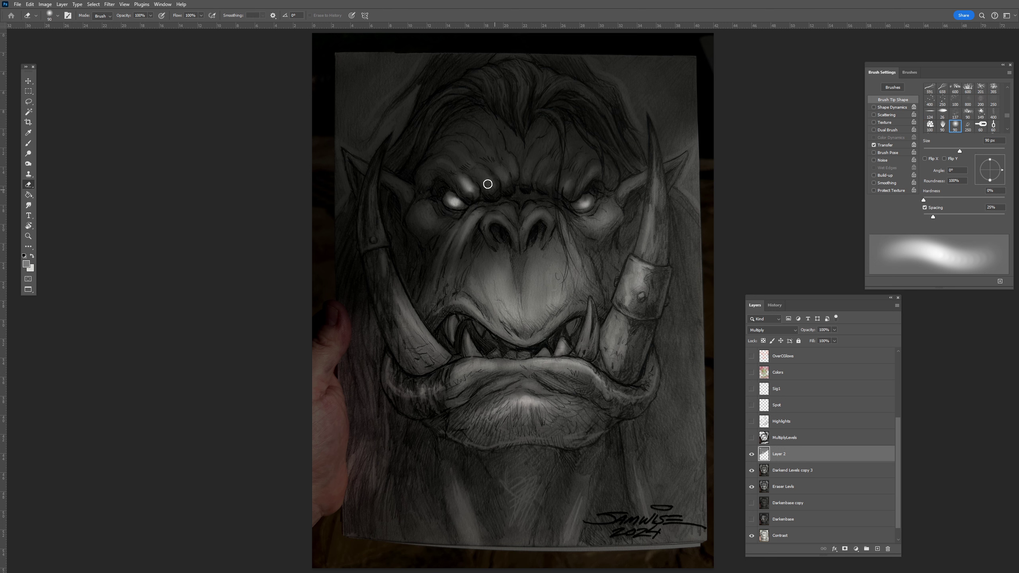
{"action": "key", "text": "shift+comma"}
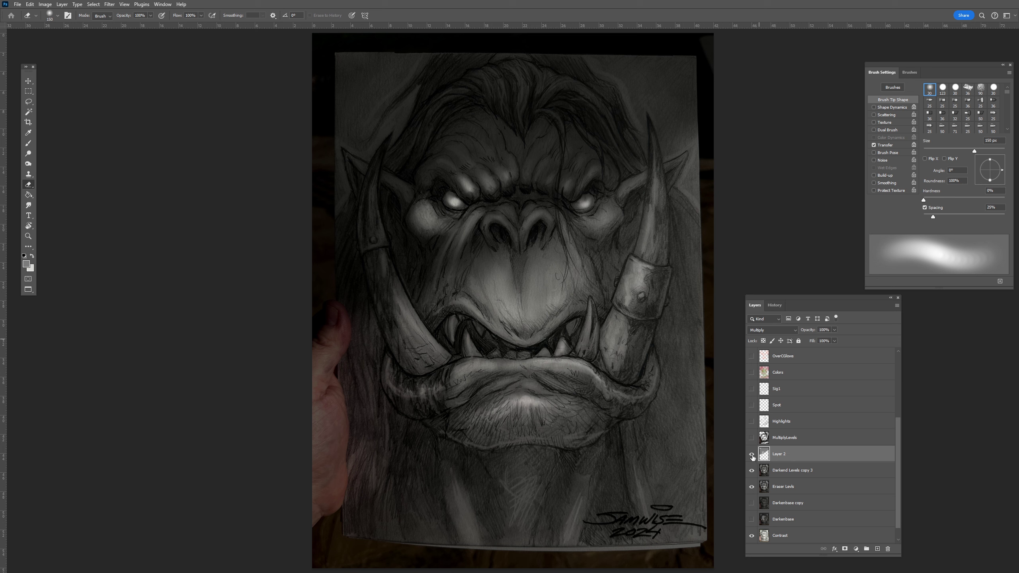
Step: Hide Layer 2 and show the MultiplyLevels layer instead, toggling it to compare the shading
{"action": "left_click", "coordinate": [752, 455]}
{"action": "left_click", "coordinate": [752, 438]}
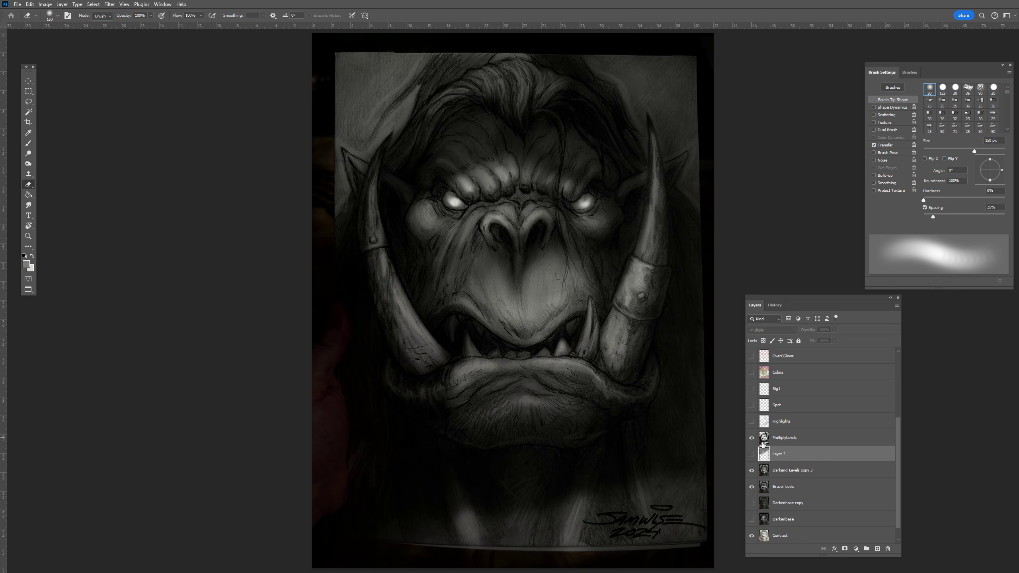
{"action": "left_click", "coordinate": [752, 439]}
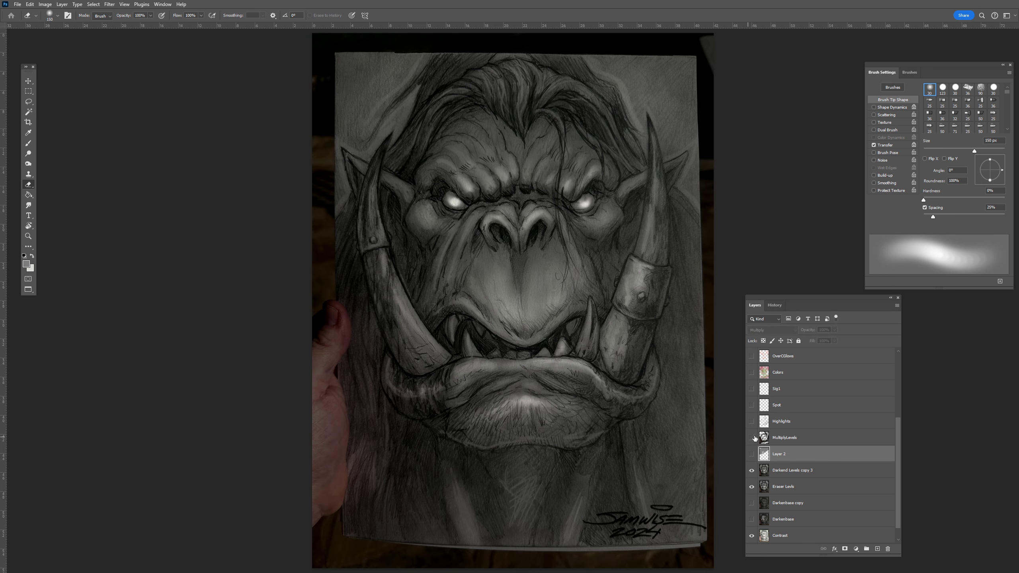
{"action": "left_click", "coordinate": [751, 438]}
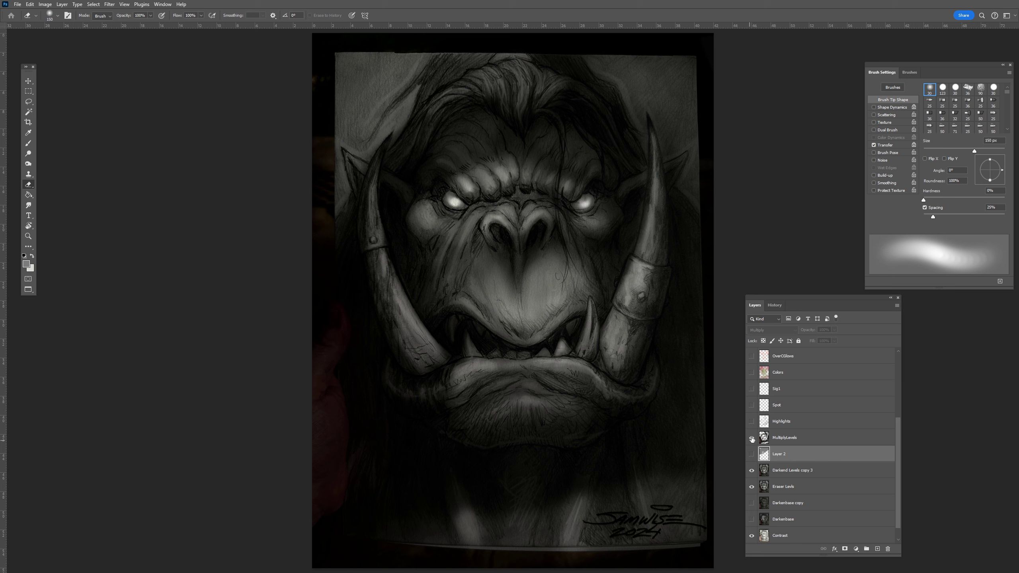
{"action": "left_click", "coordinate": [752, 438]}
{"action": "left_click", "coordinate": [751, 439]}
Step: Select the MultiplyLevels layer, test its opacity slider while leaving it at 100%, and examine the shaded face up close
{"action": "left_click", "coordinate": [788, 438]}
{"action": "left_click", "coordinate": [835, 330]}
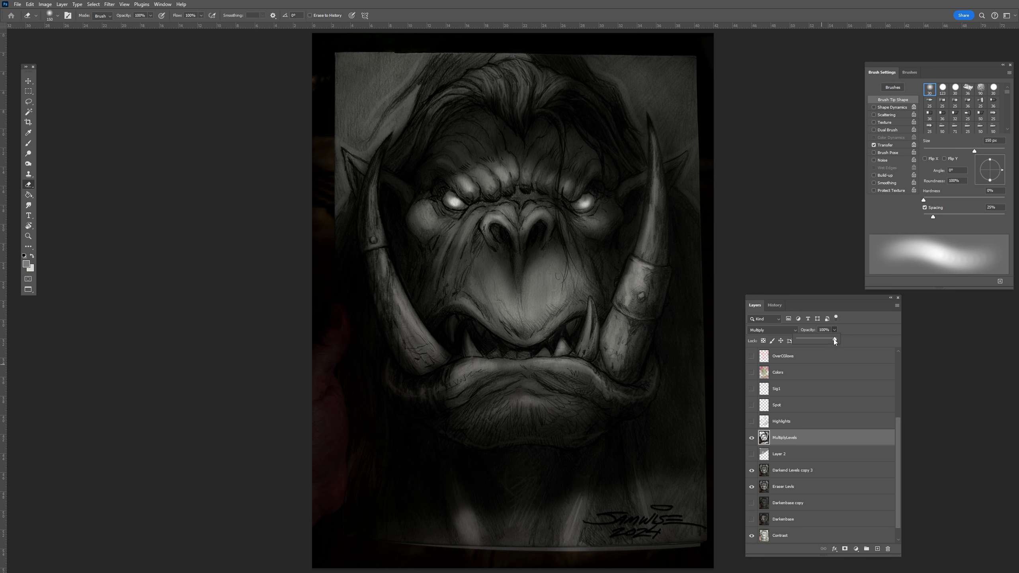
{"action": "mouse_move", "coordinate": [829, 346]}
{"action": "left_mouse_down"}
{"action": "mouse_move", "coordinate": [815, 345]}
{"action": "mouse_move", "coordinate": [836, 345]}
{"action": "left_mouse_up"}
{"action": "scroll", "coordinate": [501, 344], "scroll_direction": "up", "scroll_amount": 3}
{"action": "mouse_move", "coordinate": [537, 348]}
{"action": "left_mouse_down"}
{"action": "mouse_move", "coordinate": [518, 448]}
{"action": "mouse_move", "coordinate": [530, 346]}
{"action": "left_mouse_up"}
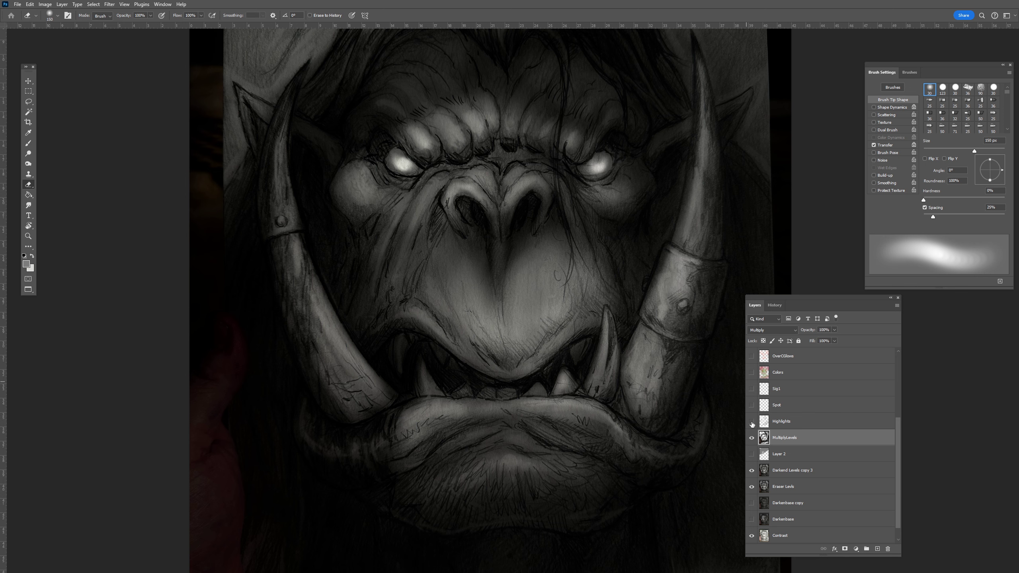
Step: Show the Highlights layer and make it the active layer
{"action": "left_click", "coordinate": [753, 422]}
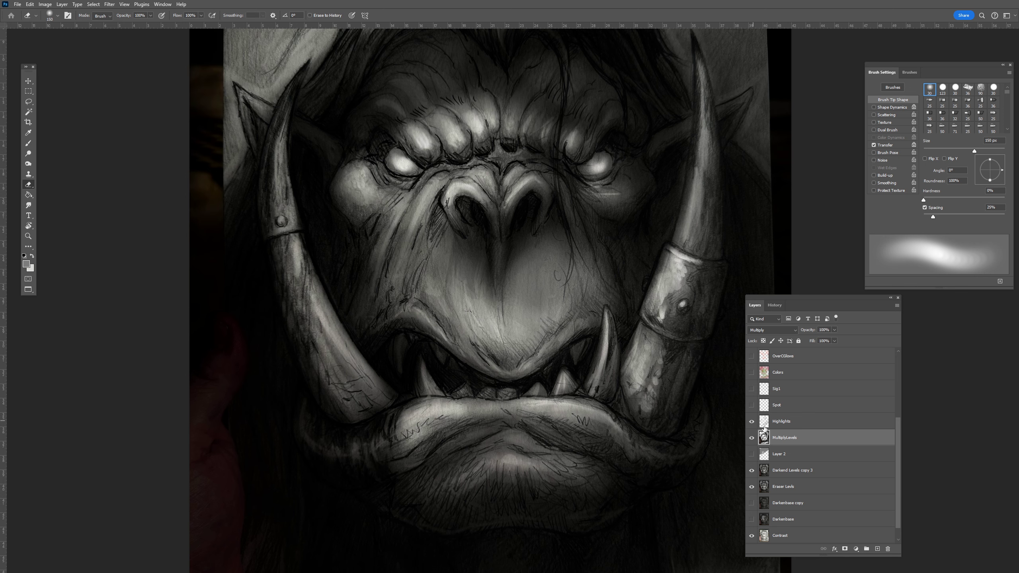
{"action": "left_click", "coordinate": [788, 427]}
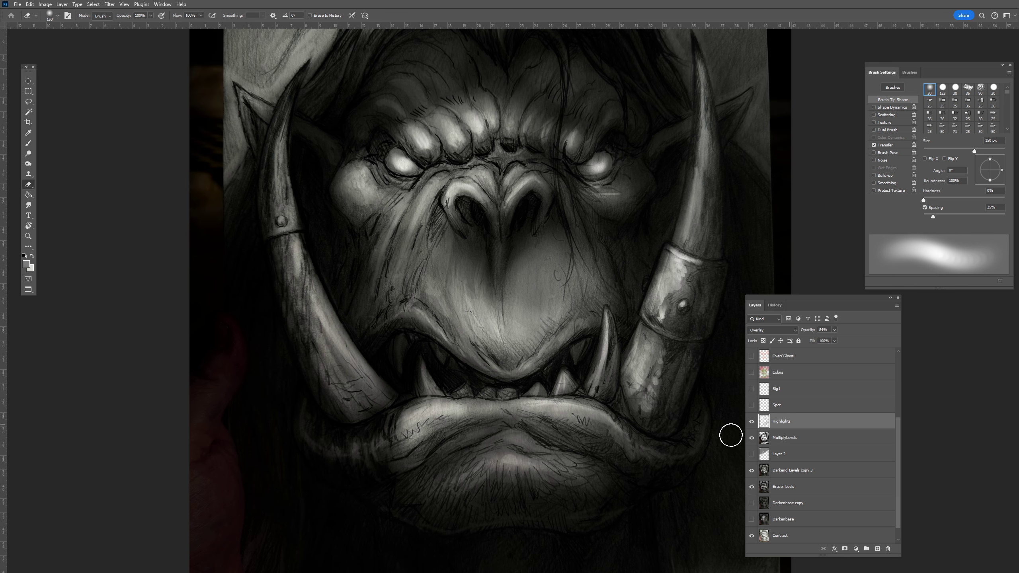
{"action": "scroll", "coordinate": [536, 303], "scroll_direction": "down", "scroll_amount": 1}
{"action": "scroll", "coordinate": [537, 303], "scroll_direction": "down", "scroll_amount": 2}
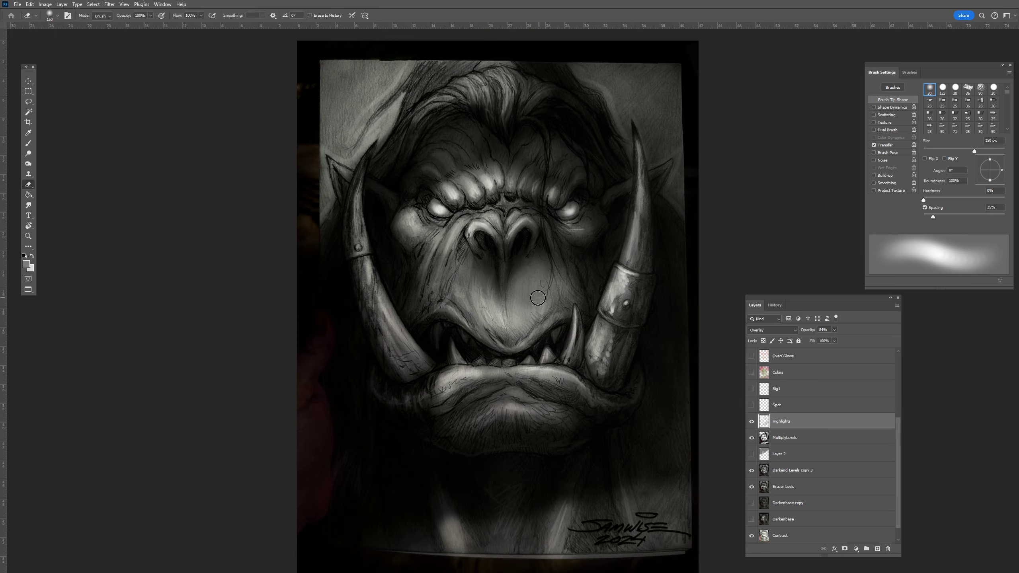
Step: Try painting soft light-grey highlights over the muzzle on the Highlights layer with a 200 px brush, and undo it
{"action": "left_click", "coordinate": [28, 143]}
{"action": "left_click", "coordinate": [32, 256]}
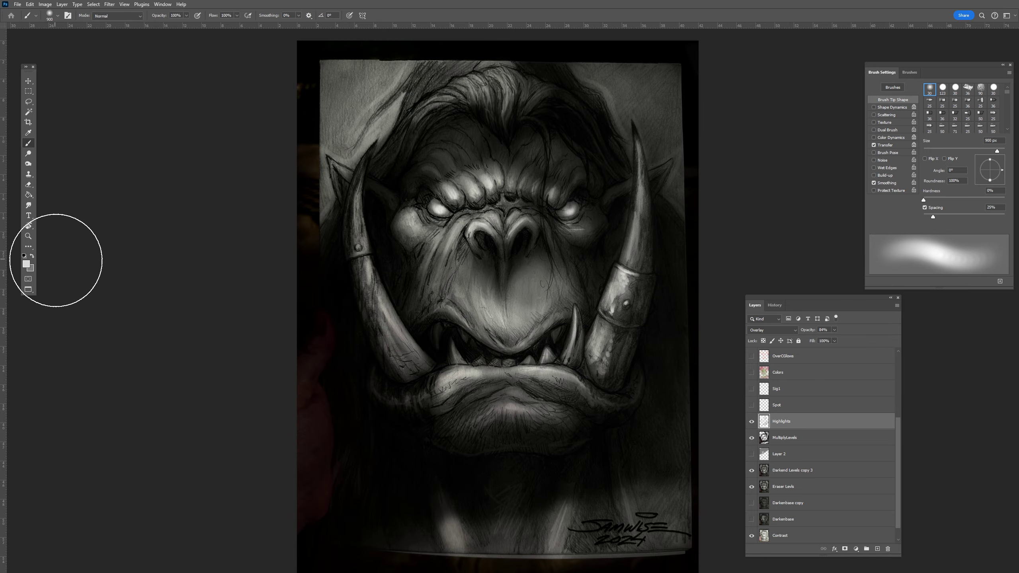
{"action": "key", "text": "bracketleft"}
{"action": "key", "text": "period"}
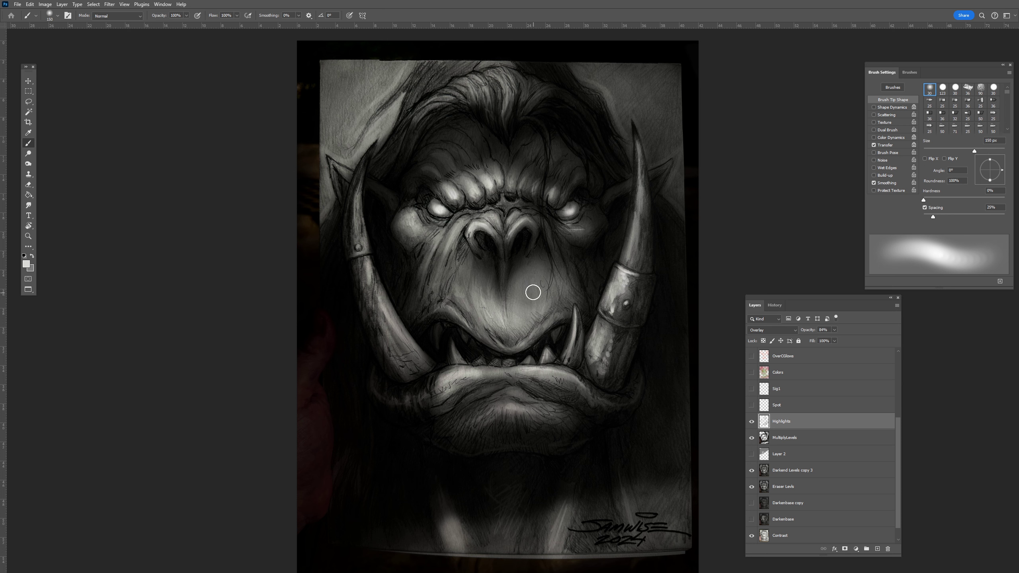
{"action": "key", "text": "period"}
{"action": "mouse_move", "coordinate": [573, 265]}
{"action": "left_mouse_down"}
{"action": "mouse_move", "coordinate": [479, 348]}
{"action": "mouse_move", "coordinate": [593, 297]}
{"action": "mouse_move", "coordinate": [494, 406]}
{"action": "mouse_move", "coordinate": [500, 424]}
{"action": "mouse_move", "coordinate": [645, 381]}
{"action": "mouse_move", "coordinate": [396, 359]}
{"action": "left_mouse_up"}
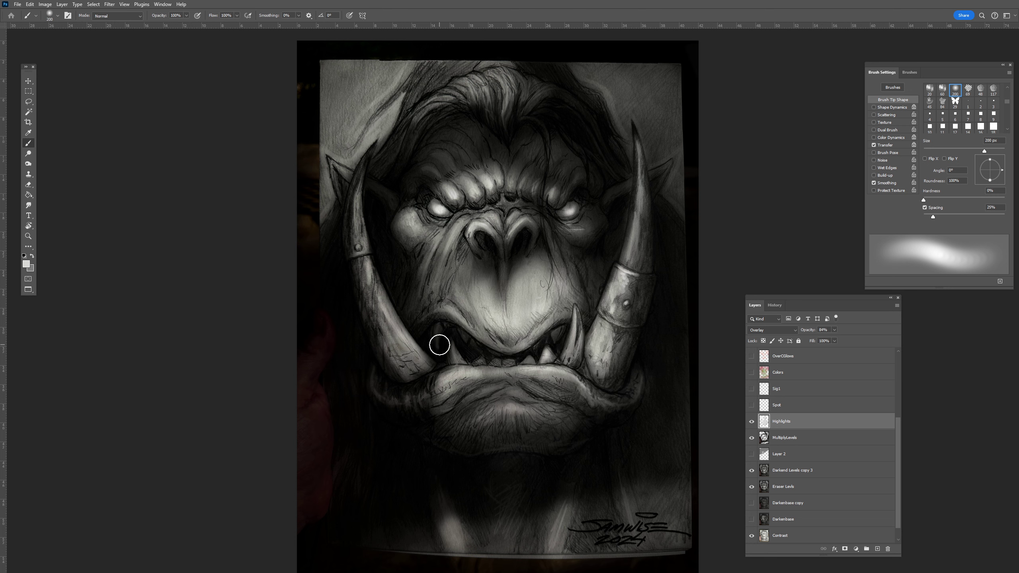
{"action": "key", "text": "ctrl+z"}
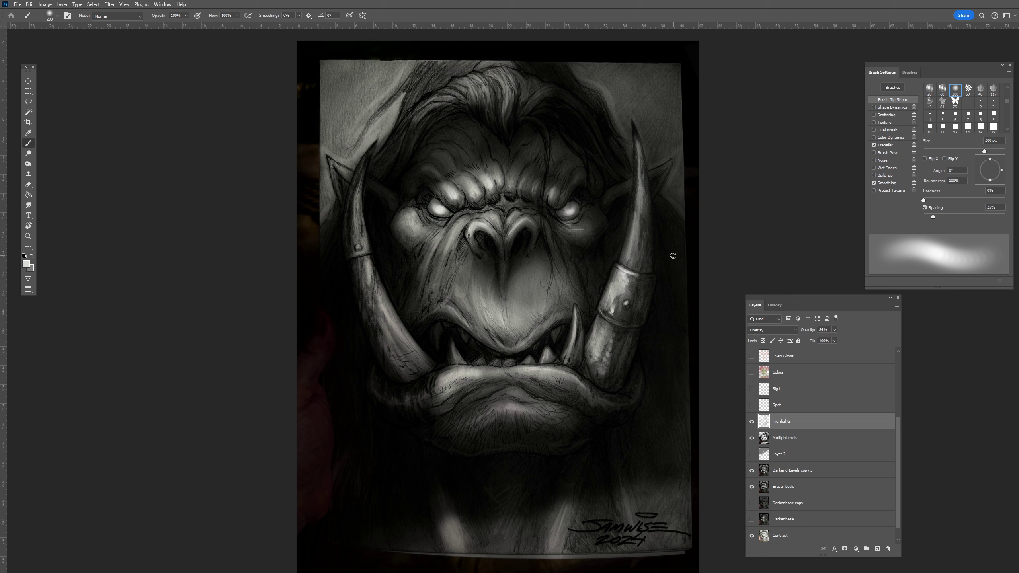
Step: Try darkening the face on the Highlights layer with a large soft black brush up to 500 px, and undo it
{"action": "key", "text": "x"}
{"action": "key", "text": "bracketright"}
{"action": "key", "text": "bracketright"}
{"action": "key", "text": "bracketright"}
{"action": "key", "text": "bracketright"}
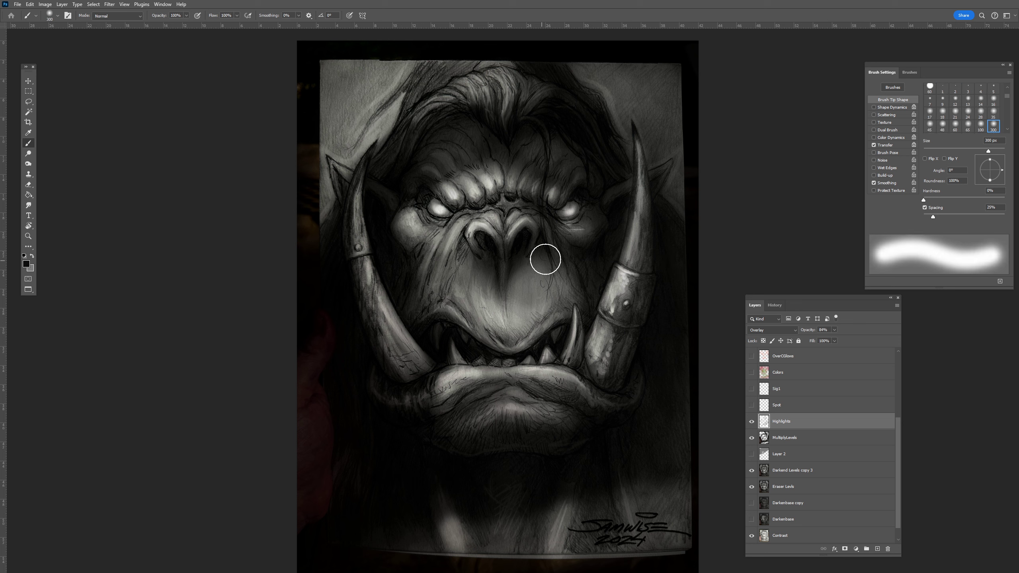
{"action": "mouse_move", "coordinate": [578, 234]}
{"action": "left_mouse_down"}
{"action": "mouse_move", "coordinate": [471, 291]}
{"action": "mouse_move", "coordinate": [400, 349]}
{"action": "mouse_move", "coordinate": [458, 360]}
{"action": "mouse_move", "coordinate": [598, 187]}
{"action": "mouse_move", "coordinate": [390, 221]}
{"action": "mouse_move", "coordinate": [519, 104]}
{"action": "mouse_move", "coordinate": [345, 153]}
{"action": "left_mouse_up"}
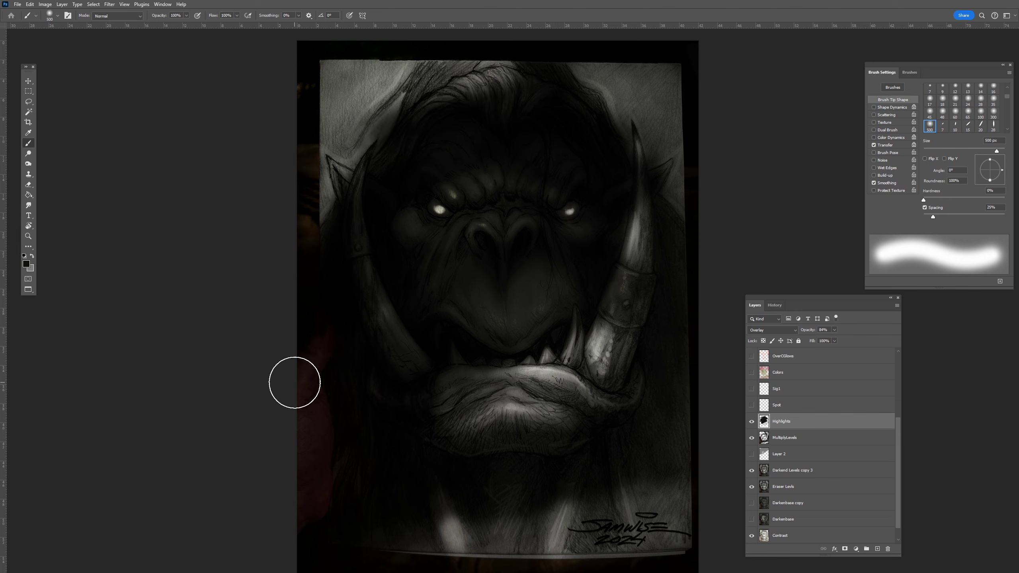
{"action": "key", "text": "ctrl+z"}
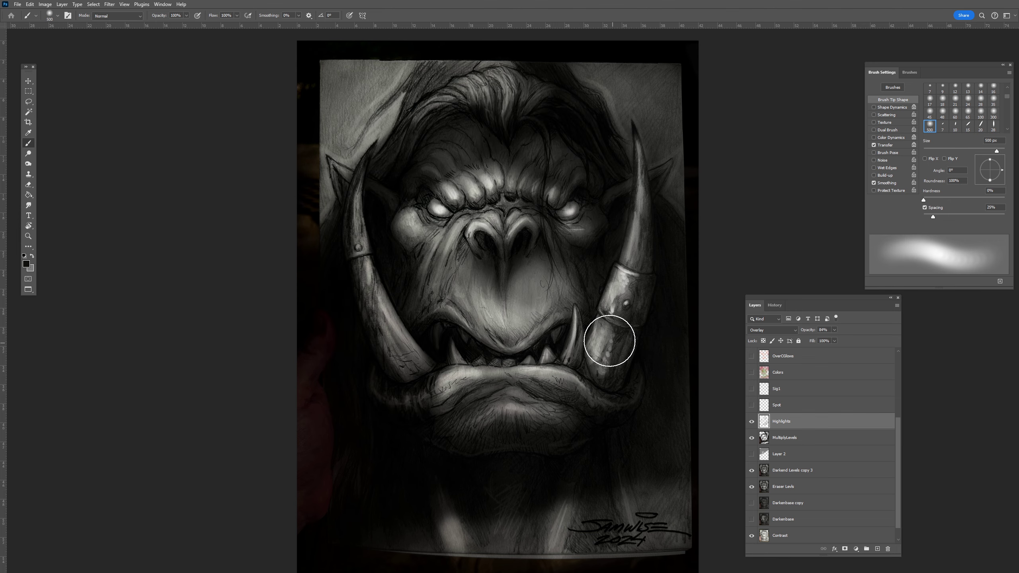
Step: Keep the soft round brush and reduce its size to 90 px for detail work on the face
{"action": "key", "text": "ctrl+plus"}
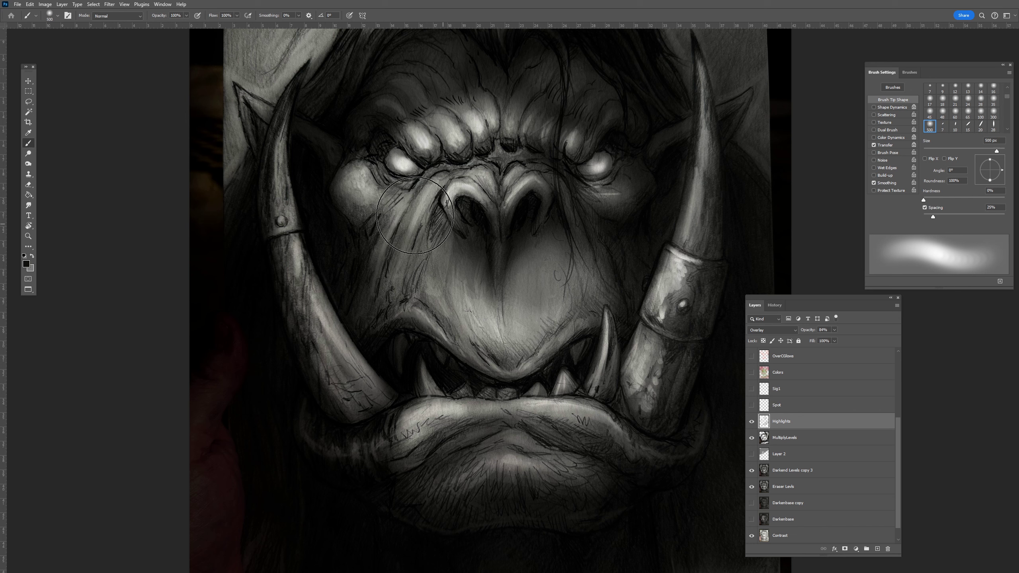
{"action": "left_click", "coordinate": [58, 17]}
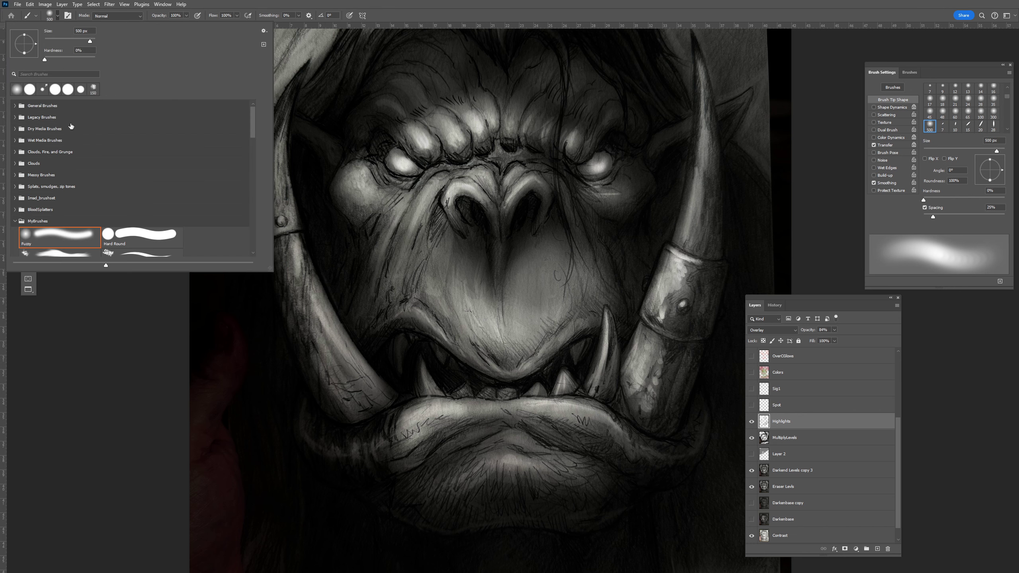
{"action": "left_click", "coordinate": [313, 4]}
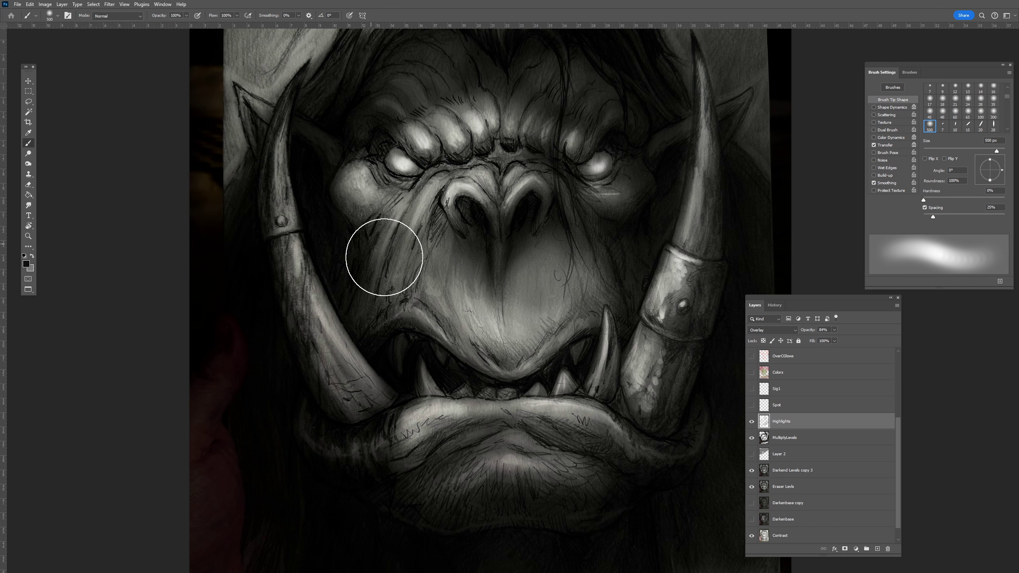
{"action": "key", "text": "bracketleft"}
{"action": "key", "text": "period"}
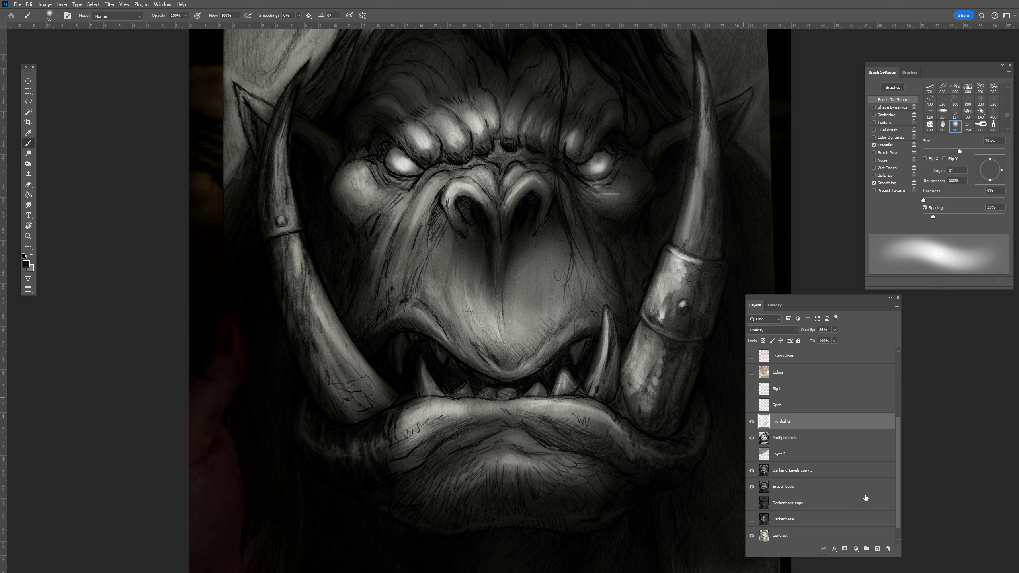
Step: Create a new layer directly above Highlights and set the foreground colour to a near-white
{"action": "left_click", "coordinate": [878, 549]}
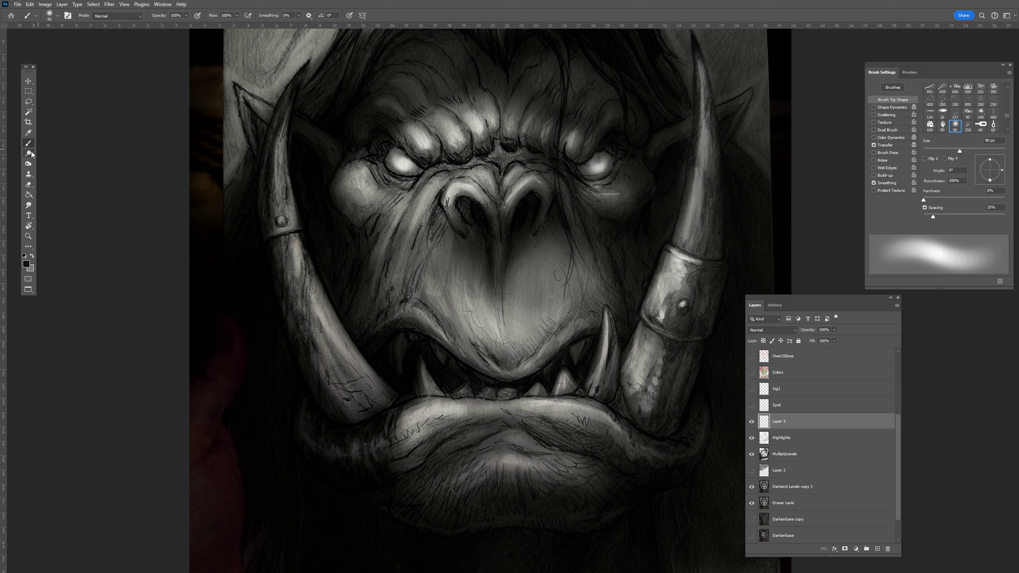
{"action": "left_click", "coordinate": [27, 265]}
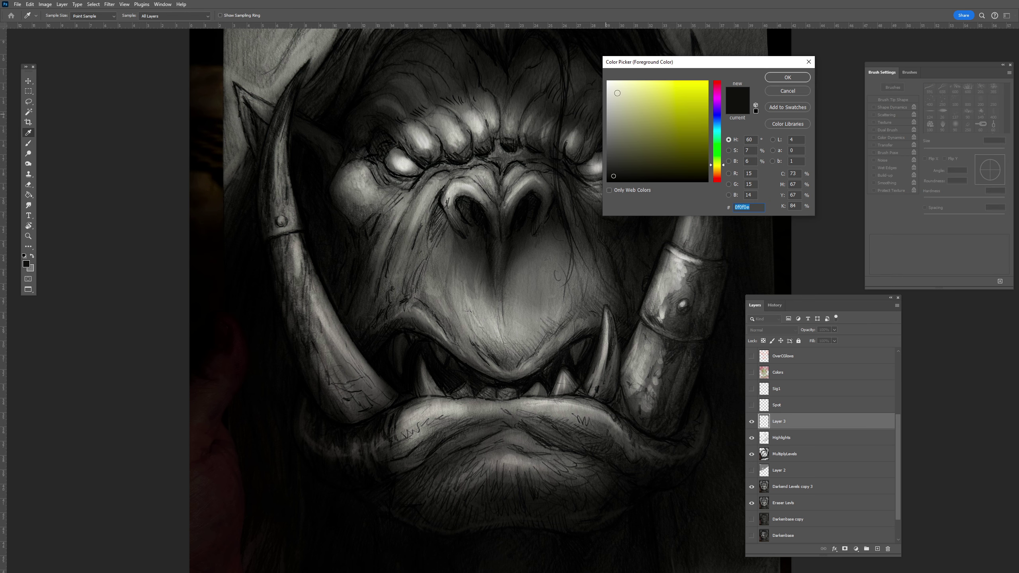
{"action": "left_click", "coordinate": [618, 93]}
{"action": "left_click", "coordinate": [787, 77]}
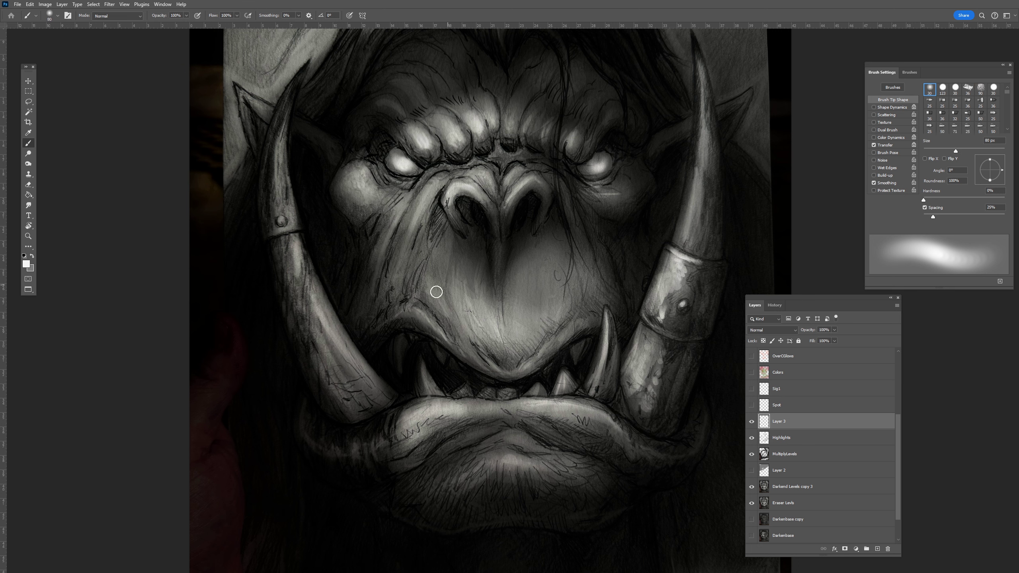
Step: Reduce the soft brush to 10 px and paint a bright specular highlight on the left tusk's rivet on Layer 3
{"action": "key", "text": "bracketleft"}
{"action": "key", "text": "bracketleft"}
{"action": "key", "text": "bracketleft"}
{"action": "key", "text": "bracketleft"}
{"action": "key", "text": "bracketleft"}
{"action": "key", "text": "bracketleft"}
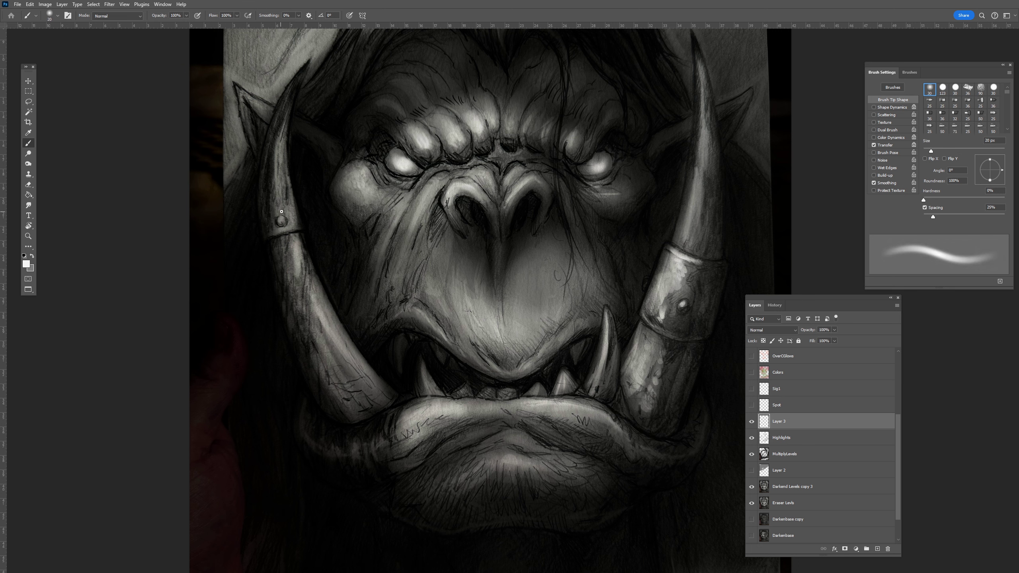
{"action": "key", "text": "bracketleft"}
{"action": "key", "text": "bracketleft"}
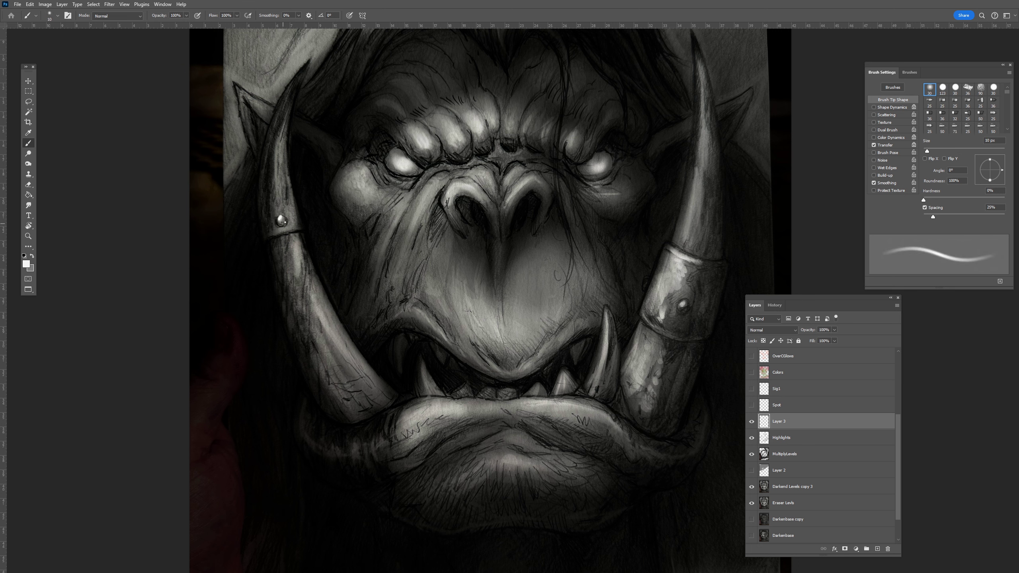
Step: Paint thin near-white highlights along the upper left tusk's edges, and beside the nose and down the cheek with a 15 px brush
{"action": "left_click_drag", "start_coordinate": [287, 110], "coordinate": [276, 165]}
{"action": "left_click_drag", "start_coordinate": [281, 129], "coordinate": [275, 190]}
{"action": "left_click_drag", "start_coordinate": [270, 126], "coordinate": [260, 183]}
{"action": "left_click_drag", "start_coordinate": [264, 146], "coordinate": [262, 235]}
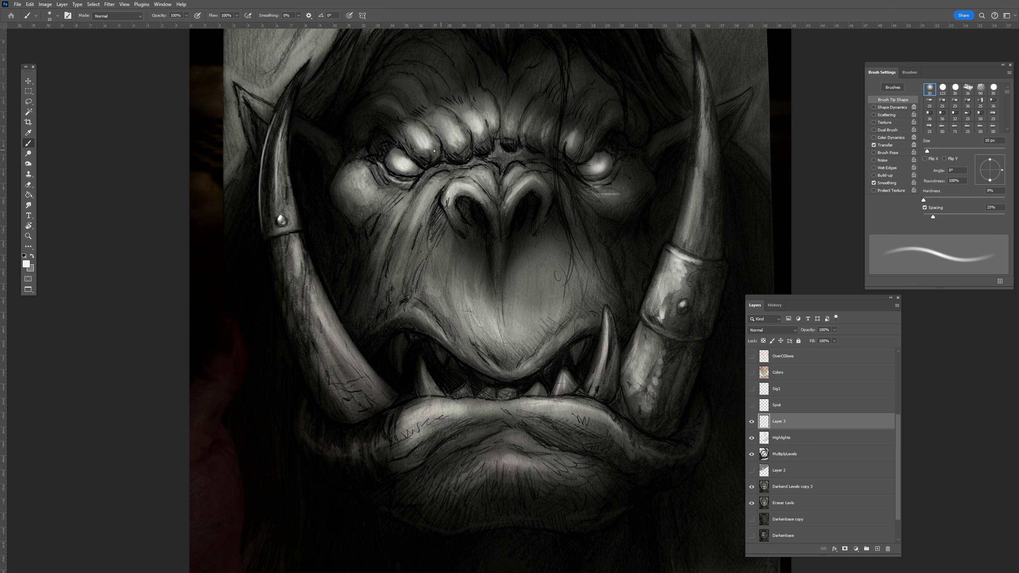
{"action": "key", "text": "bracketright"}
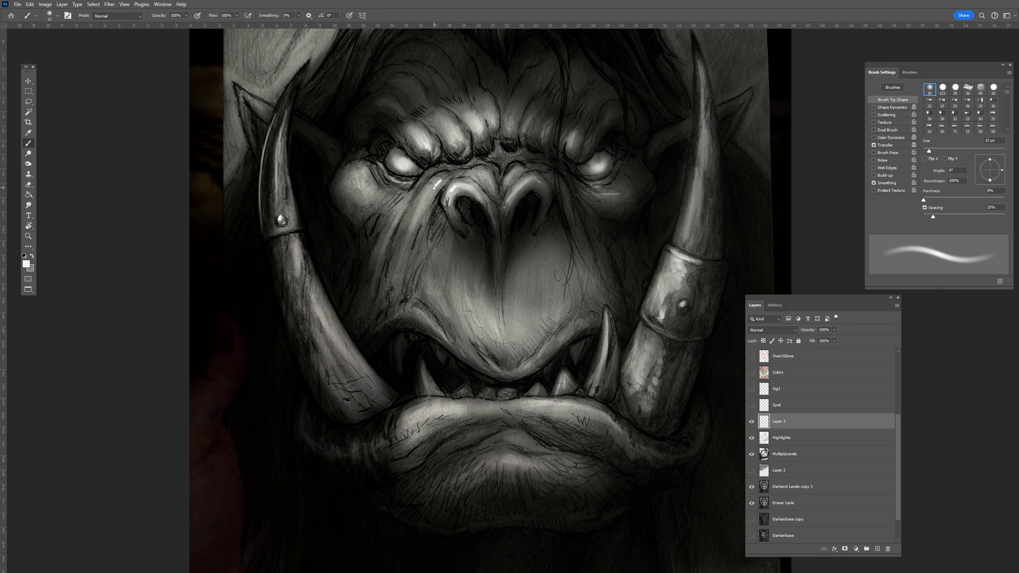
{"action": "mouse_move", "coordinate": [422, 202]}
{"action": "left_mouse_down"}
{"action": "mouse_move", "coordinate": [404, 241]}
{"action": "mouse_move", "coordinate": [385, 239]}
{"action": "mouse_move", "coordinate": [374, 267]}
{"action": "left_mouse_up"}
Step: Hide Layer 3, show the prepared specular highlights layer above it, and toggle that layer to compare the hair, ear and tusk details
{"action": "left_click", "coordinate": [752, 421]}
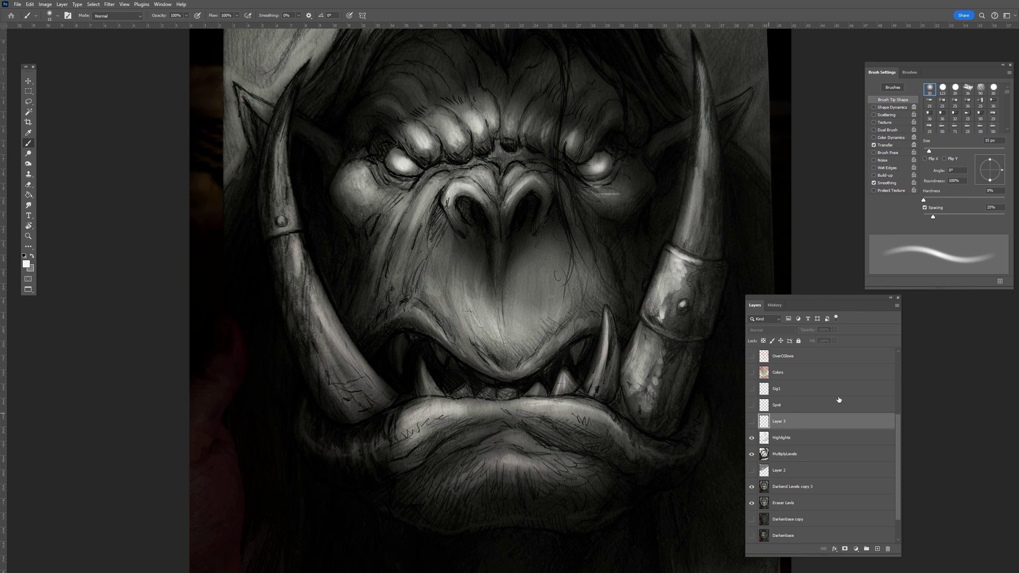
{"action": "left_click", "coordinate": [752, 405]}
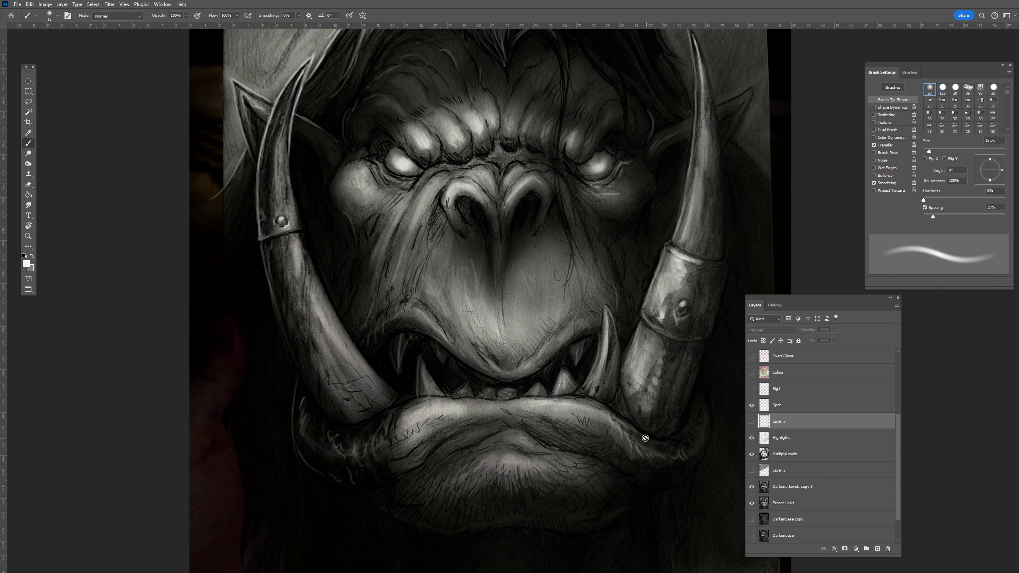
{"action": "scroll", "coordinate": [645, 438], "scroll_direction": "down", "scroll_amount": 3}
{"action": "scroll", "coordinate": [534, 341], "scroll_direction": "up", "scroll_amount": 4}
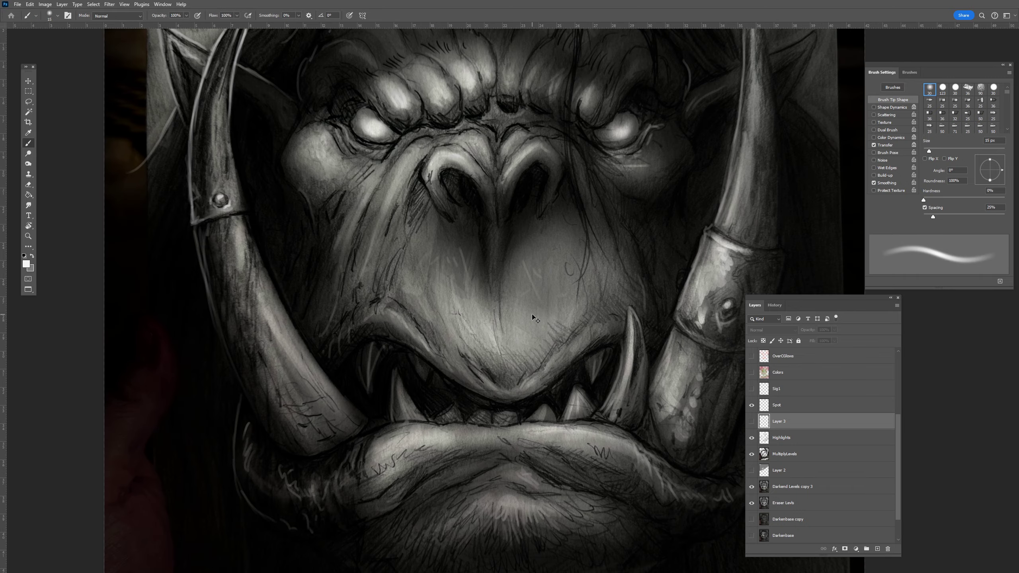
{"action": "scroll", "coordinate": [534, 318], "scroll_direction": "down", "scroll_amount": 2}
{"action": "scroll", "coordinate": [546, 398], "scroll_direction": "up", "scroll_amount": 2}
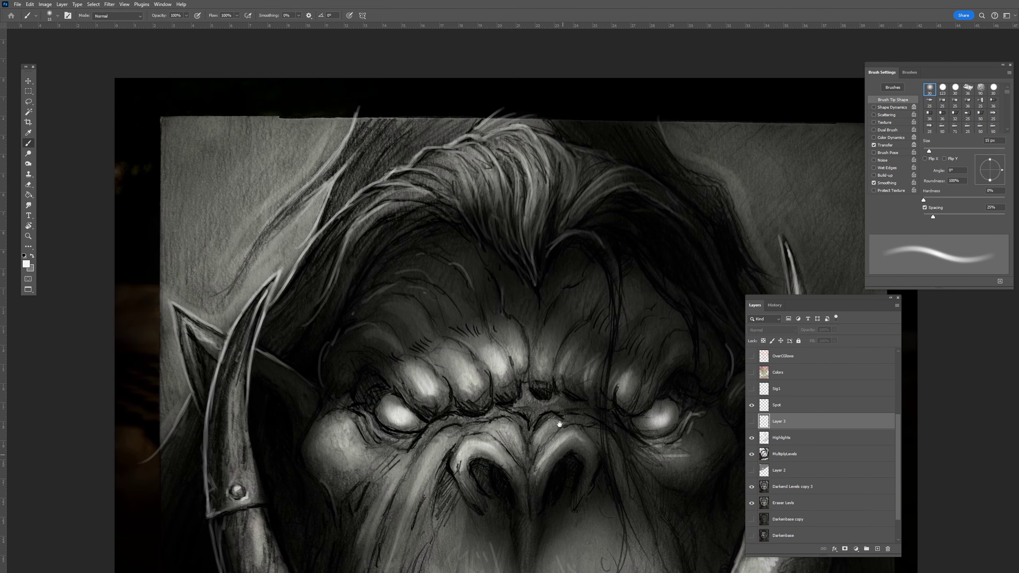
{"action": "left_click", "coordinate": [753, 405]}
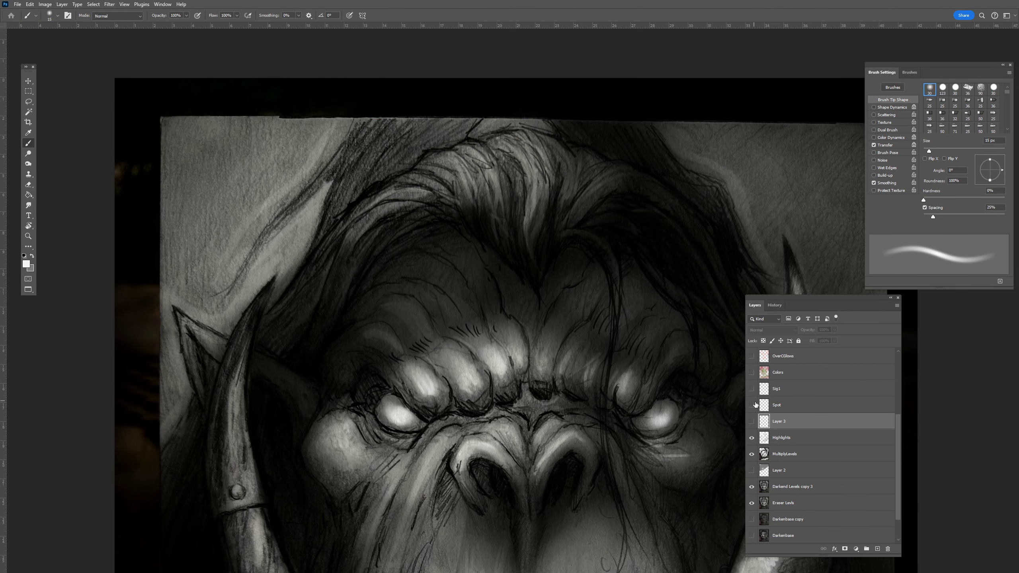
{"action": "left_click", "coordinate": [752, 405]}
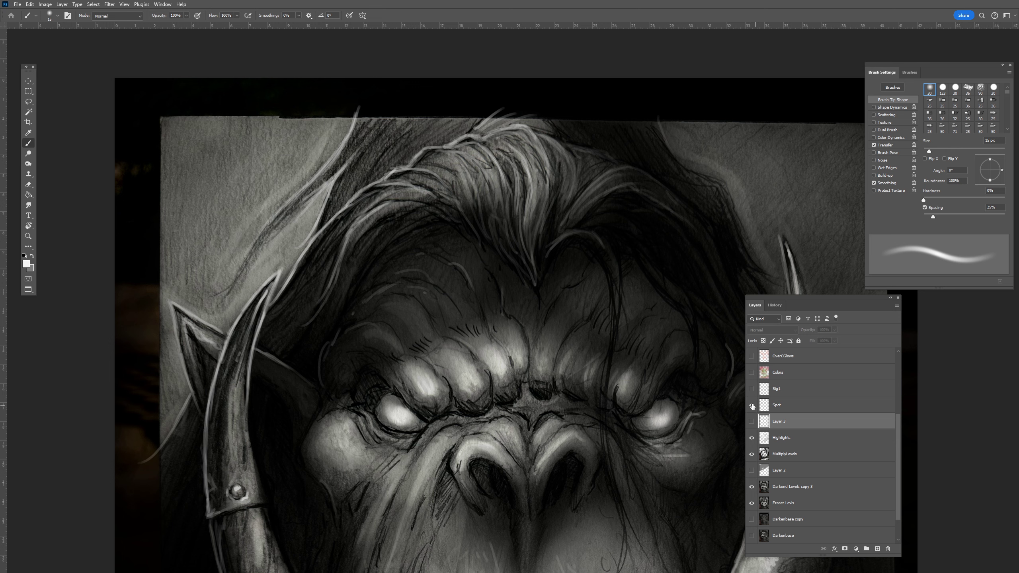
Step: Select the specular highlights layer above Layer 3 and paint bright strands into the hair, starting at 15 px and reducing the brush to 8 px
{"action": "left_click", "coordinate": [791, 409]}
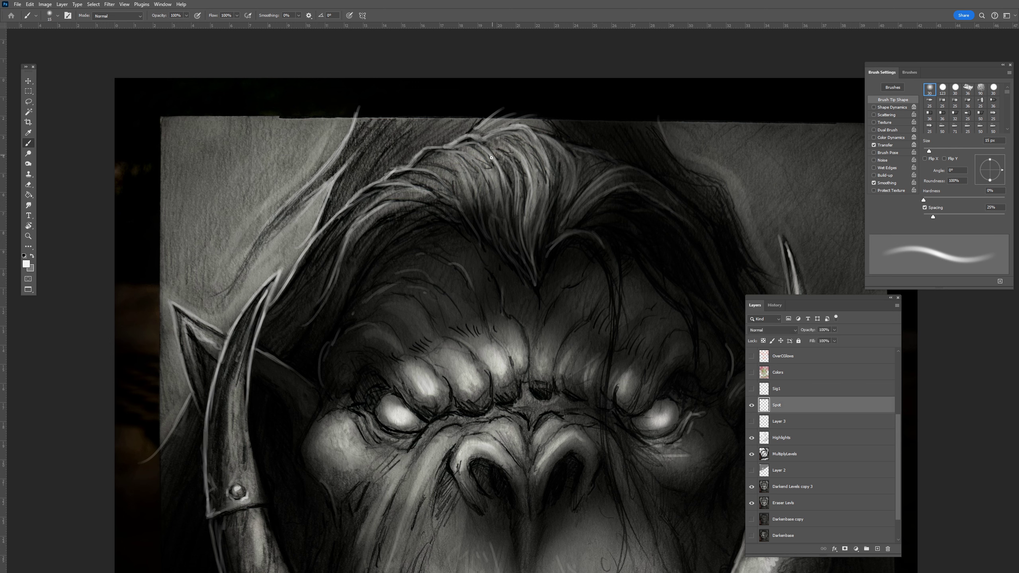
{"action": "left_click_drag", "start_coordinate": [489, 151], "coordinate": [506, 186]}
{"action": "left_click_drag", "start_coordinate": [517, 127], "coordinate": [575, 207]}
{"action": "key", "text": "bracketleft"}
{"action": "key", "text": "bracketleft"}
{"action": "key", "text": "bracketleft"}
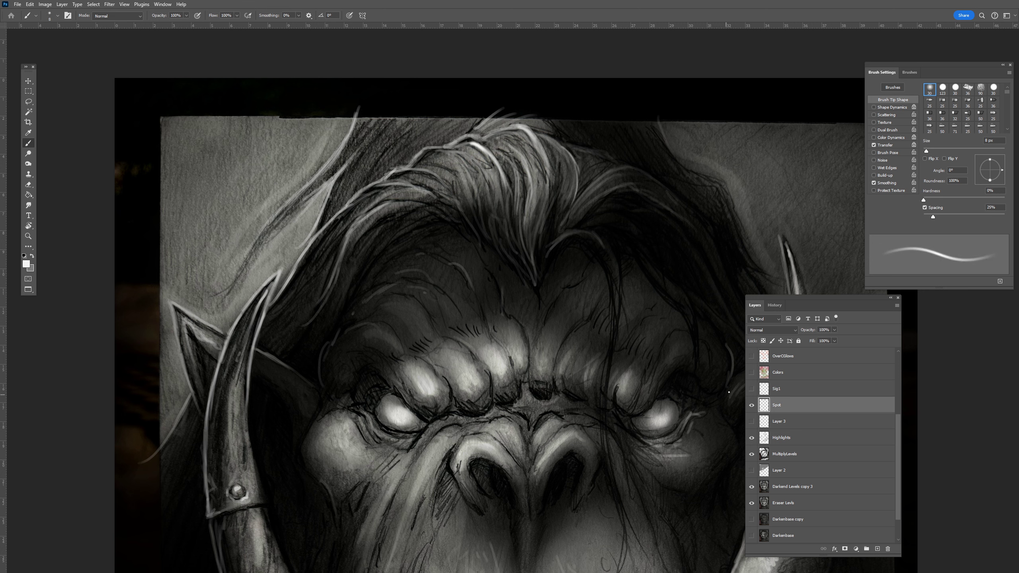
{"action": "key", "text": "e"}
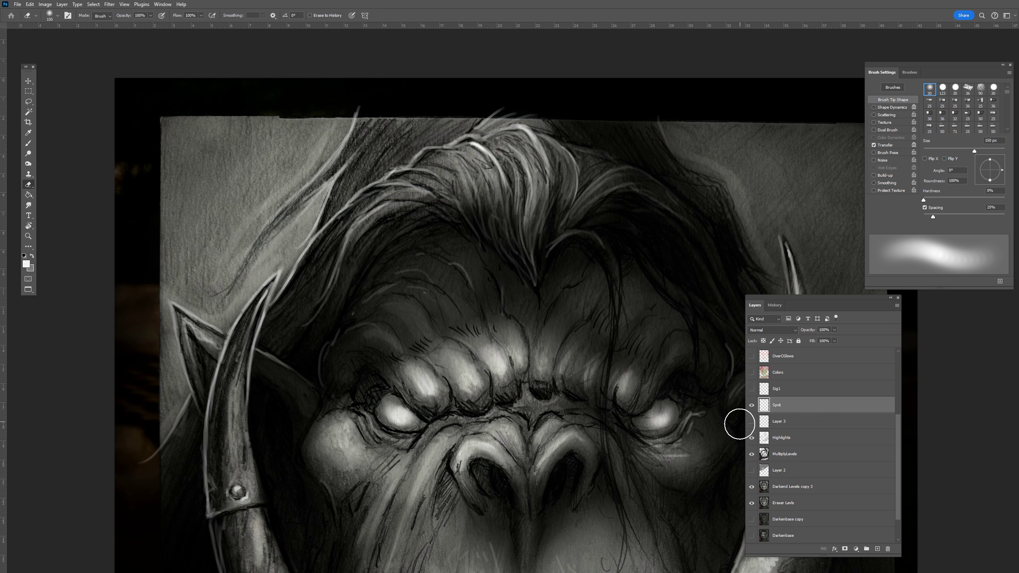
Step: Toggle the specular layer at full view, and hide every layer above Contrast to examine the original pencil drawing
{"action": "key", "text": "ctrl+0"}
{"action": "left_click", "coordinate": [752, 405]}
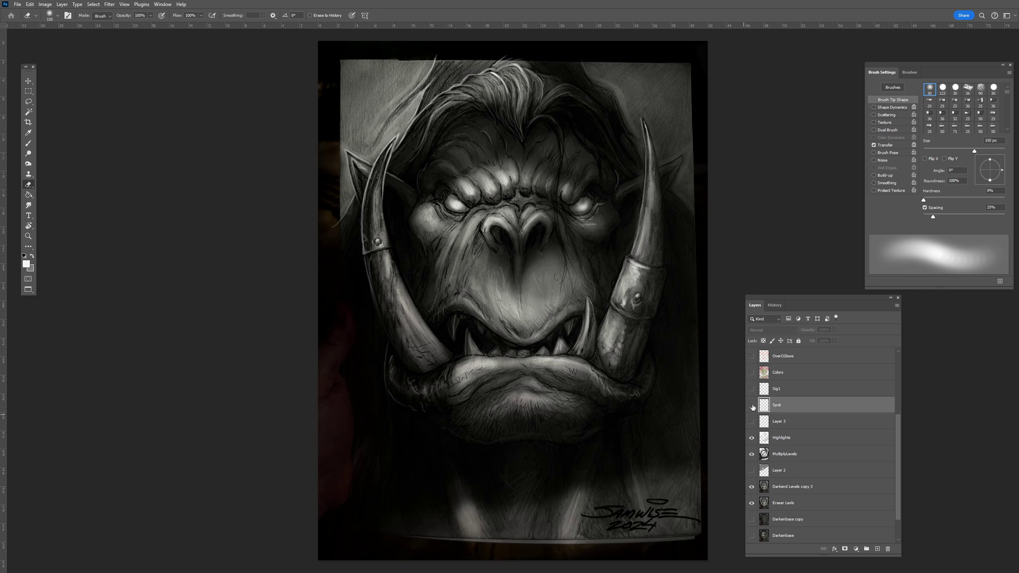
{"action": "left_click", "coordinate": [753, 405]}
{"action": "mouse_move", "coordinate": [752, 407]}
{"action": "left_mouse_down"}
{"action": "mouse_move", "coordinate": [753, 458]}
{"action": "mouse_move", "coordinate": [786, 526]}
{"action": "mouse_move", "coordinate": [888, 549]}
{"action": "left_mouse_up"}
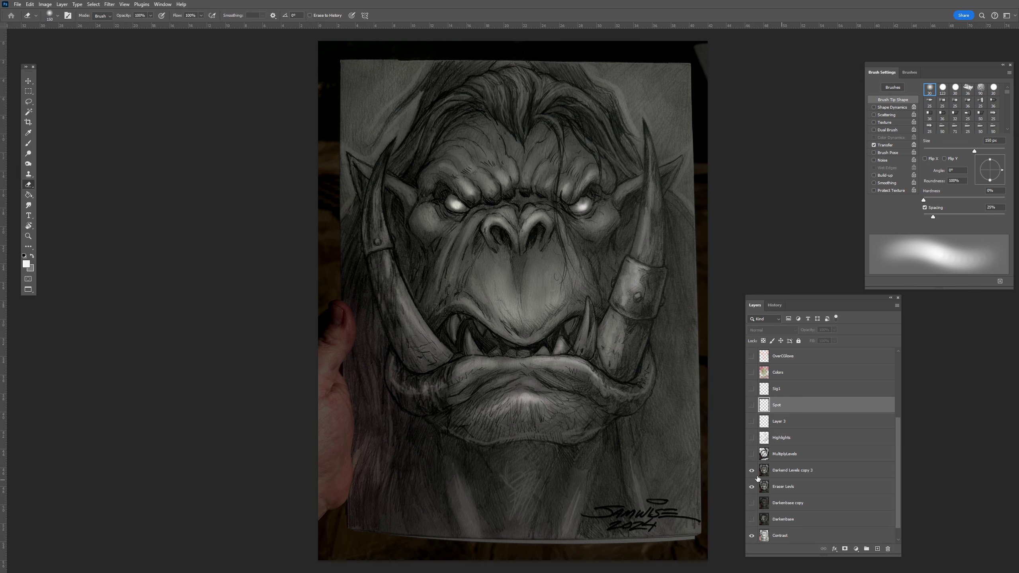
{"action": "left_click_drag", "start_coordinate": [757, 485], "coordinate": [756, 523]}
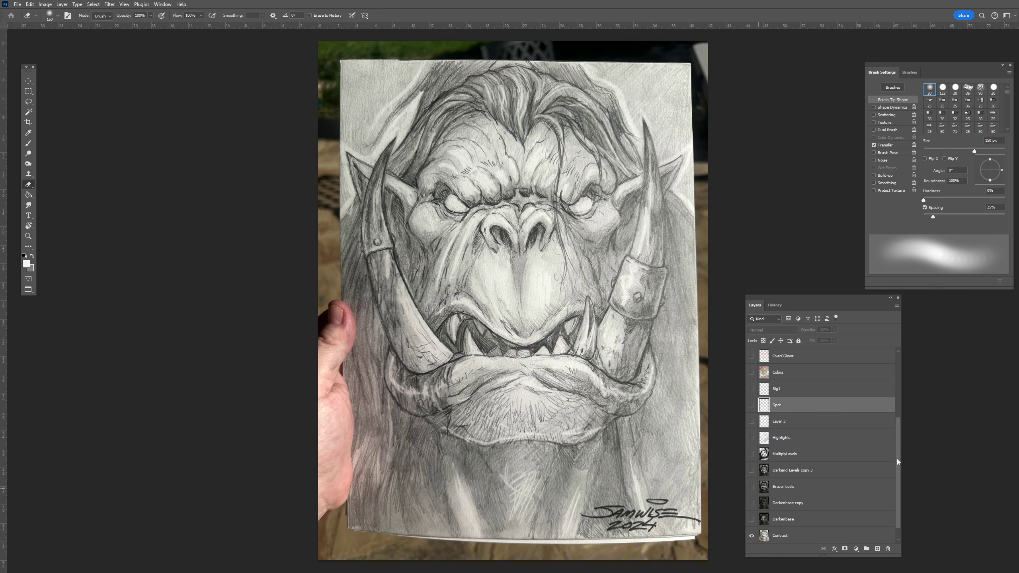
{"action": "left_click_drag", "start_coordinate": [898, 462], "coordinate": [901, 492]}
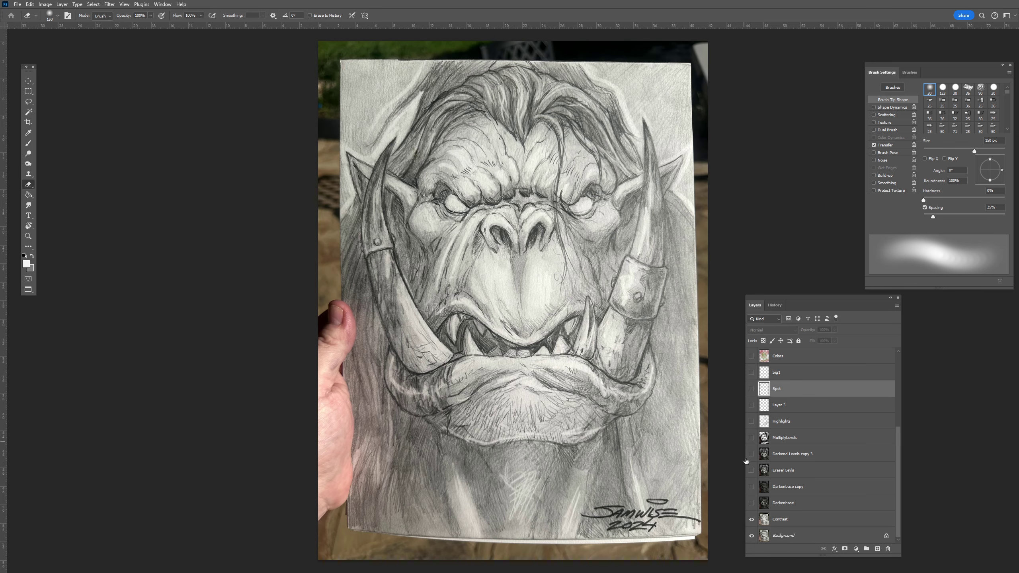
Step: Show the erased levels layer, Darkend Levels copy 3, MultiplyLevels, Highlights and the specular highlights layer again, one by one
{"action": "left_click", "coordinate": [752, 470]}
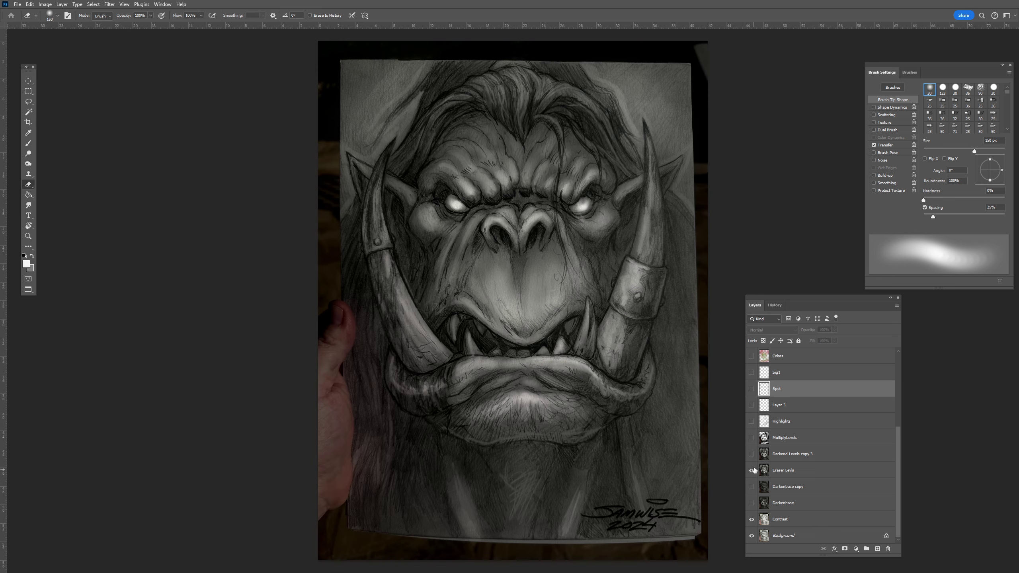
{"action": "left_click", "coordinate": [752, 453]}
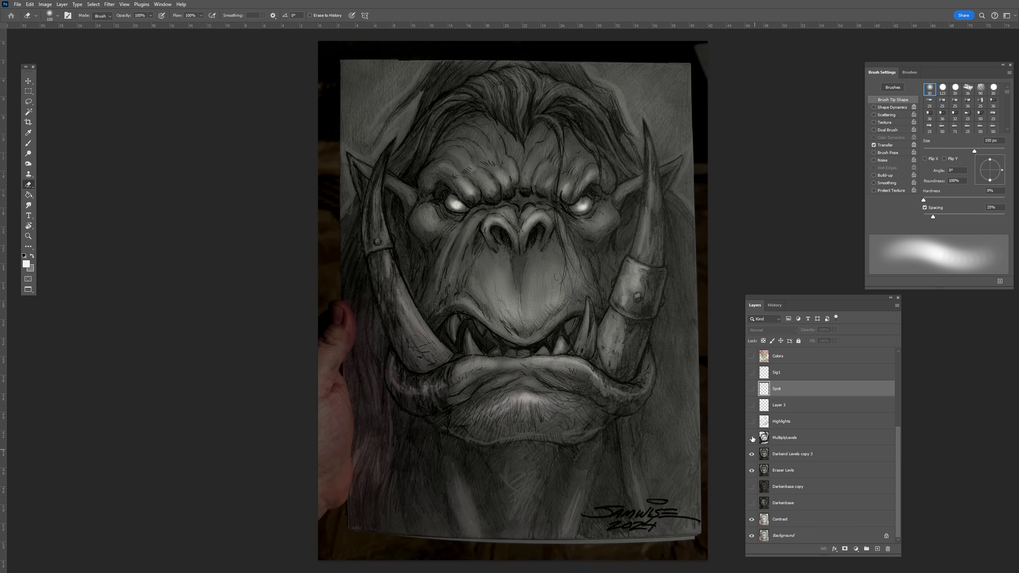
{"action": "left_click", "coordinate": [752, 438]}
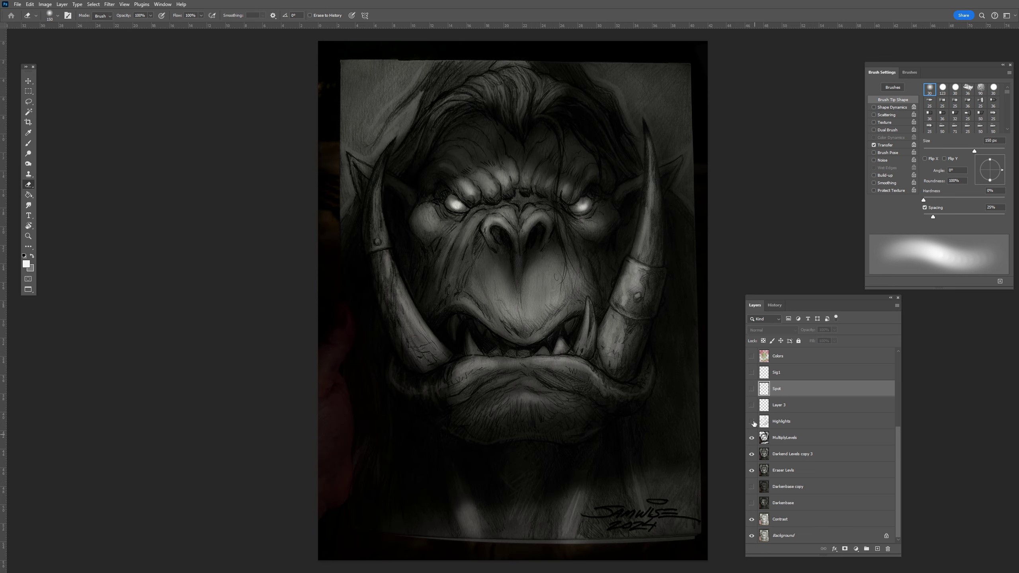
{"action": "left_click", "coordinate": [753, 421]}
{"action": "left_click", "coordinate": [752, 389]}
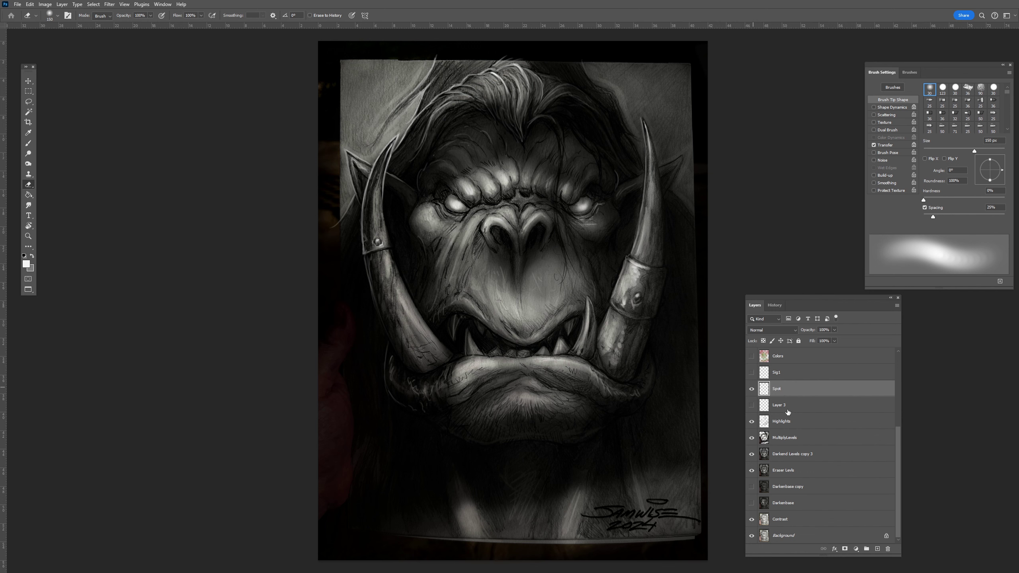
Step: Delete Layer 3 from the layer stack and return the artwork to full view
{"action": "left_click_drag", "start_coordinate": [779, 407], "coordinate": [887, 548]}
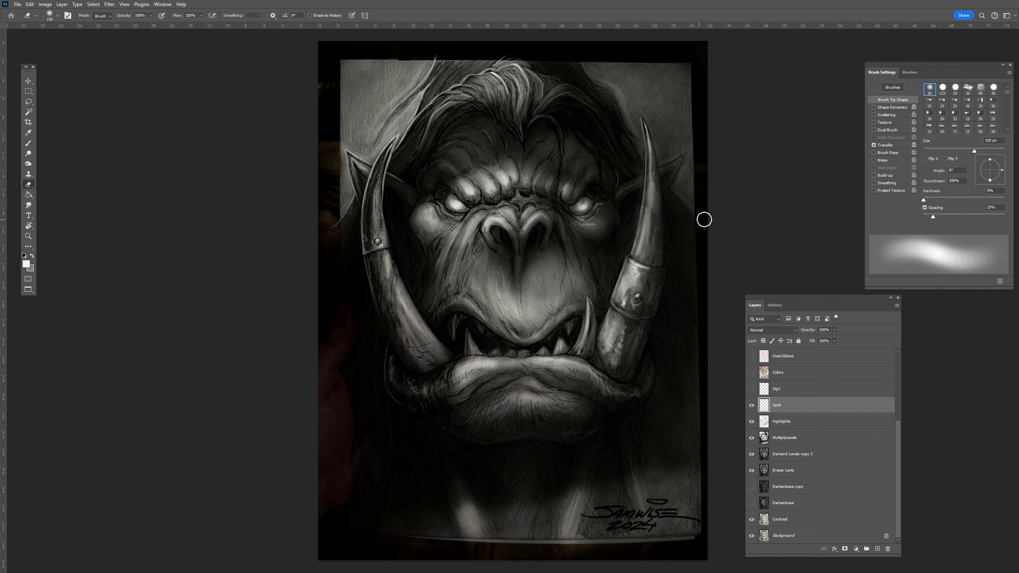
{"action": "key", "text": "space"}
{"action": "left_click_drag", "start_coordinate": [571, 251], "coordinate": [543, 297]}
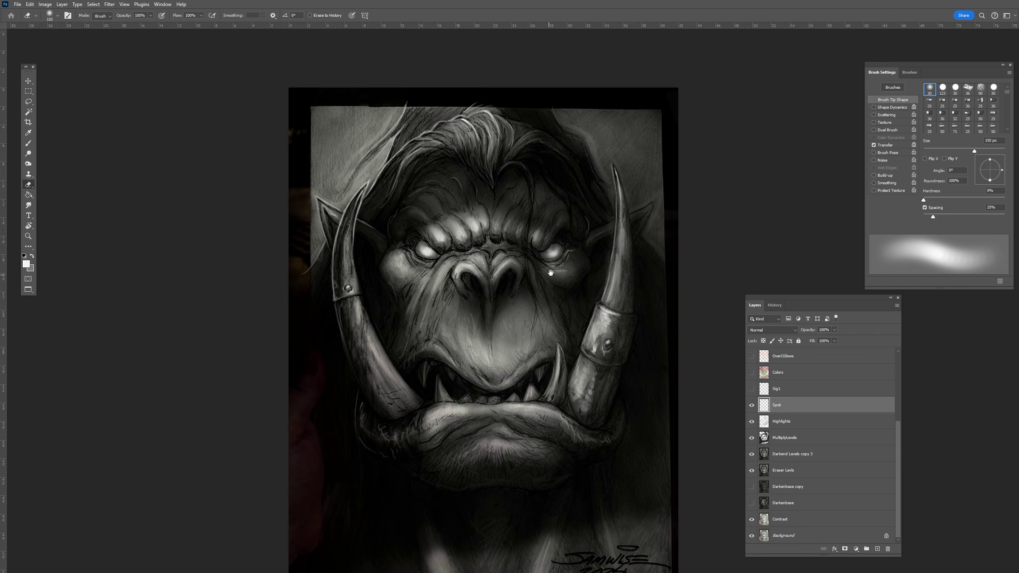
{"action": "key", "text": "ctrl+0"}
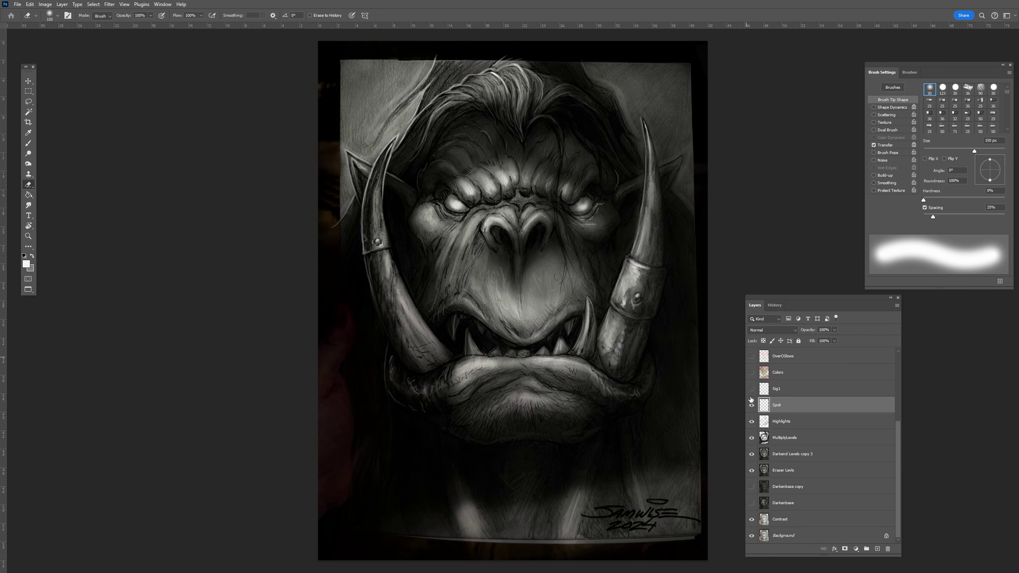
Step: Show the Sig1 signature layer and the Colors layer, and make Colors the active layer
{"action": "left_click", "coordinate": [752, 389]}
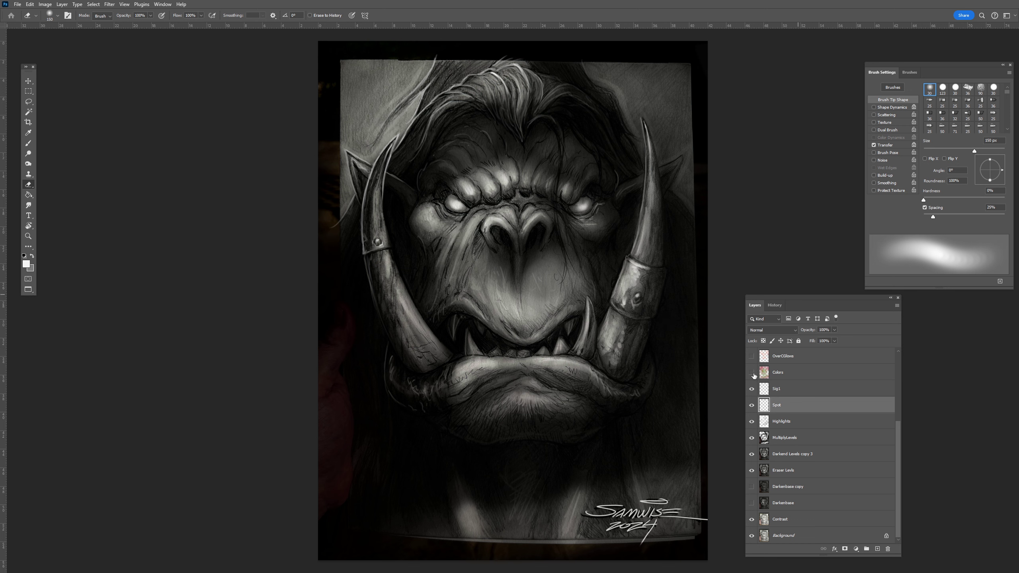
{"action": "left_click", "coordinate": [752, 373]}
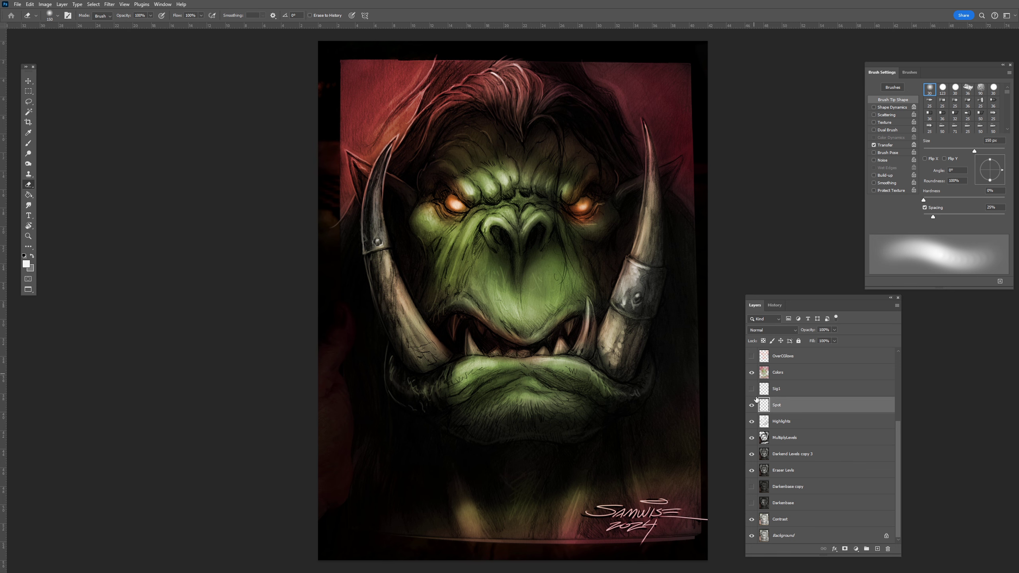
{"action": "mouse_move", "coordinate": [753, 404]}
{"action": "left_mouse_down"}
{"action": "mouse_move", "coordinate": [756, 474]}
{"action": "mouse_move", "coordinate": [759, 370]}
{"action": "left_mouse_up"}
{"action": "left_click", "coordinate": [788, 373]}
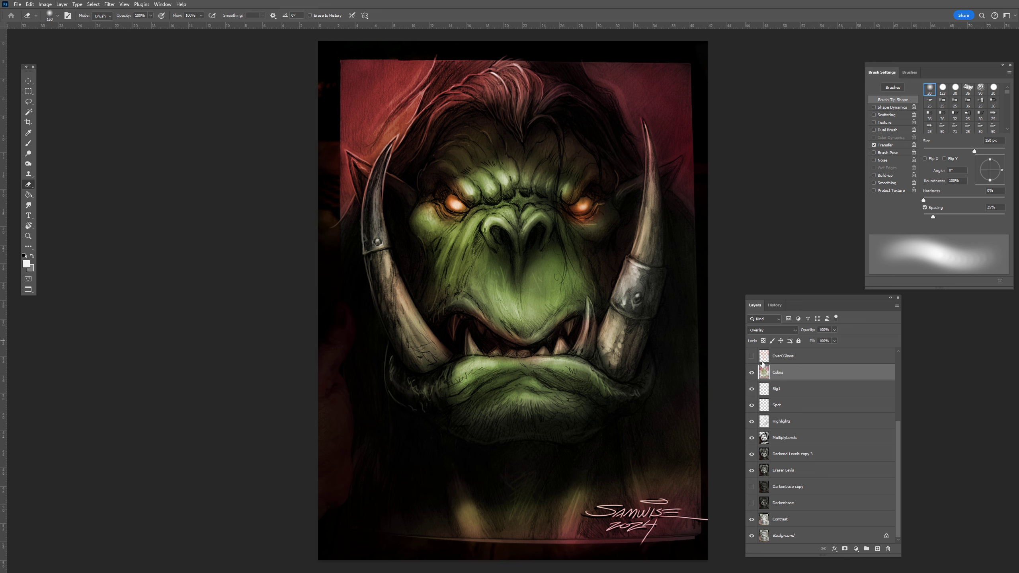
Step: Switch the Colors layer's blend mode to Normal to examine its flat paint, and restore it to Overlay
{"action": "left_click", "coordinate": [765, 332]}
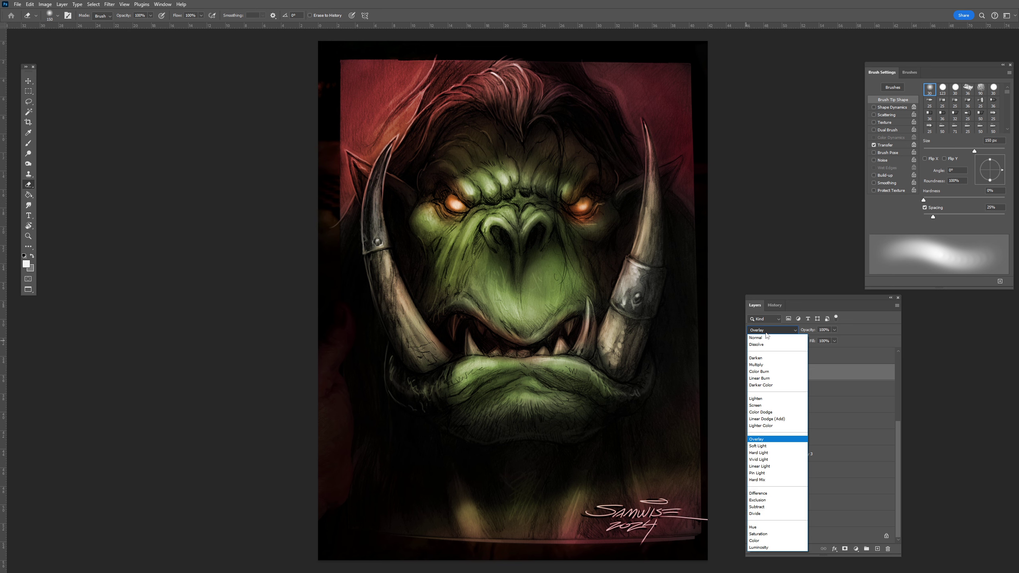
{"action": "left_click", "coordinate": [767, 339]}
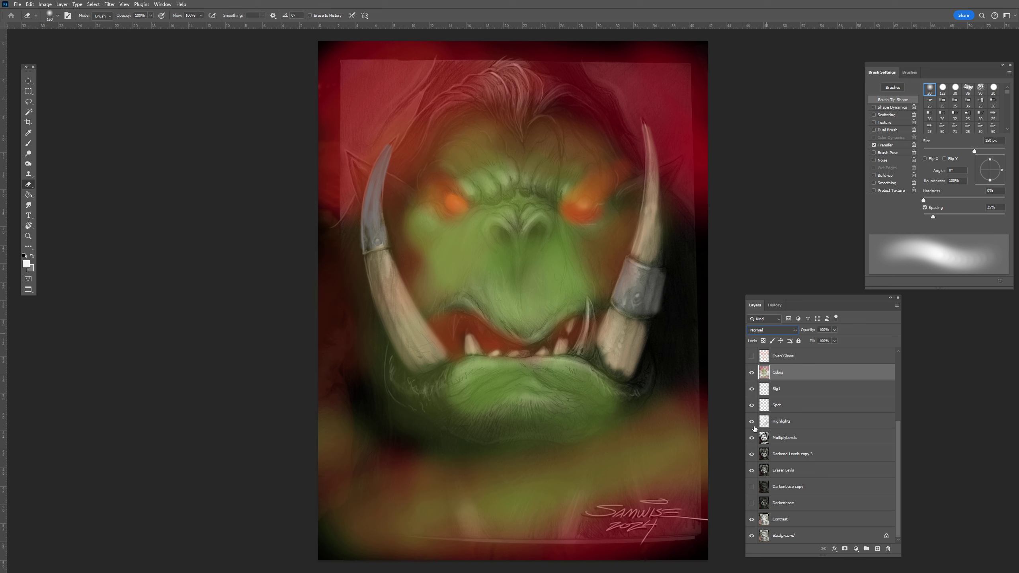
{"action": "mouse_move", "coordinate": [752, 391]}
{"action": "left_mouse_down"}
{"action": "mouse_move", "coordinate": [757, 474]}
{"action": "mouse_move", "coordinate": [752, 389]}
{"action": "left_mouse_up"}
{"action": "left_click", "coordinate": [755, 472]}
{"action": "left_click", "coordinate": [761, 328]}
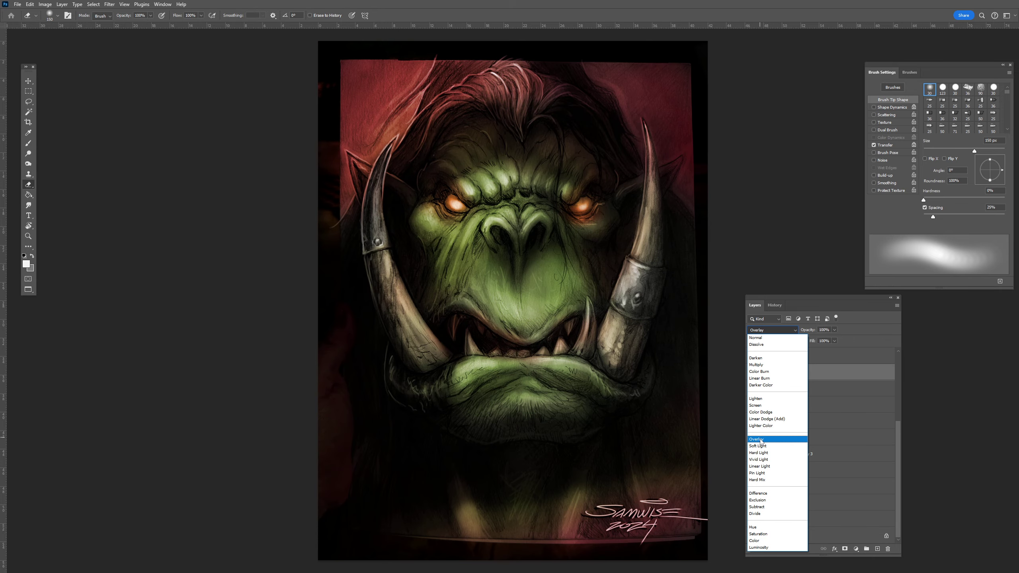
{"action": "left_click", "coordinate": [764, 438]}
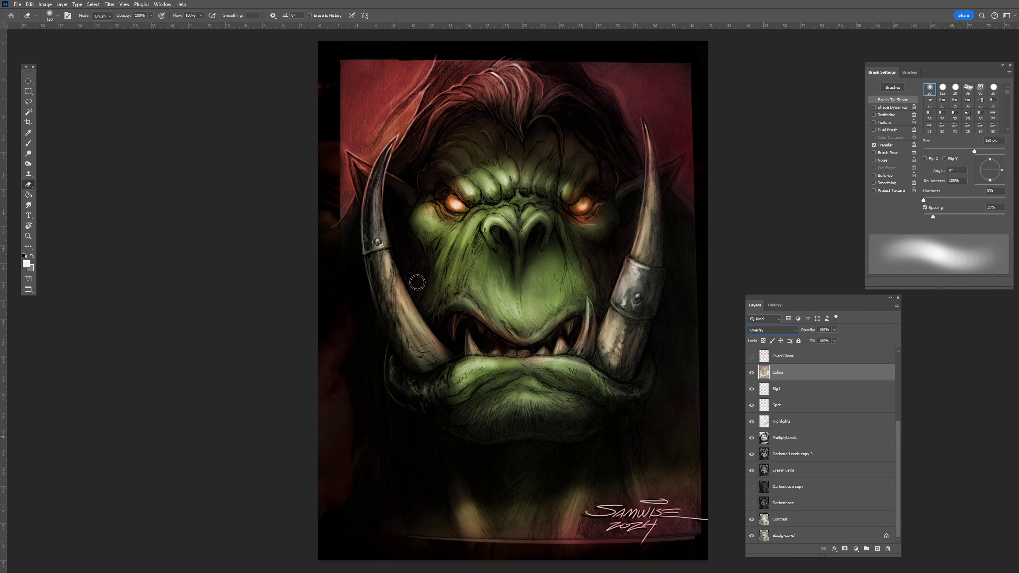
Step: Set the foreground colour to a bright saturated yellow
{"action": "left_click", "coordinate": [26, 264]}
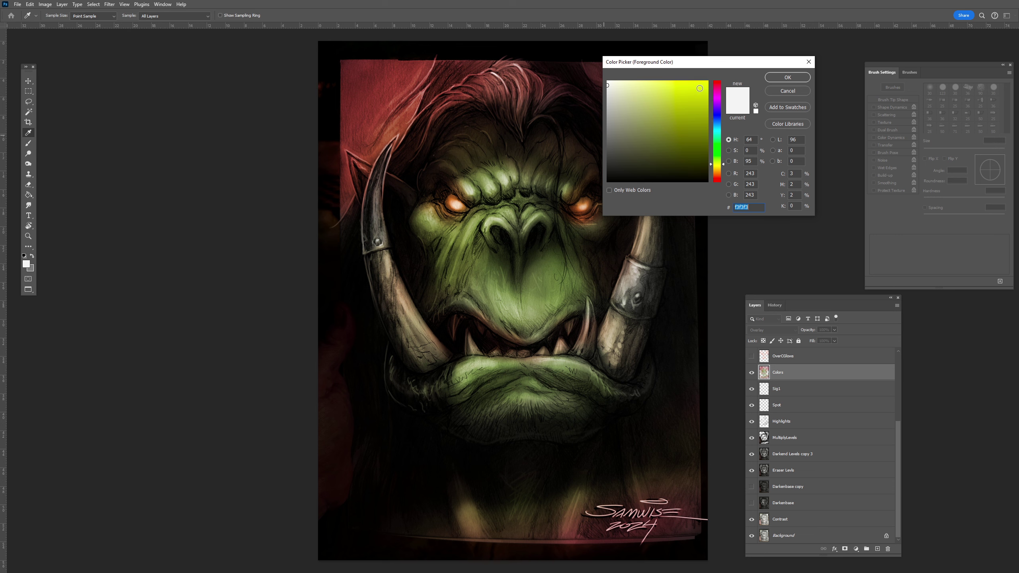
{"action": "left_click", "coordinate": [700, 88]}
{"action": "left_click", "coordinate": [787, 75]}
{"action": "key", "text": "e"}
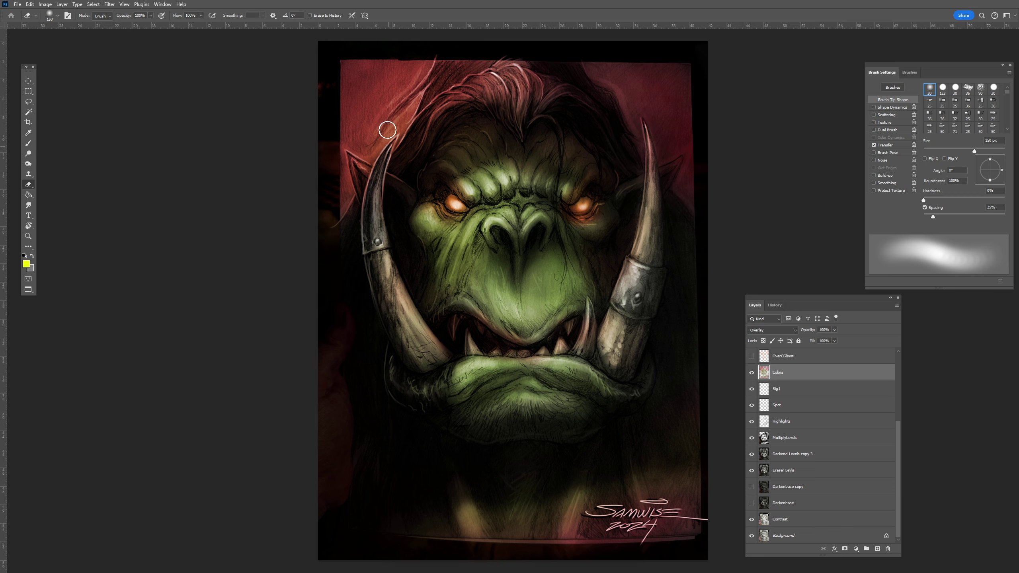
{"action": "key", "text": "bracketright"}
{"action": "key", "text": "bracketright"}
{"action": "key", "text": "bracketright"}
{"action": "key", "text": "bracketright"}
{"action": "key", "text": "bracketright"}
{"action": "key", "text": "bracketright"}
{"action": "key", "text": "bracketright"}
{"action": "left_click_drag", "start_coordinate": [417, 80], "coordinate": [379, 128]}
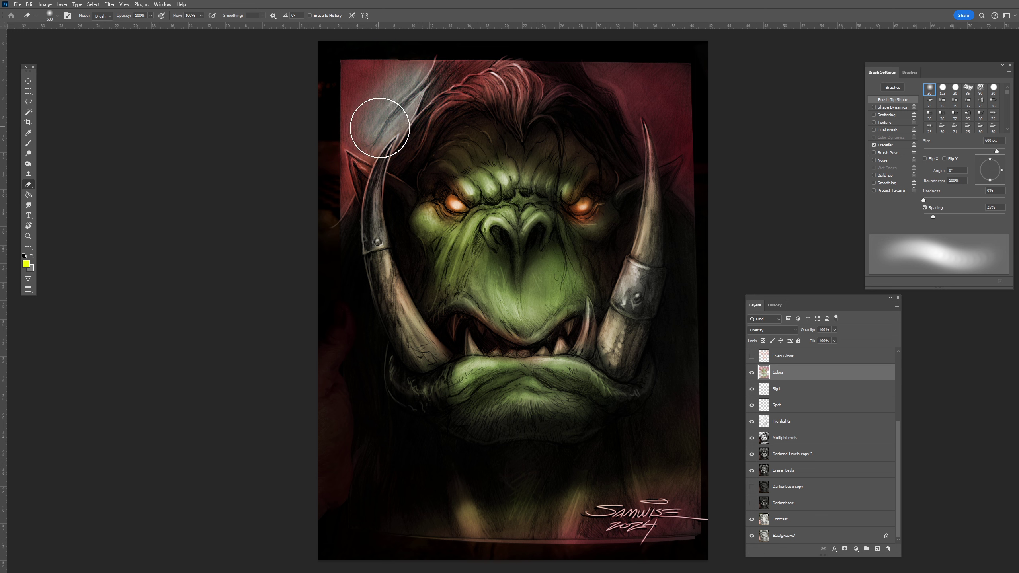
{"action": "key", "text": "ctrl+z"}
Step: Try painting bright yellow over the background, hair, face and tusks on the Colors layer with a 600 px brush, and undo it
{"action": "key", "text": "b"}
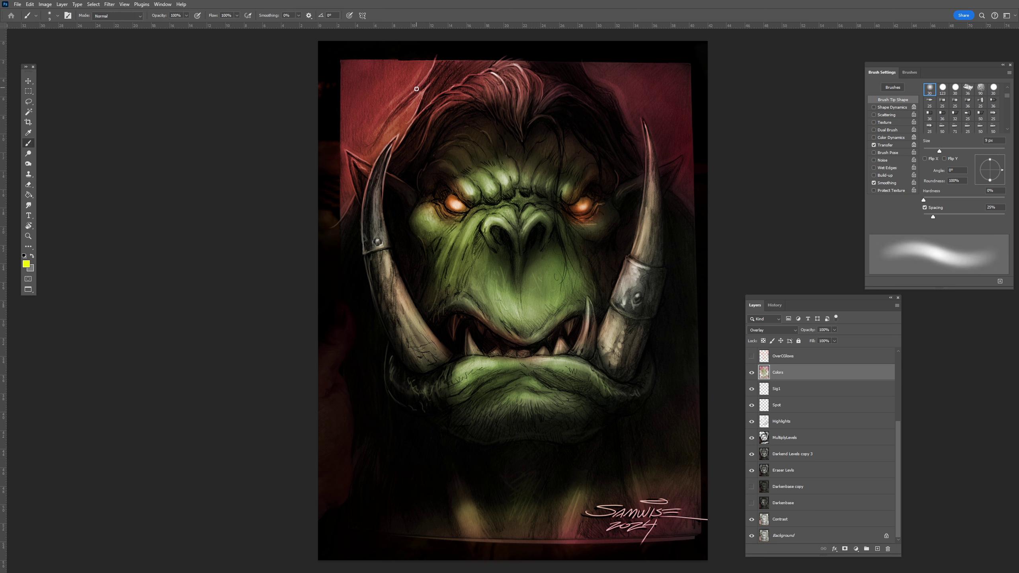
{"action": "key", "text": "bracketright"}
{"action": "key", "text": "bracketright"}
{"action": "key", "text": "bracketright"}
{"action": "key", "text": "bracketright"}
{"action": "key", "text": "bracketright"}
{"action": "key", "text": "bracketright"}
{"action": "key", "text": "bracketright"}
{"action": "key", "text": "bracketright"}
{"action": "key", "text": "bracketright"}
{"action": "key", "text": "bracketright"}
{"action": "mouse_move", "coordinate": [421, 64]}
{"action": "left_mouse_down"}
{"action": "mouse_move", "coordinate": [345, 174]}
{"action": "mouse_move", "coordinate": [430, 57]}
{"action": "mouse_move", "coordinate": [330, 144]}
{"action": "mouse_move", "coordinate": [375, 65]}
{"action": "mouse_move", "coordinate": [433, 45]}
{"action": "mouse_move", "coordinate": [373, 173]}
{"action": "mouse_move", "coordinate": [359, 223]}
{"action": "mouse_move", "coordinate": [376, 306]}
{"action": "mouse_move", "coordinate": [330, 421]}
{"action": "left_mouse_up"}
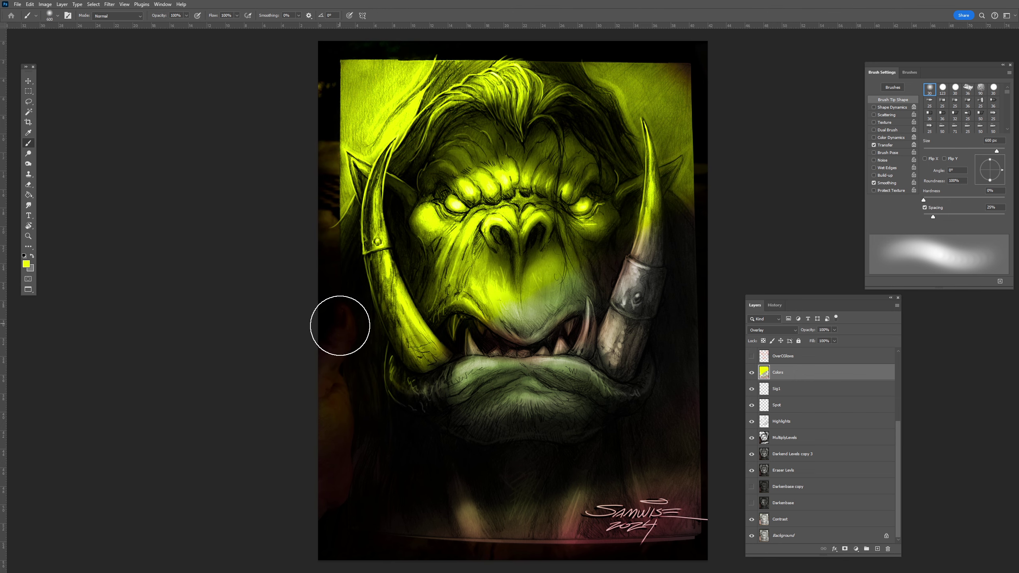
{"action": "key", "text": "ctrl+z"}
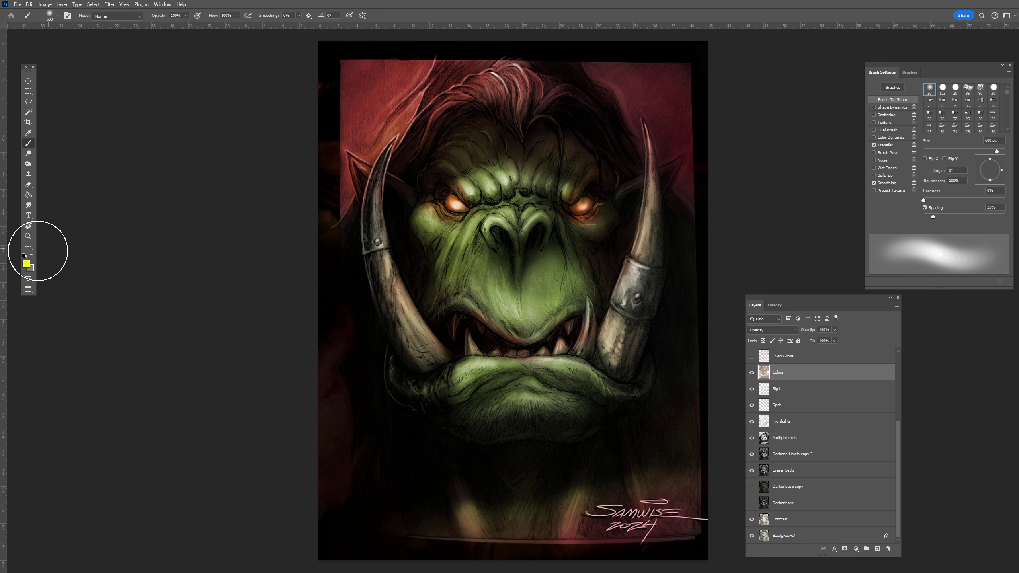
Step: Set the foreground colour to bright green #9cd84e, try painting it over the snout, cheek and brow on Colors, and undo it
{"action": "left_click", "coordinate": [27, 265]}
{"action": "left_click_drag", "start_coordinate": [723, 157], "coordinate": [726, 158]}
{"action": "left_click", "coordinate": [672, 96]}
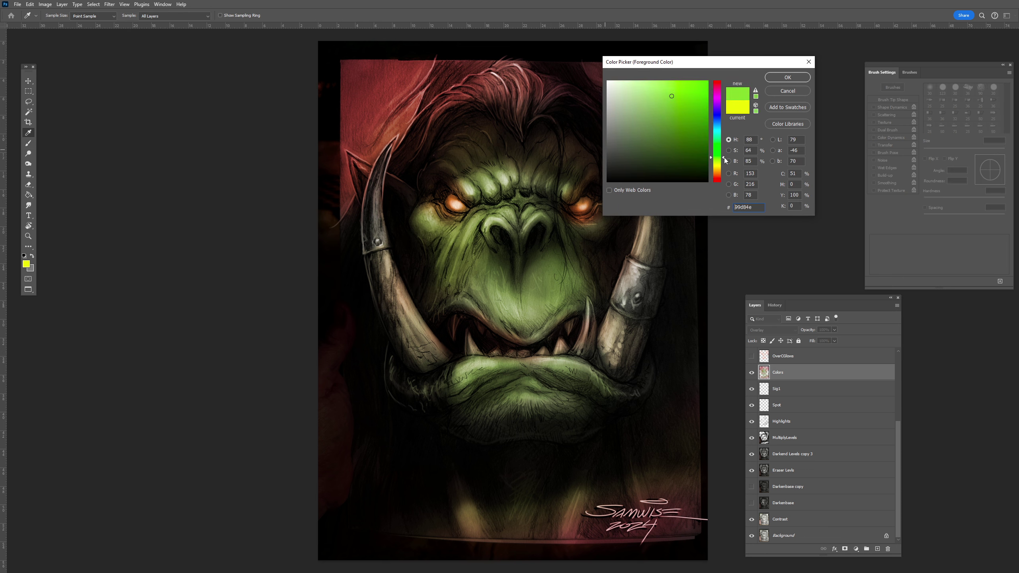
{"action": "left_click", "coordinate": [787, 77]}
{"action": "key", "text": "b"}
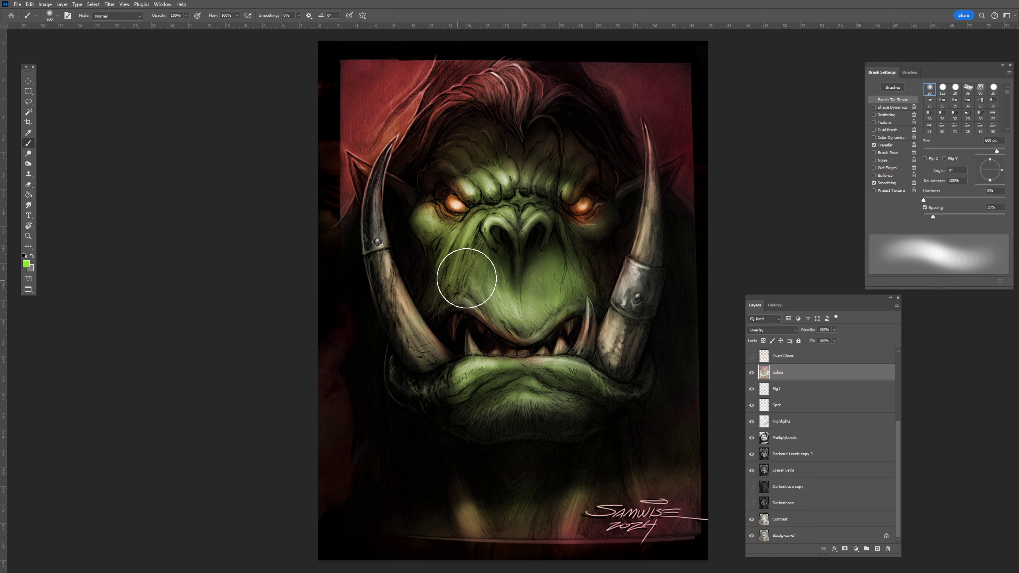
{"action": "left_click_drag", "start_coordinate": [481, 269], "coordinate": [447, 245]}
{"action": "key", "text": "ctrl+z"}
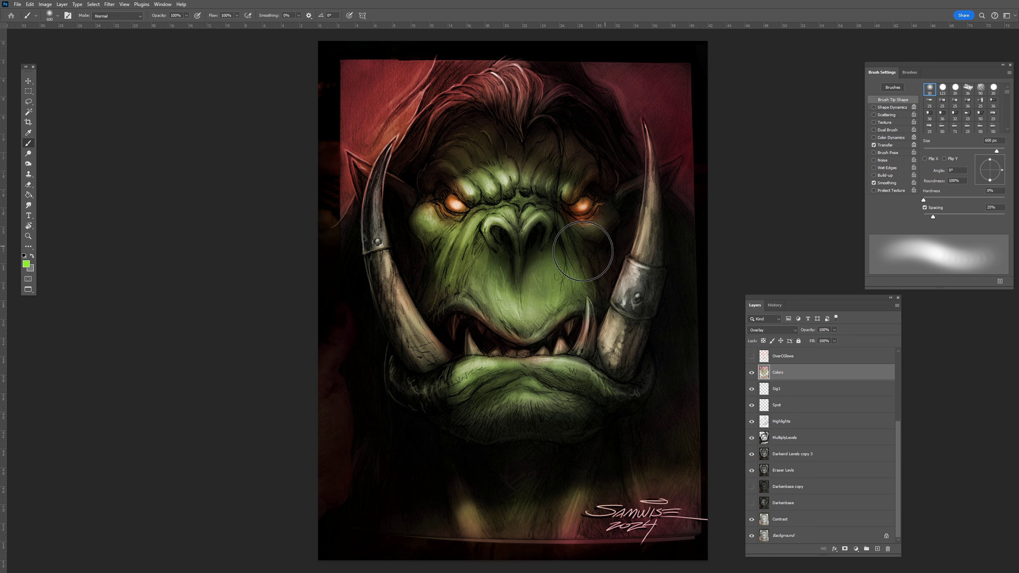
{"action": "key", "text": "ctrl+shift+z"}
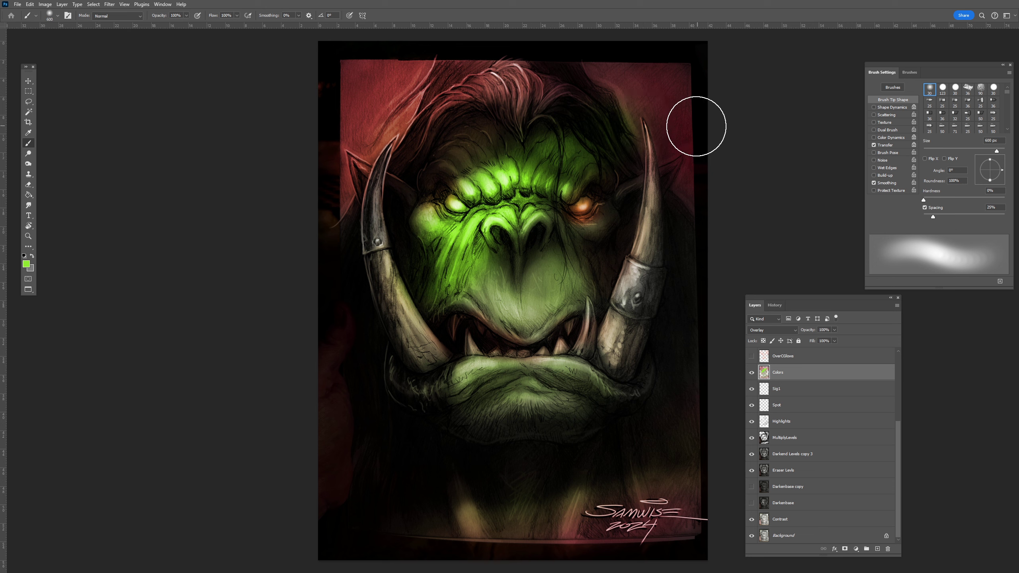
{"action": "key", "text": "ctrl+z"}
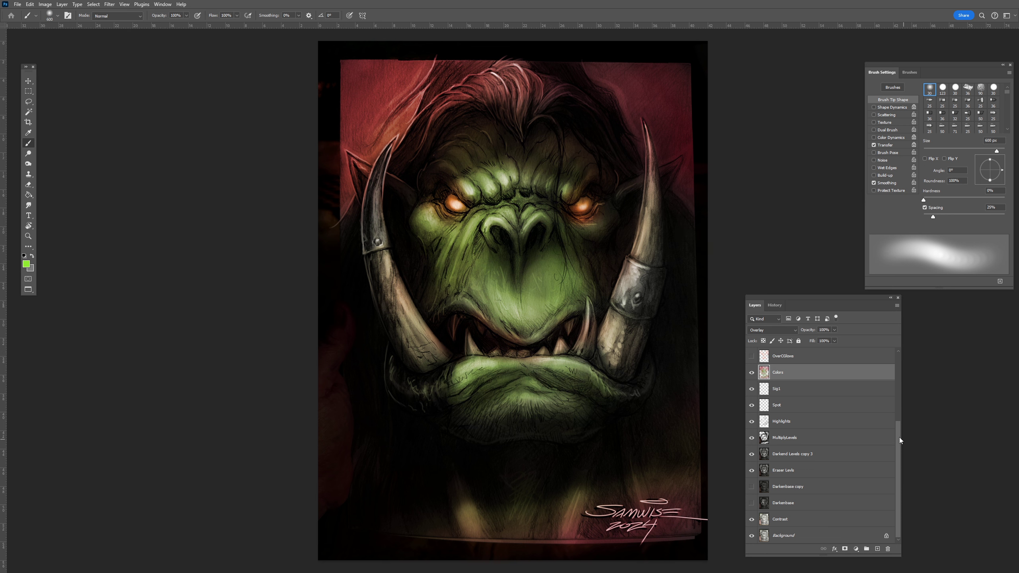
Step: Show and select the OverCGlows layer above Colors, and toggle it to compare the warm glow it adds
{"action": "left_click_drag", "start_coordinate": [900, 438], "coordinate": [905, 368]}
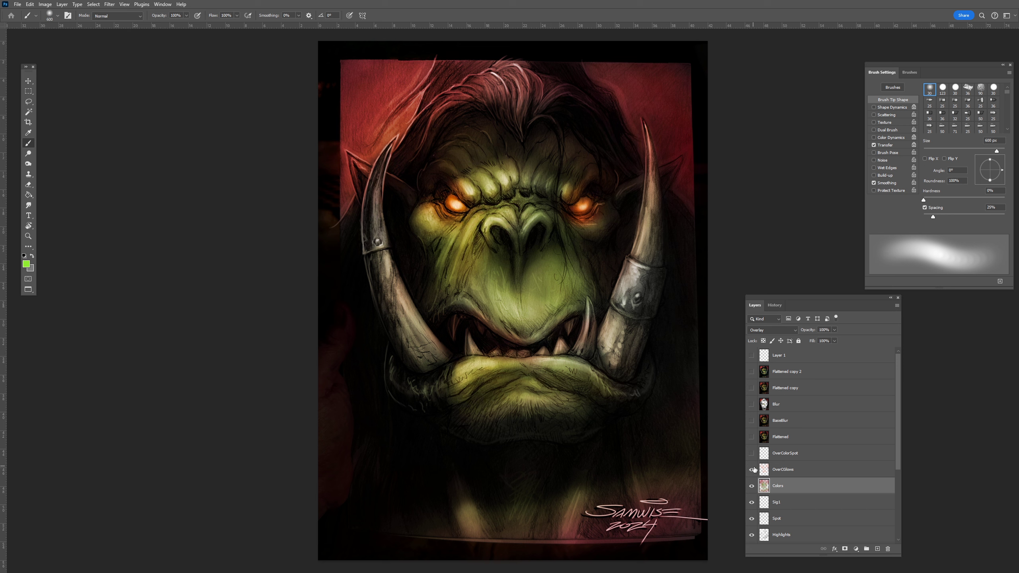
{"action": "left_click", "coordinate": [786, 470]}
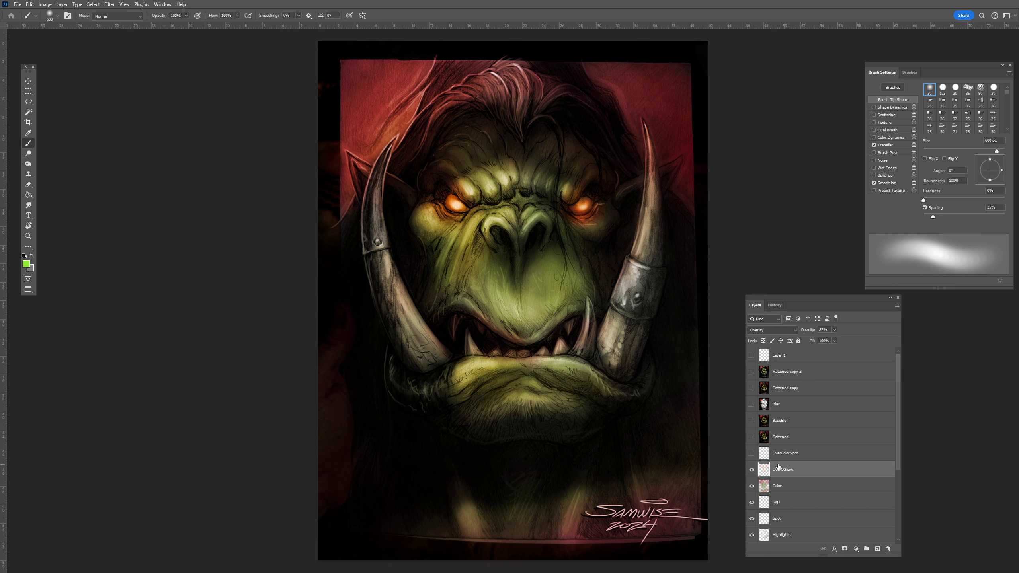
{"action": "left_click", "coordinate": [752, 470]}
{"action": "left_click", "coordinate": [752, 470]}
Step: Set the foreground colour to yellow, try glow strokes around the eye and snout on OverCGlows, and undo them
{"action": "left_click", "coordinate": [28, 267]}
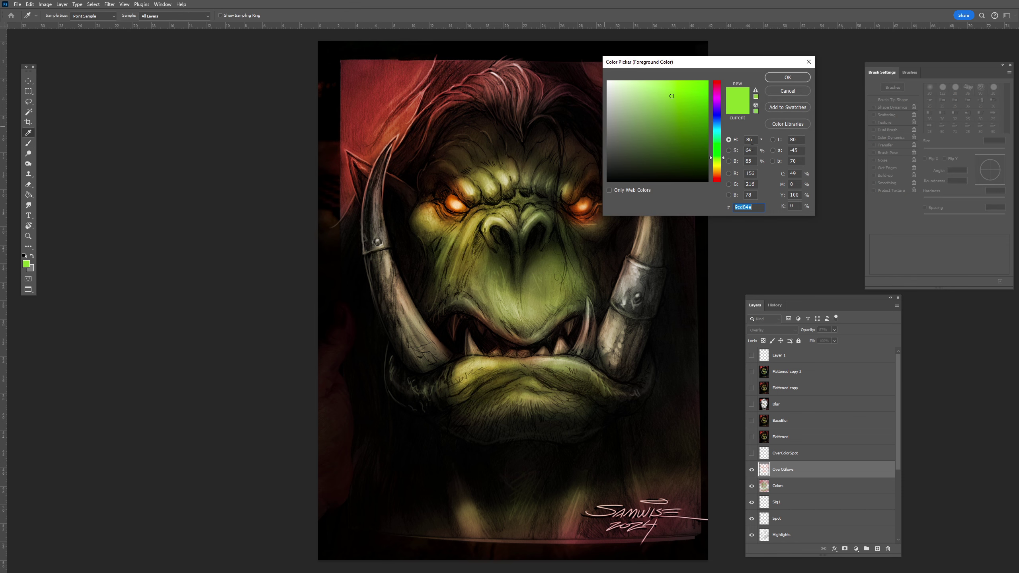
{"action": "left_click", "coordinate": [717, 172]}
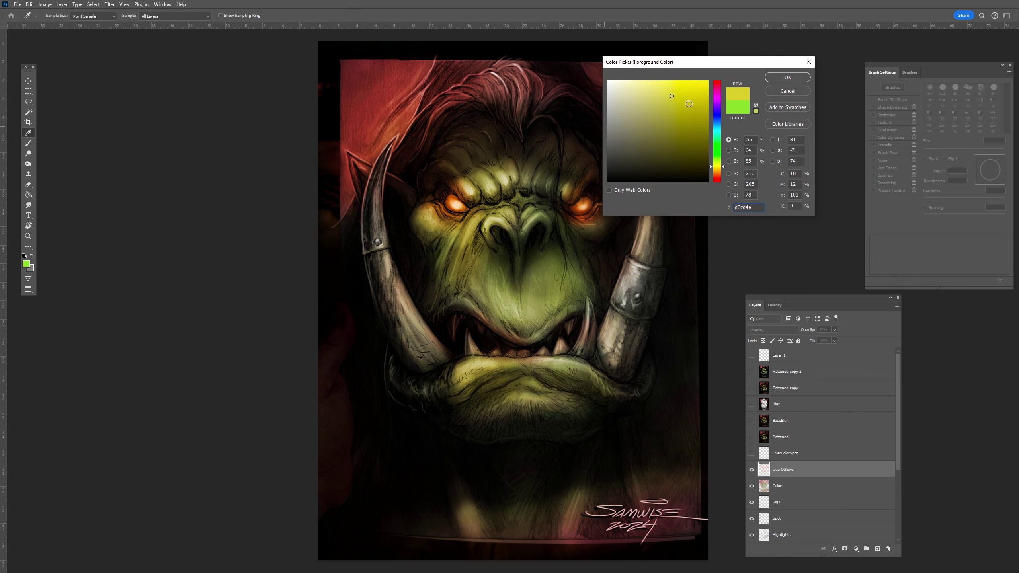
{"action": "left_click", "coordinate": [788, 78]}
{"action": "mouse_move", "coordinate": [450, 217]}
{"action": "left_mouse_down"}
{"action": "mouse_move", "coordinate": [478, 193]}
{"action": "mouse_move", "coordinate": [457, 198]}
{"action": "left_mouse_up"}
{"action": "key", "text": "ctrl+z"}
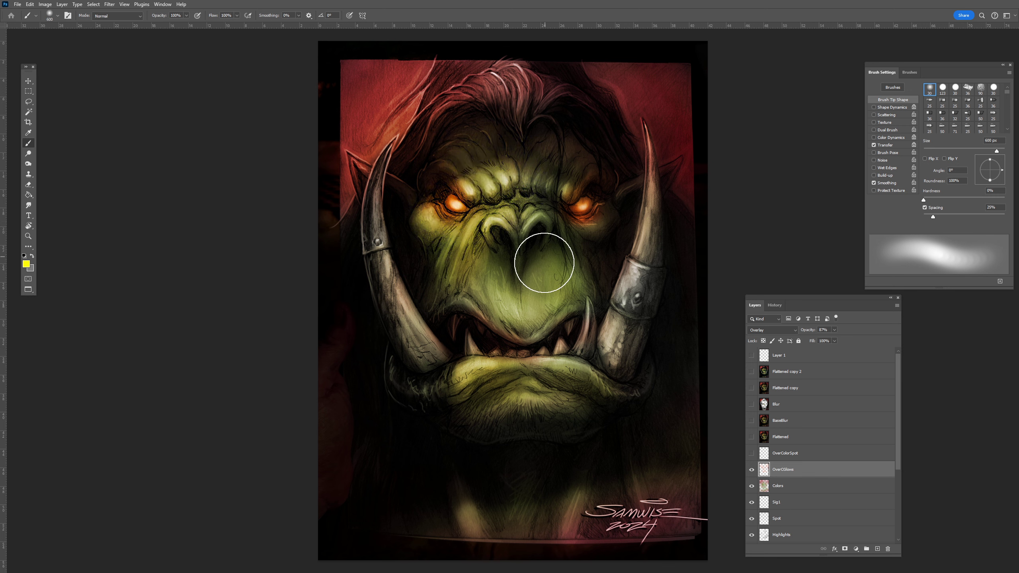
{"action": "left_click_drag", "start_coordinate": [568, 288], "coordinate": [511, 307]}
{"action": "key", "text": "ctrl+z"}
Step: Try brushing yellow glows over the red background on both sides of the head on OverCGlows, and undo them
{"action": "scroll", "coordinate": [511, 306], "scroll_direction": "up", "scroll_amount": 4}
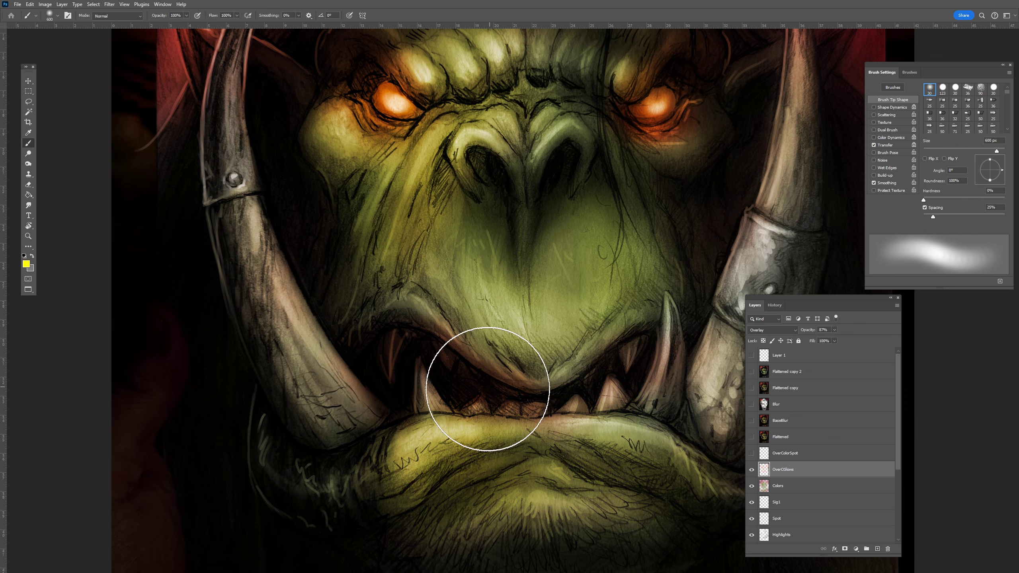
{"action": "scroll", "coordinate": [485, 375], "scroll_direction": "down", "scroll_amount": 4}
{"action": "mouse_move", "coordinate": [407, 67]}
{"action": "left_mouse_down"}
{"action": "mouse_move", "coordinate": [368, 128]}
{"action": "mouse_move", "coordinate": [421, 60]}
{"action": "mouse_move", "coordinate": [320, 192]}
{"action": "mouse_move", "coordinate": [387, 94]}
{"action": "mouse_move", "coordinate": [318, 126]}
{"action": "left_mouse_up"}
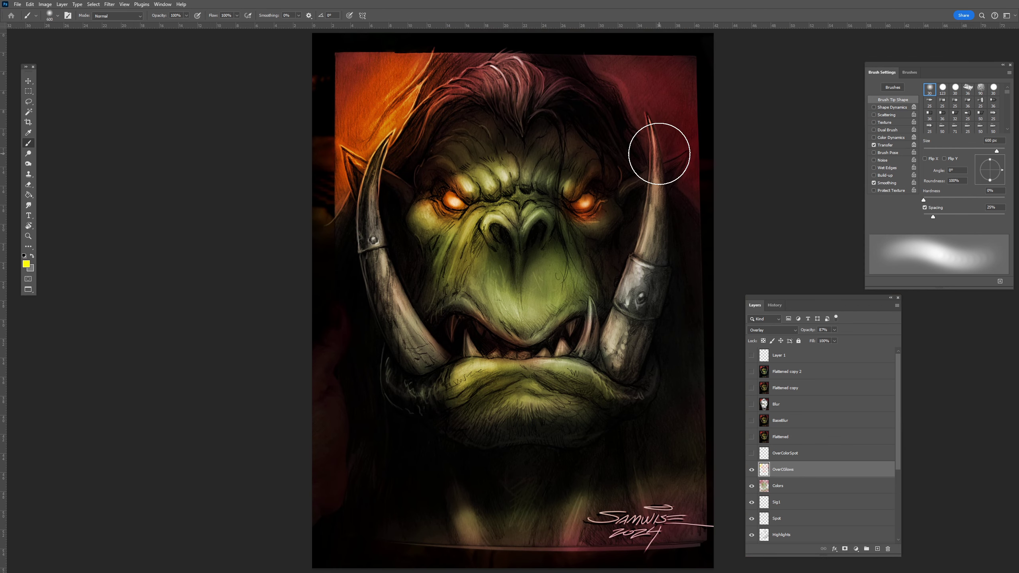
{"action": "key", "text": "ctrl+z"}
{"action": "mouse_move", "coordinate": [640, 103]}
{"action": "left_mouse_down"}
{"action": "mouse_move", "coordinate": [474, 104]}
{"action": "mouse_move", "coordinate": [664, 95]}
{"action": "mouse_move", "coordinate": [600, 70]}
{"action": "mouse_move", "coordinate": [629, 90]}
{"action": "mouse_move", "coordinate": [680, 168]}
{"action": "mouse_move", "coordinate": [653, 121]}
{"action": "mouse_move", "coordinate": [578, 51]}
{"action": "mouse_move", "coordinate": [447, 73]}
{"action": "mouse_move", "coordinate": [346, 164]}
{"action": "left_mouse_up"}
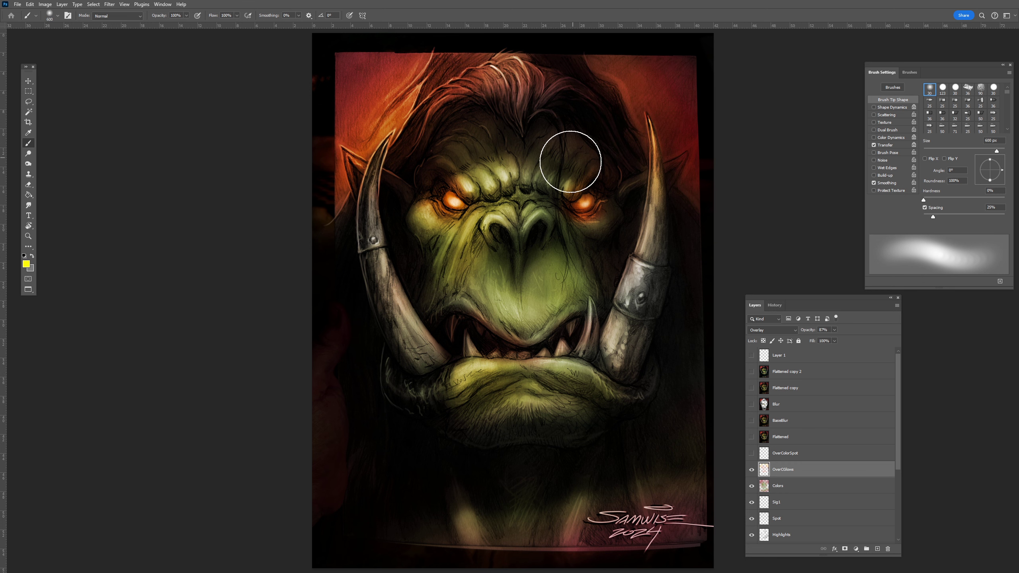
{"action": "key", "text": "ctrl+z"}
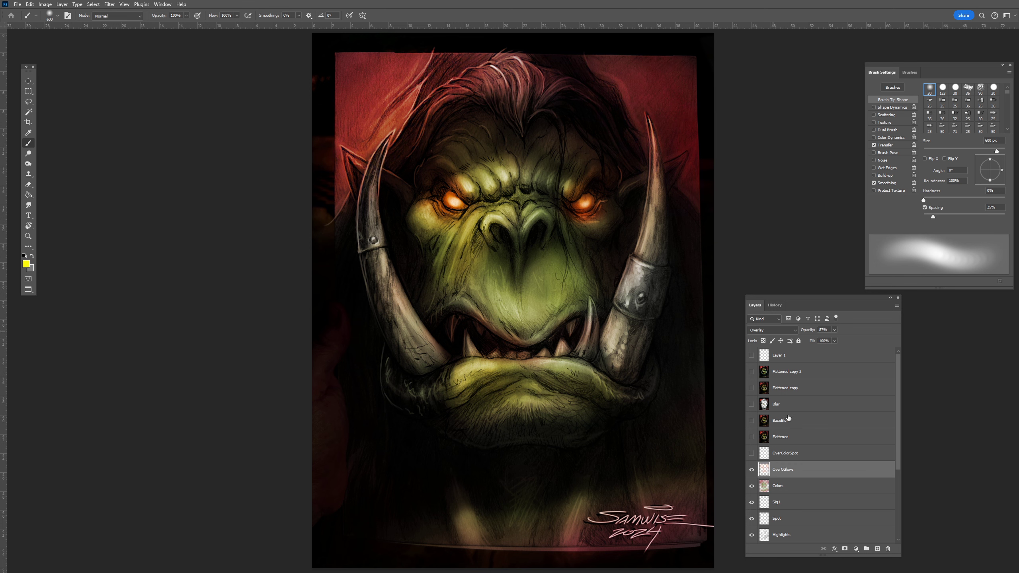
Step: Select and show the prepared highlight detail layer directly above OverCGlows, toggling it to compare its effect
{"action": "left_click", "coordinate": [805, 451]}
{"action": "left_click", "coordinate": [752, 453]}
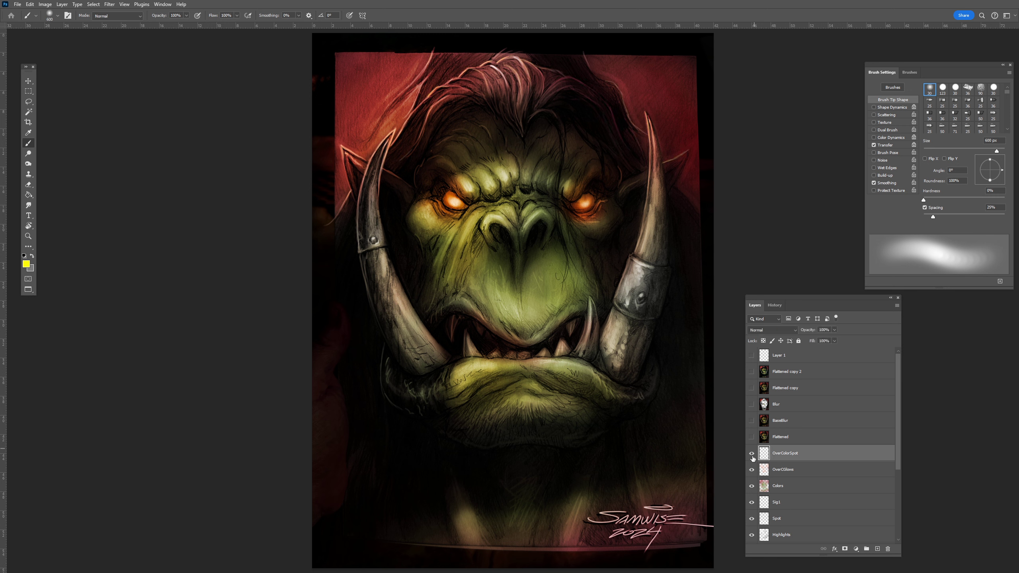
{"action": "left_click", "coordinate": [752, 454]}
{"action": "left_click", "coordinate": [753, 453]}
{"action": "left_click", "coordinate": [752, 454]}
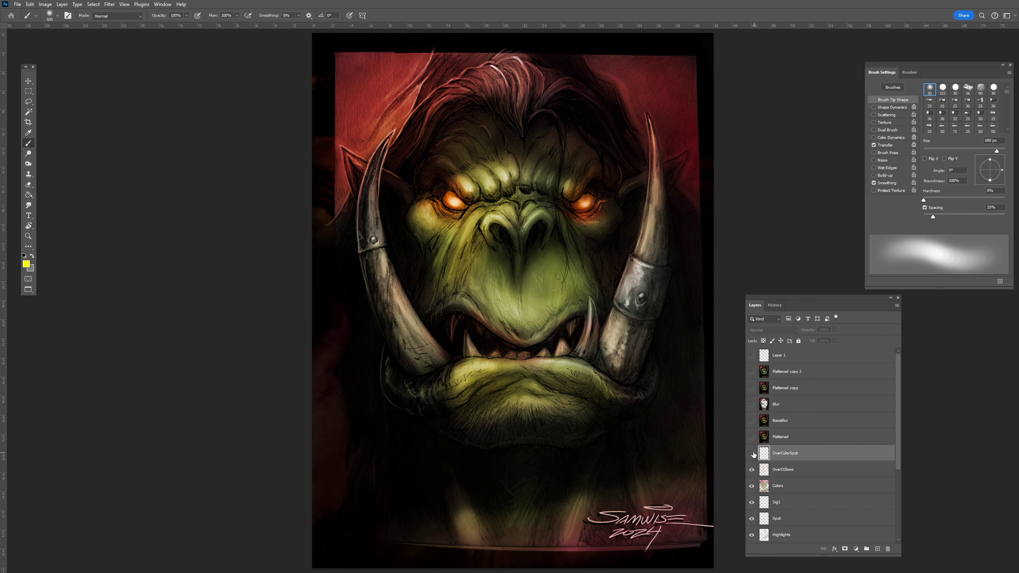
{"action": "left_click", "coordinate": [752, 453]}
Step: Examine the hair, ears and tusks up close while toggling the highlight detail layer above OverCGlows
{"action": "scroll", "coordinate": [485, 190], "scroll_direction": "up", "scroll_amount": 3}
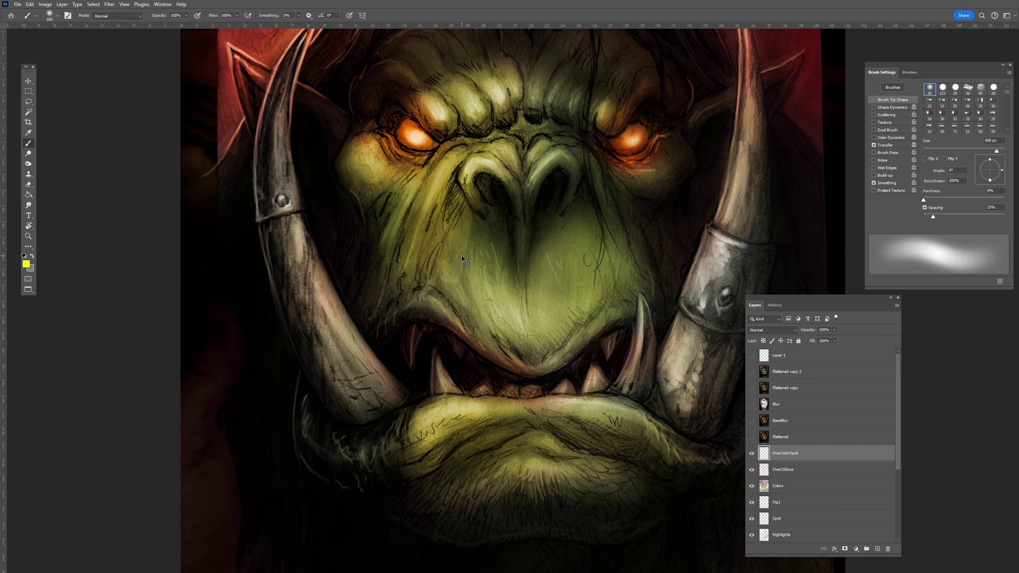
{"action": "scroll", "coordinate": [486, 190], "scroll_direction": "up", "scroll_amount": 5}
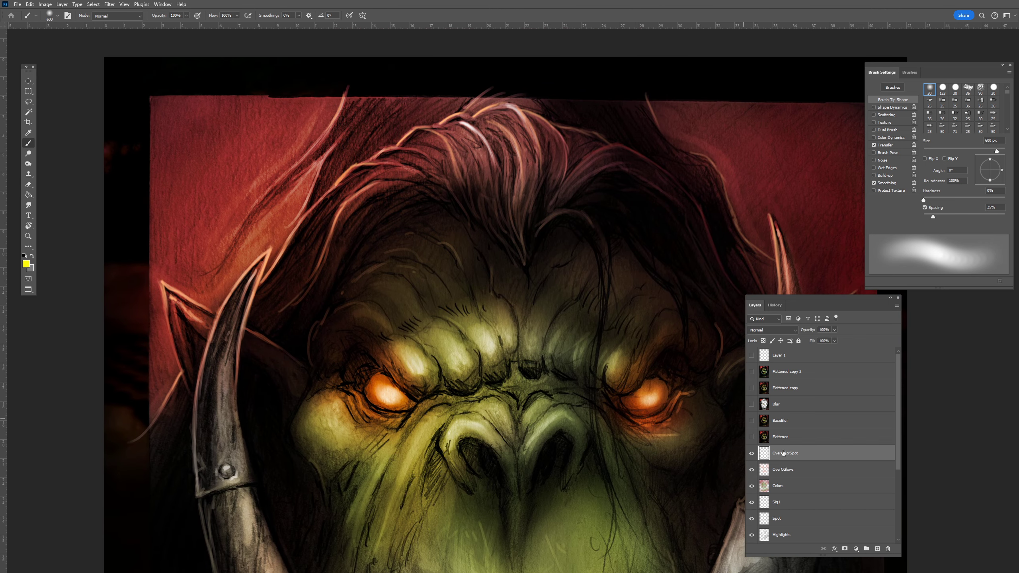
{"action": "left_click", "coordinate": [752, 453]}
{"action": "left_click", "coordinate": [752, 454]}
{"action": "key", "text": "ctrl+0"}
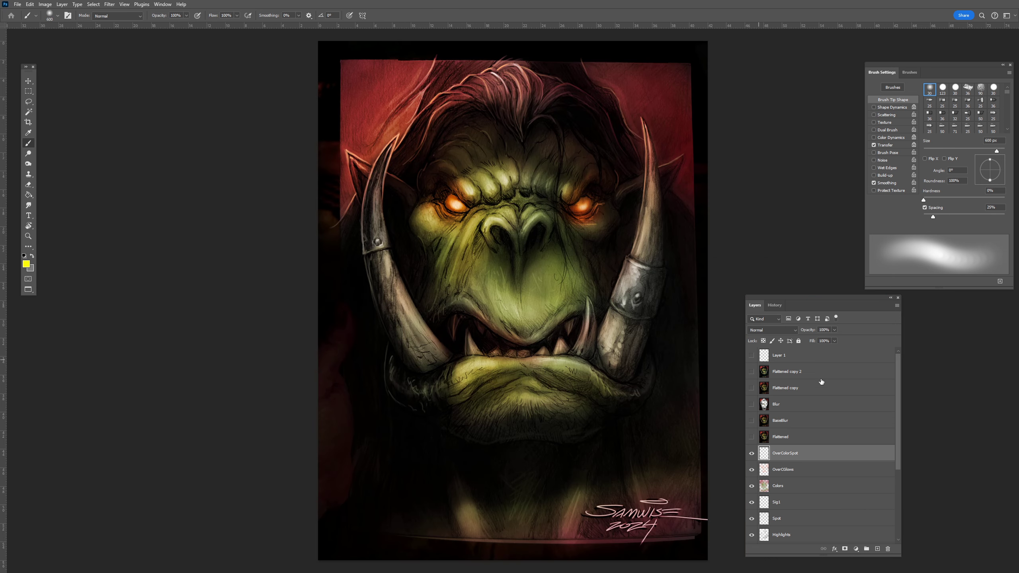
Step: Show the Flattened layer above OverColorSpot, comparing it with the layered version, and select it
{"action": "left_click", "coordinate": [752, 437]}
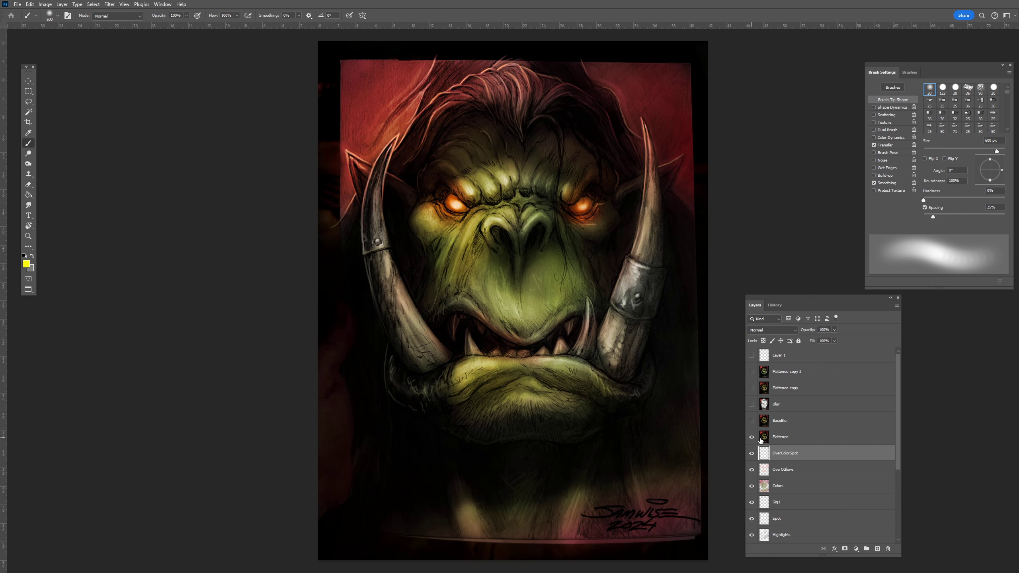
{"action": "left_click", "coordinate": [752, 437]}
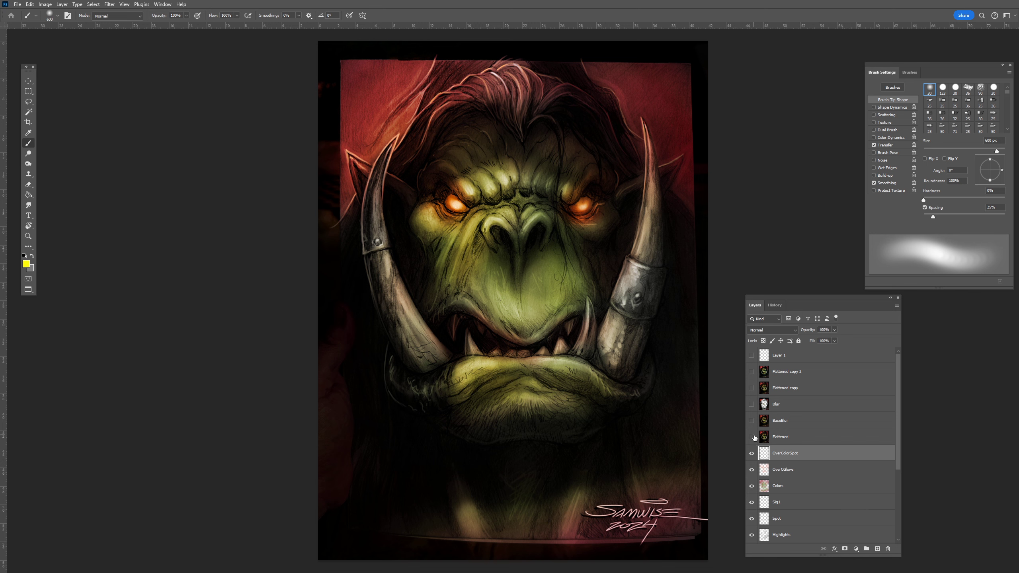
{"action": "left_click", "coordinate": [752, 438]}
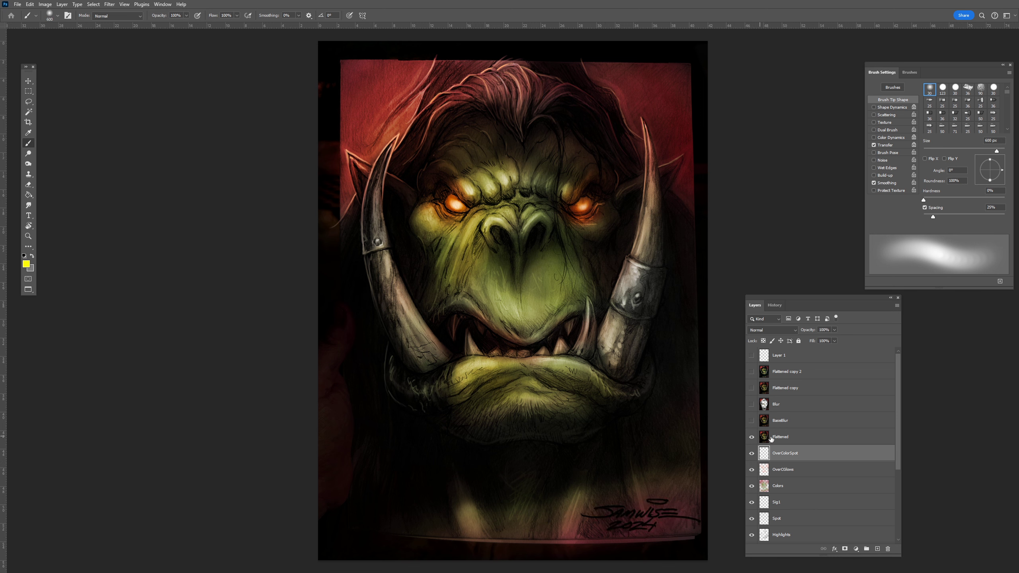
{"action": "left_click", "coordinate": [790, 440]}
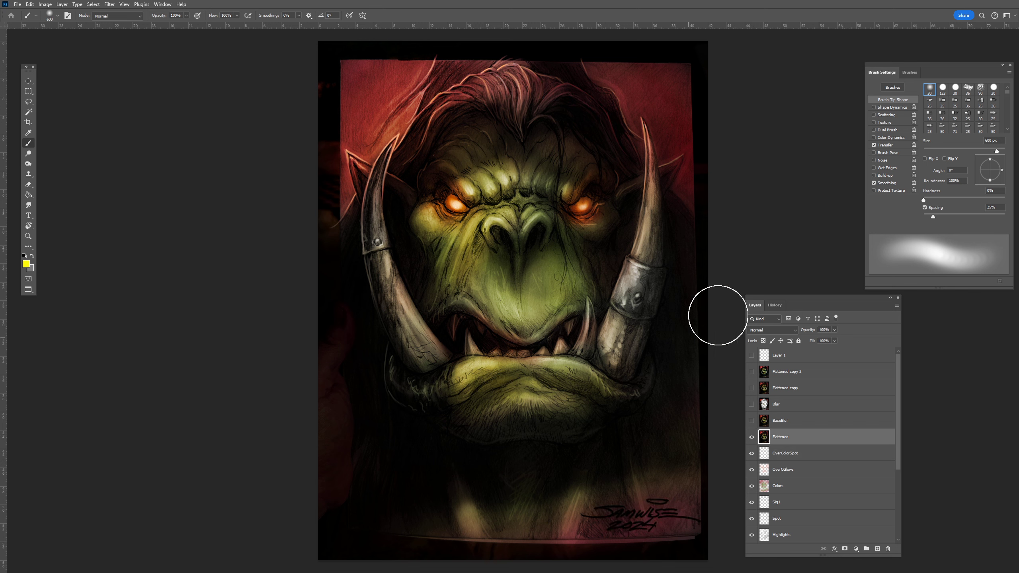
Step: Toggle the BaseBlur layer on and off to compare the blurred painting with the sharp Flattened layer, leaving it hidden
{"action": "left_click", "coordinate": [751, 421]}
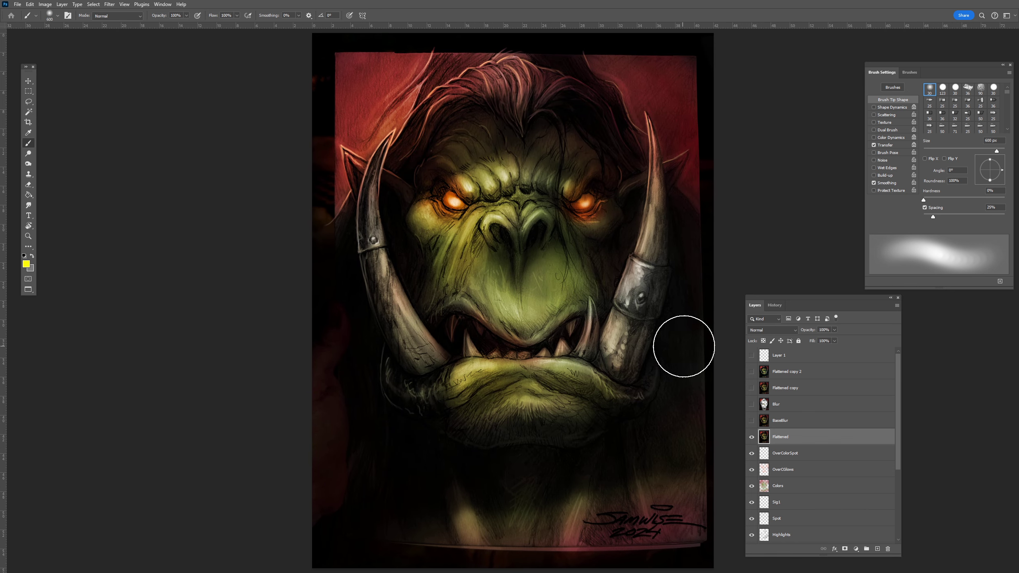
{"action": "key", "text": "ctrl+plus"}
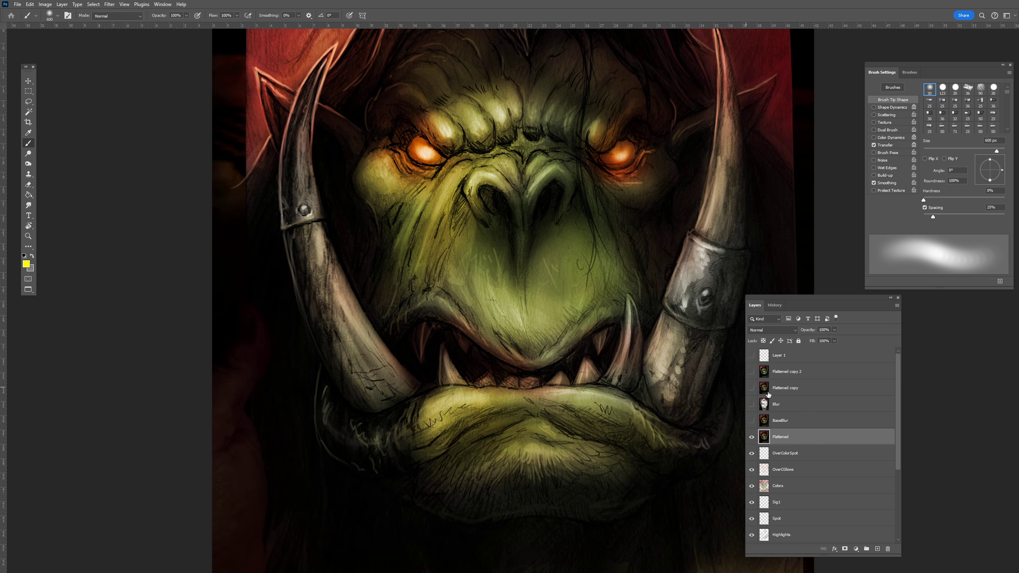
{"action": "left_click", "coordinate": [752, 421]}
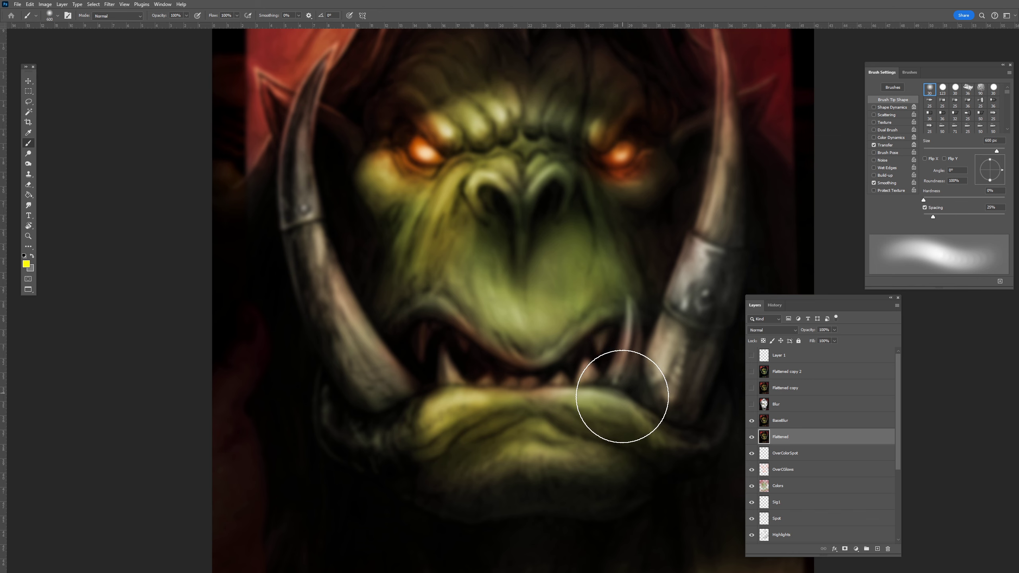
{"action": "key", "text": "ctrl+minus"}
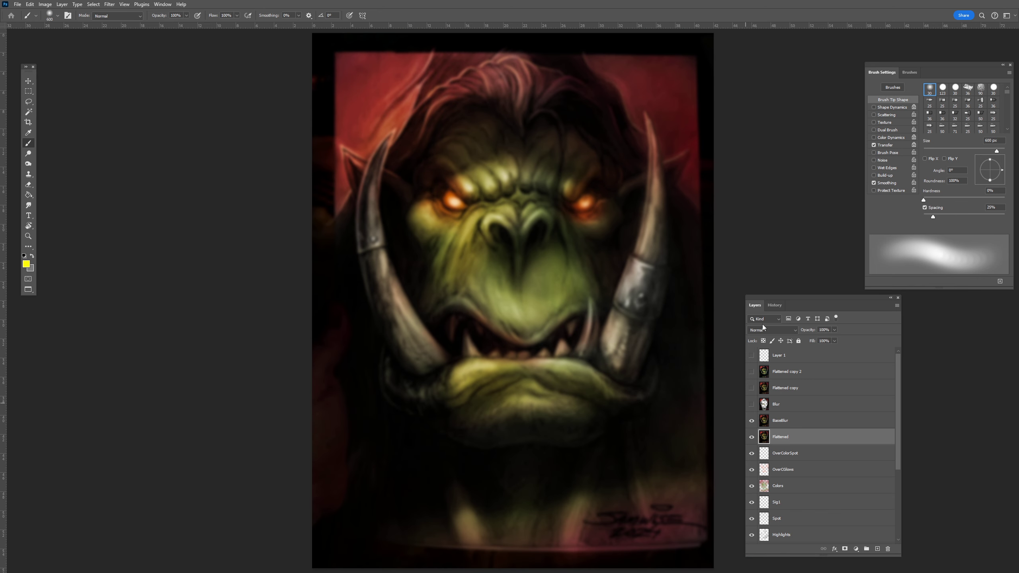
{"action": "left_click", "coordinate": [753, 421]}
{"action": "left_click", "coordinate": [752, 421]}
{"action": "left_click", "coordinate": [752, 421]}
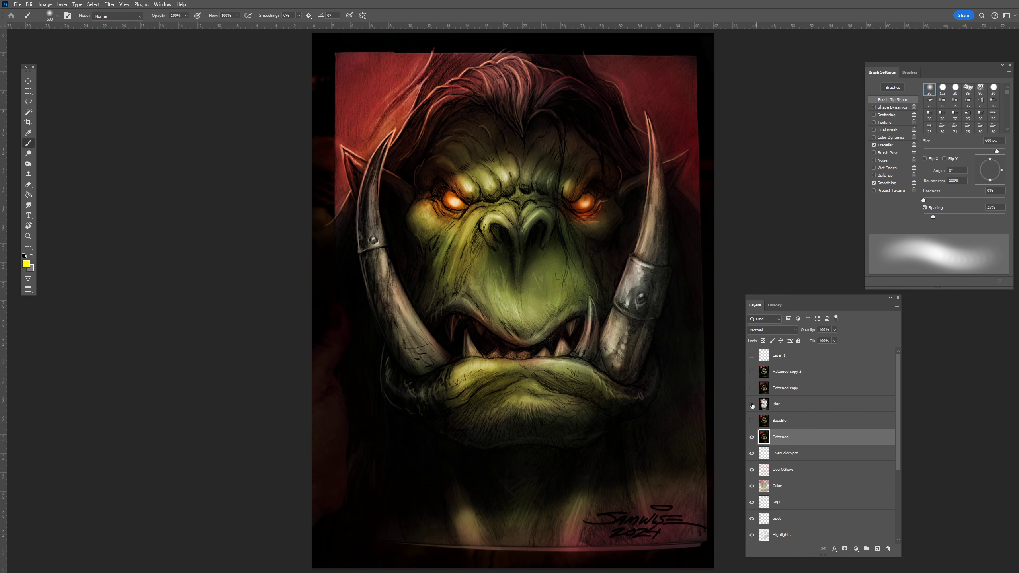
Step: Show and select the Blur layer, and switch to the Eraser with a 150 px size
{"action": "left_click", "coordinate": [752, 404]}
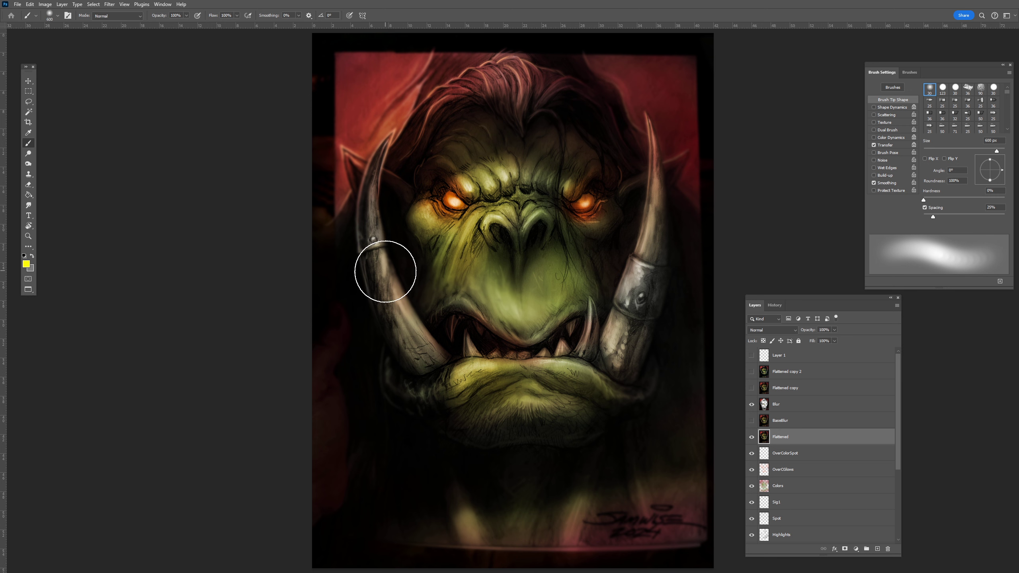
{"action": "key", "text": "e"}
{"action": "left_click_drag", "start_coordinate": [392, 292], "coordinate": [387, 256]}
{"action": "key", "text": "bracketleft"}
{"action": "key", "text": "bracketleft"}
{"action": "key", "text": "bracketleft"}
{"action": "key", "text": "bracketleft"}
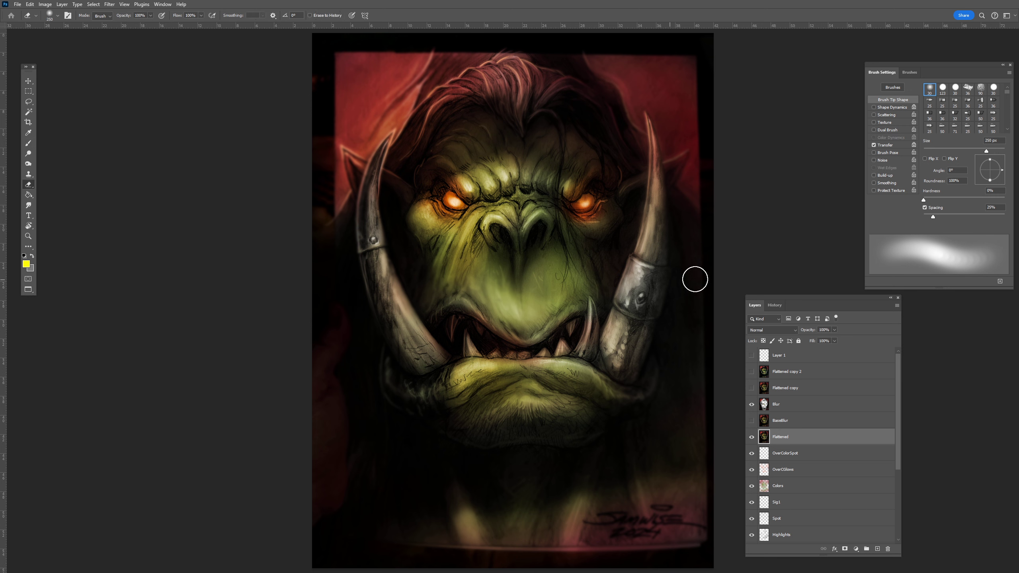
{"action": "left_click", "coordinate": [794, 405]}
{"action": "key", "text": "bracketleft"}
{"action": "key", "text": "bracketleft"}
{"action": "key", "text": "bracketleft"}
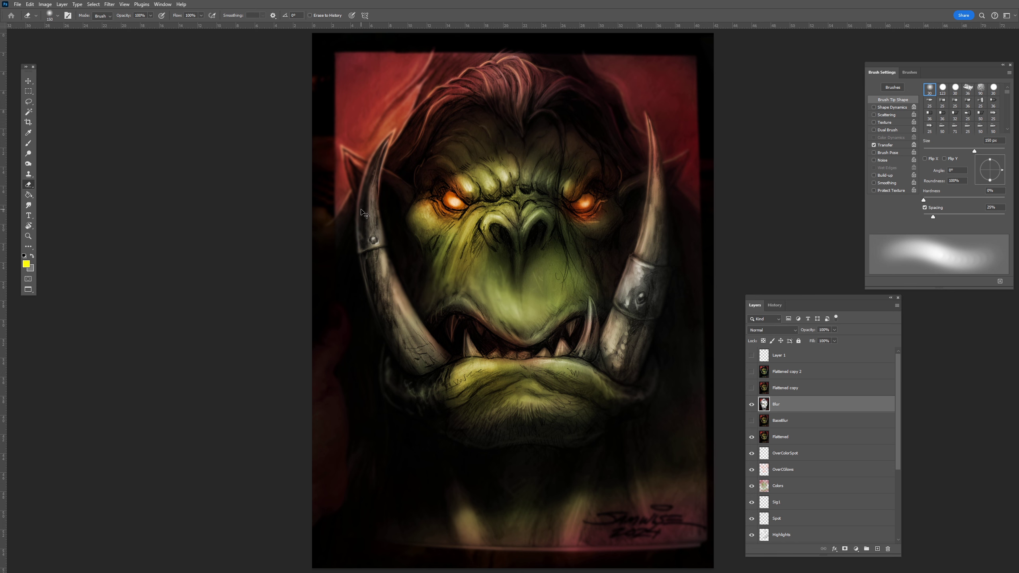
Step: Erase the Blur layer over both tusks, including the metal cap, to bring back their sharp pencil detail
{"action": "scroll", "coordinate": [364, 213], "scroll_direction": "up", "scroll_amount": 3}
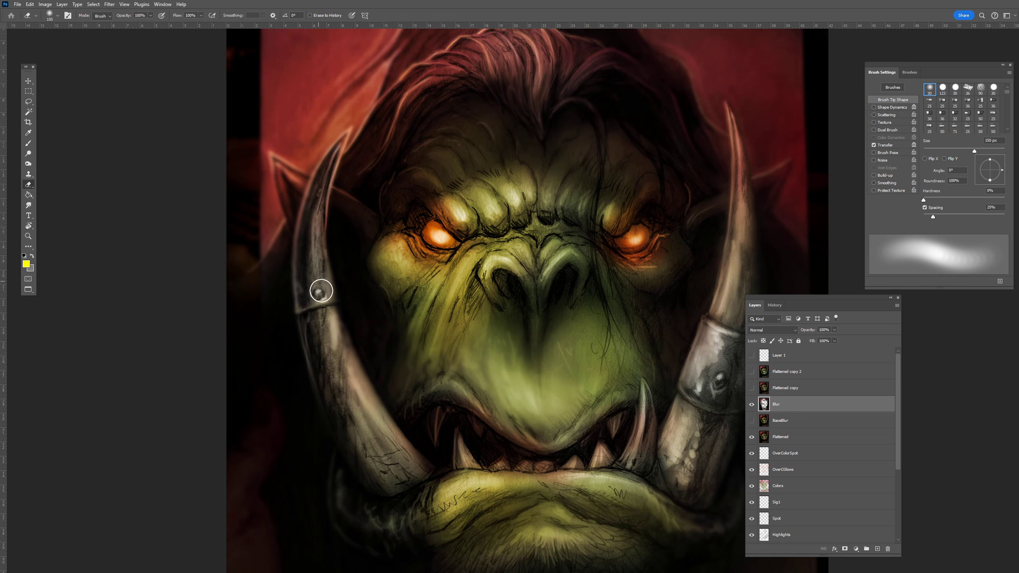
{"action": "mouse_move", "coordinate": [321, 290]}
{"action": "left_mouse_down"}
{"action": "mouse_move", "coordinate": [326, 171]}
{"action": "mouse_move", "coordinate": [330, 344]}
{"action": "mouse_move", "coordinate": [325, 228]}
{"action": "mouse_move", "coordinate": [348, 365]}
{"action": "mouse_move", "coordinate": [320, 212]}
{"action": "mouse_move", "coordinate": [340, 372]}
{"action": "mouse_move", "coordinate": [320, 229]}
{"action": "mouse_move", "coordinate": [345, 133]}
{"action": "mouse_move", "coordinate": [316, 246]}
{"action": "mouse_move", "coordinate": [353, 132]}
{"action": "mouse_move", "coordinate": [314, 243]}
{"action": "mouse_move", "coordinate": [313, 203]}
{"action": "mouse_move", "coordinate": [325, 348]}
{"action": "mouse_move", "coordinate": [324, 267]}
{"action": "left_mouse_up"}
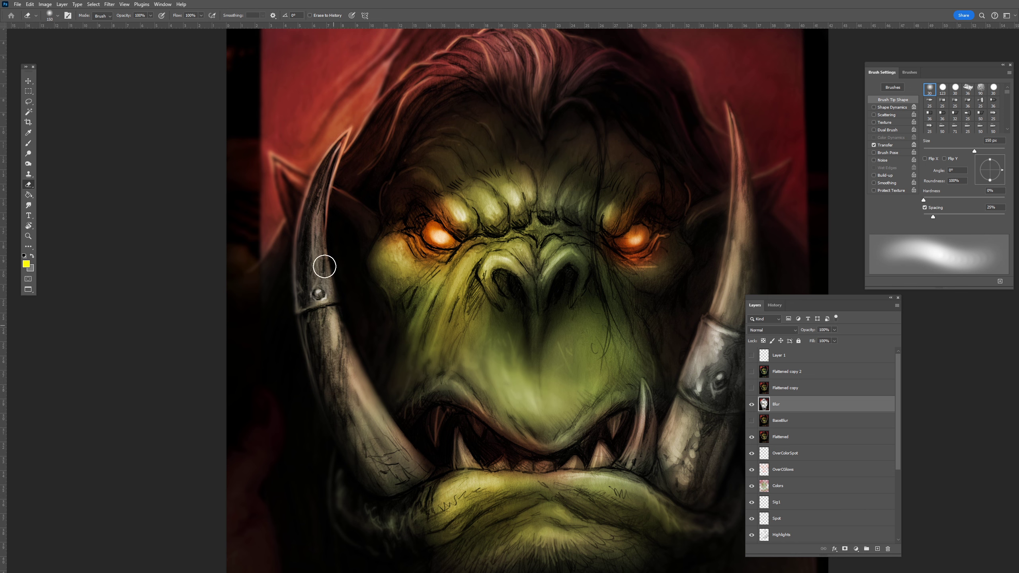
{"action": "scroll", "coordinate": [526, 201], "scroll_direction": "right", "scroll_amount": 3}
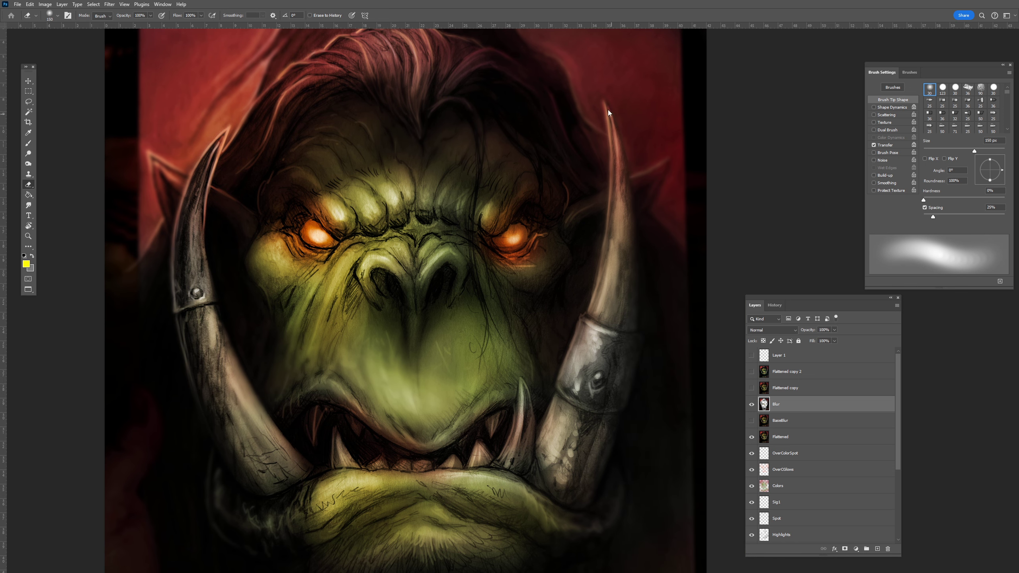
{"action": "mouse_move", "coordinate": [608, 113]}
{"action": "left_mouse_down"}
{"action": "mouse_move", "coordinate": [612, 230]}
{"action": "mouse_move", "coordinate": [569, 386]}
{"action": "mouse_move", "coordinate": [591, 368]}
{"action": "mouse_move", "coordinate": [612, 173]}
{"action": "mouse_move", "coordinate": [630, 279]}
{"action": "left_mouse_up"}
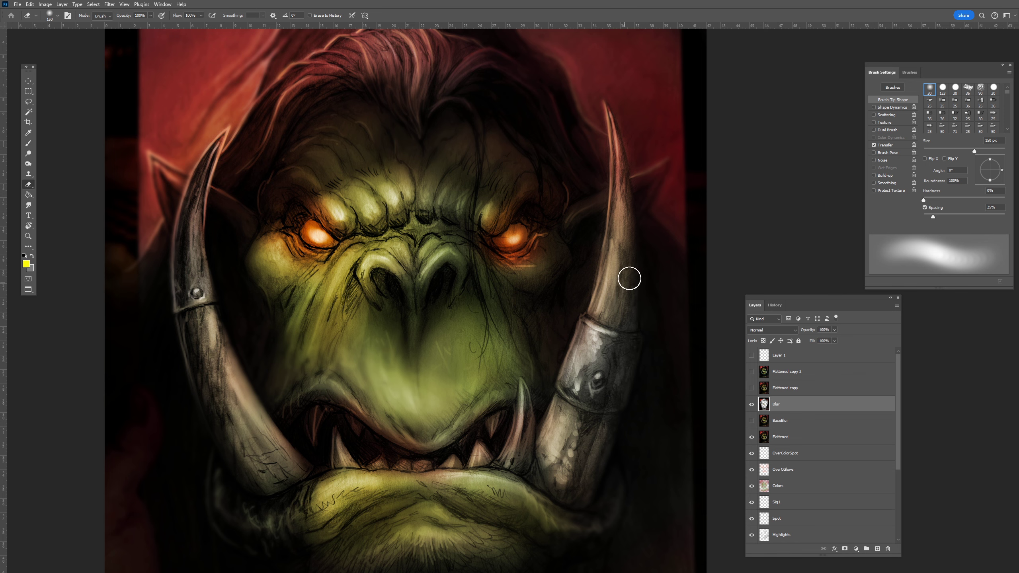
{"action": "mouse_move", "coordinate": [200, 330]}
{"action": "left_mouse_down"}
{"action": "mouse_move", "coordinate": [214, 326]}
{"action": "mouse_move", "coordinate": [205, 399]}
{"action": "left_mouse_up"}
Step: Toggle the Blur layer to compare the softened hair, ears and background with the sharp version, leaving it visible
{"action": "key", "text": "ctrl+minus"}
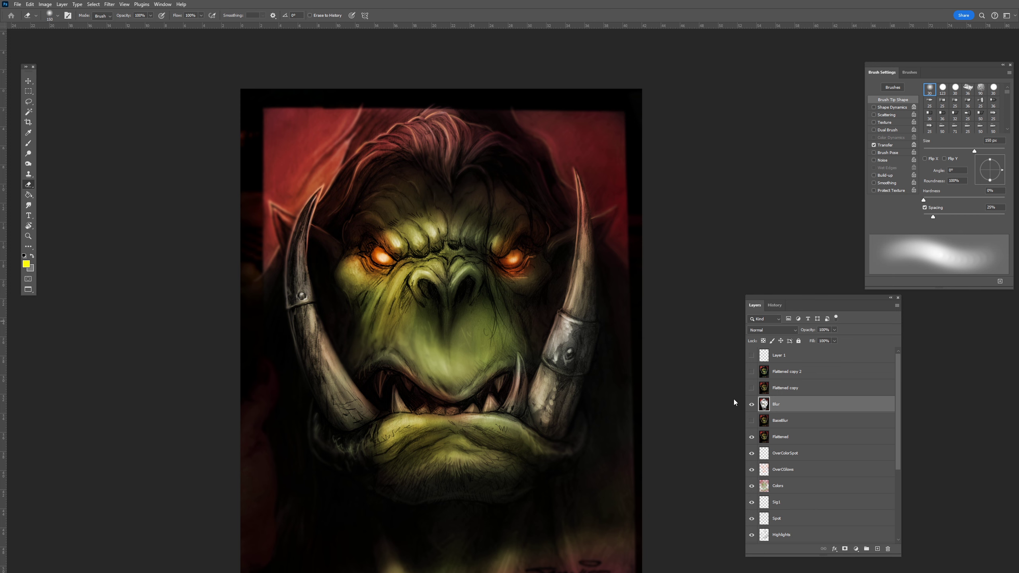
{"action": "left_click", "coordinate": [752, 404]}
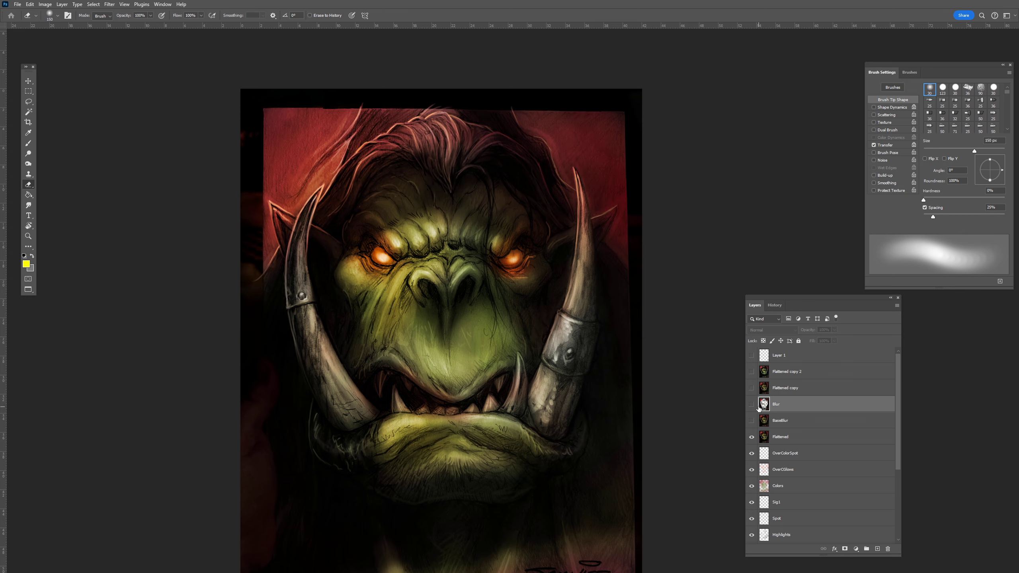
{"action": "left_click", "coordinate": [752, 404]}
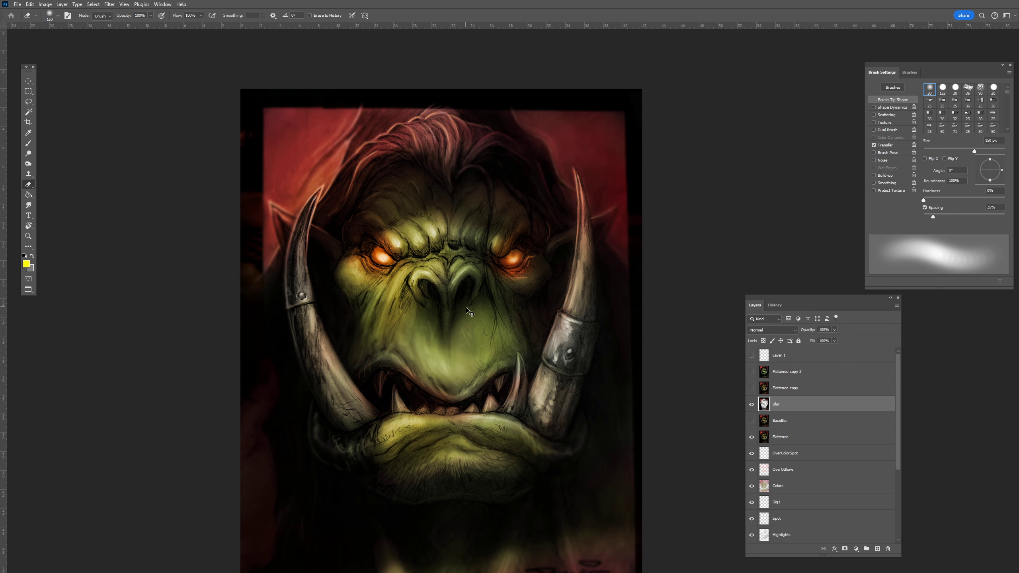
{"action": "scroll", "coordinate": [467, 311], "scroll_direction": "up", "scroll_amount": 1}
{"action": "scroll", "coordinate": [496, 405], "scroll_direction": "up", "scroll_amount": 3}
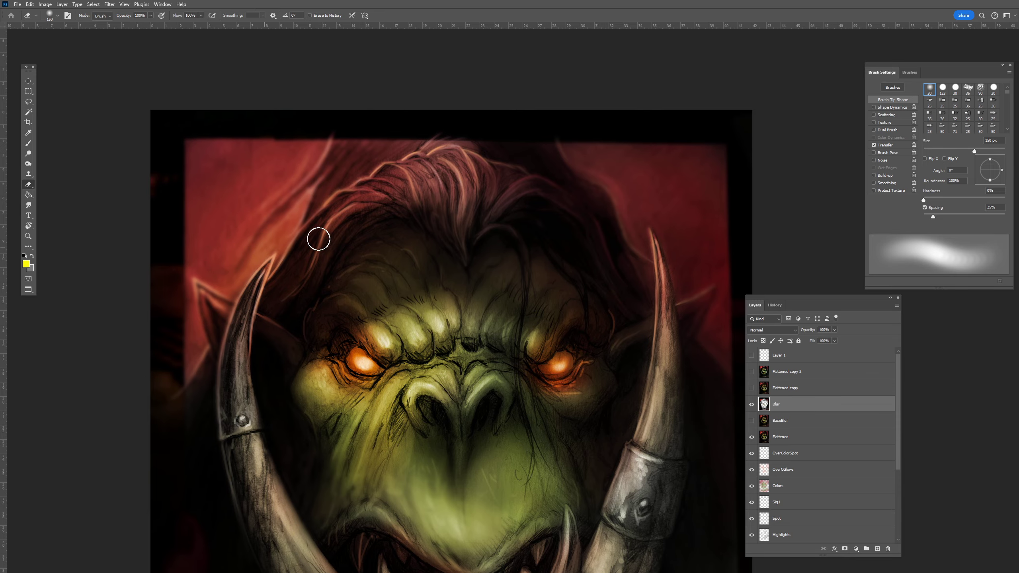
{"action": "left_click", "coordinate": [752, 404]}
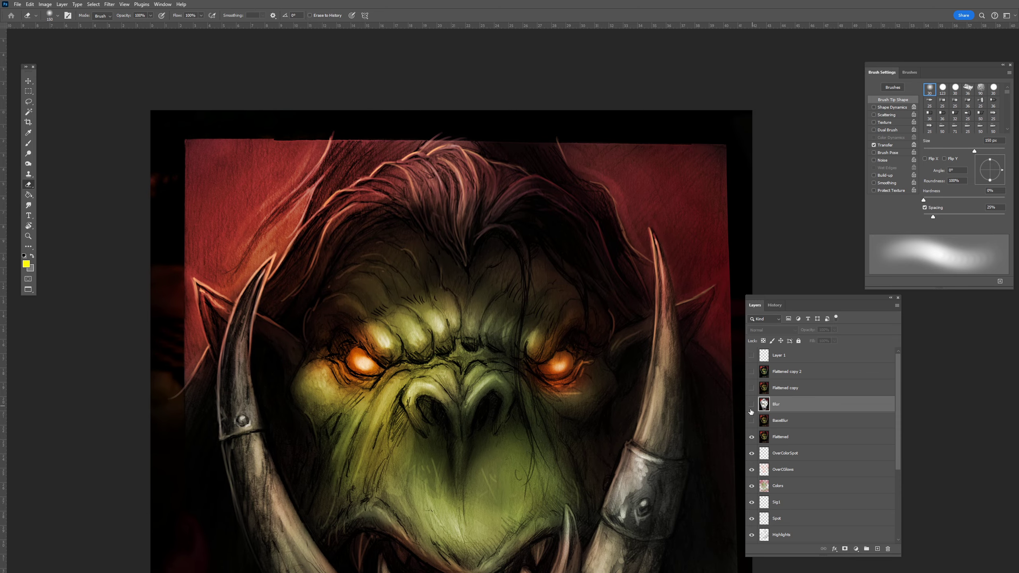
{"action": "left_click", "coordinate": [752, 405]}
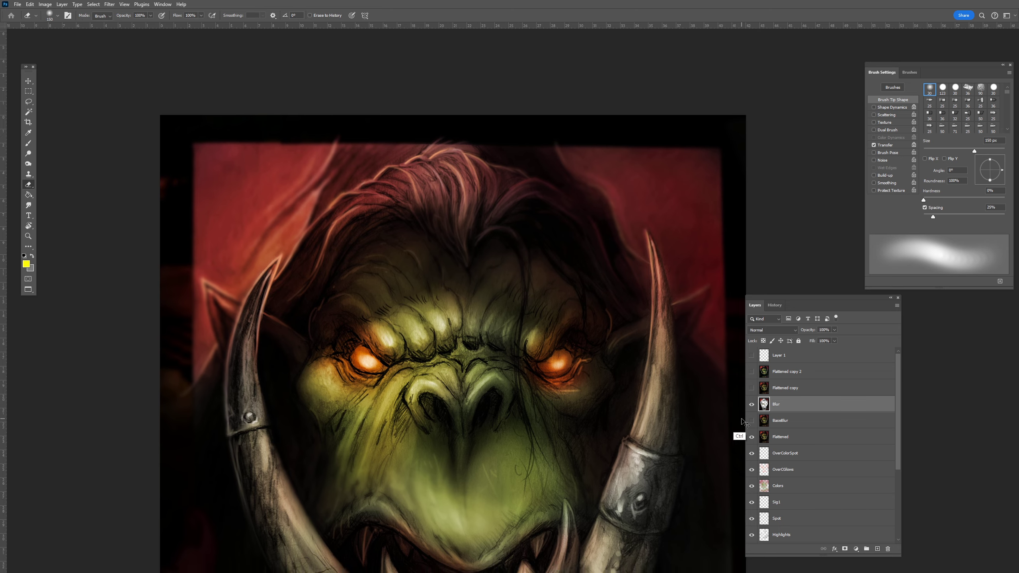
{"action": "key", "text": "ctrl+minus"}
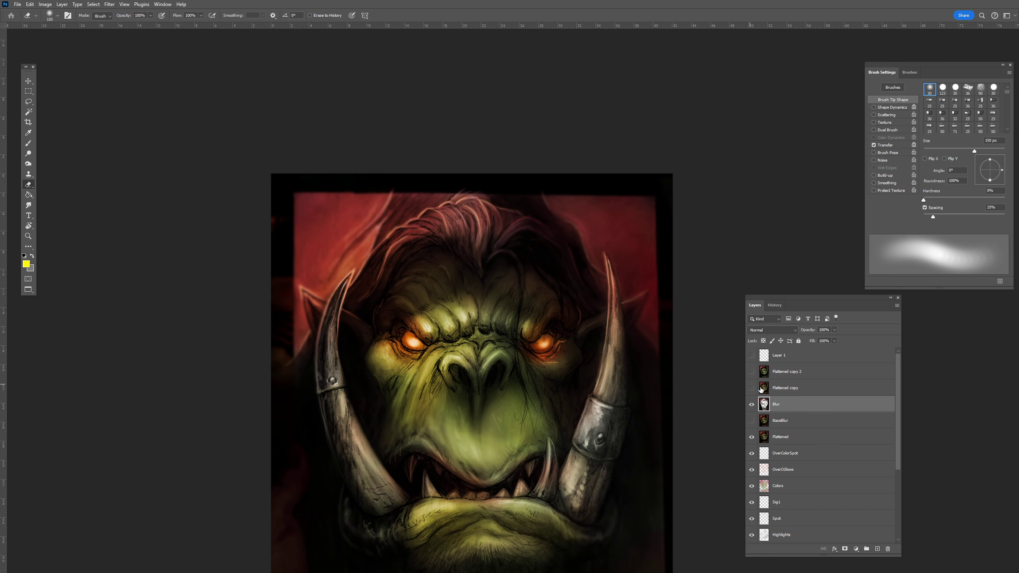
{"action": "left_click_drag", "start_coordinate": [595, 458], "coordinate": [551, 346]}
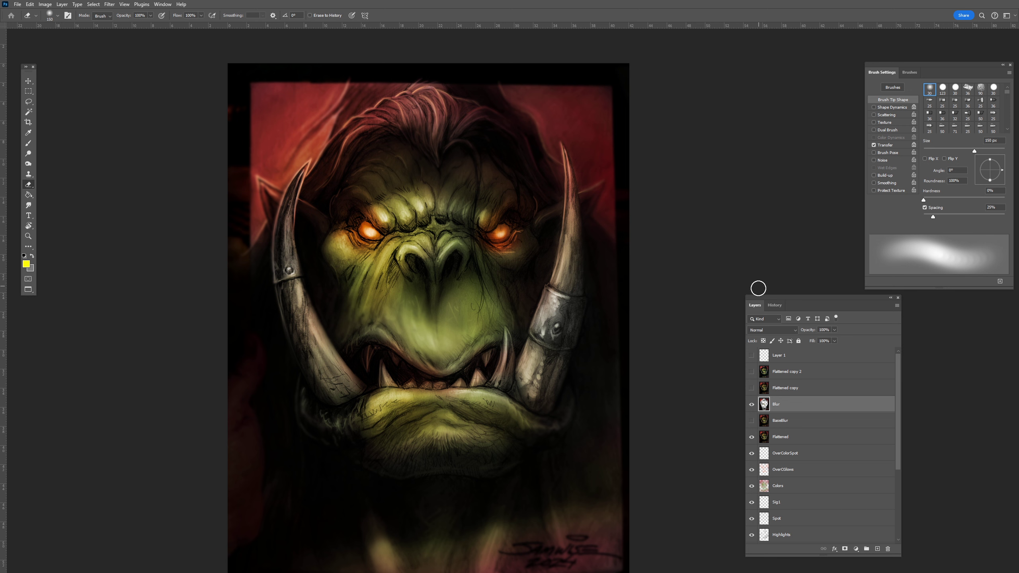
Step: Preview the Flattened copy and Flattened copy 2 layers one after the other, leaving both hidden
{"action": "left_click", "coordinate": [753, 389]}
{"action": "left_click", "coordinate": [753, 388]}
{"action": "left_click", "coordinate": [752, 372]}
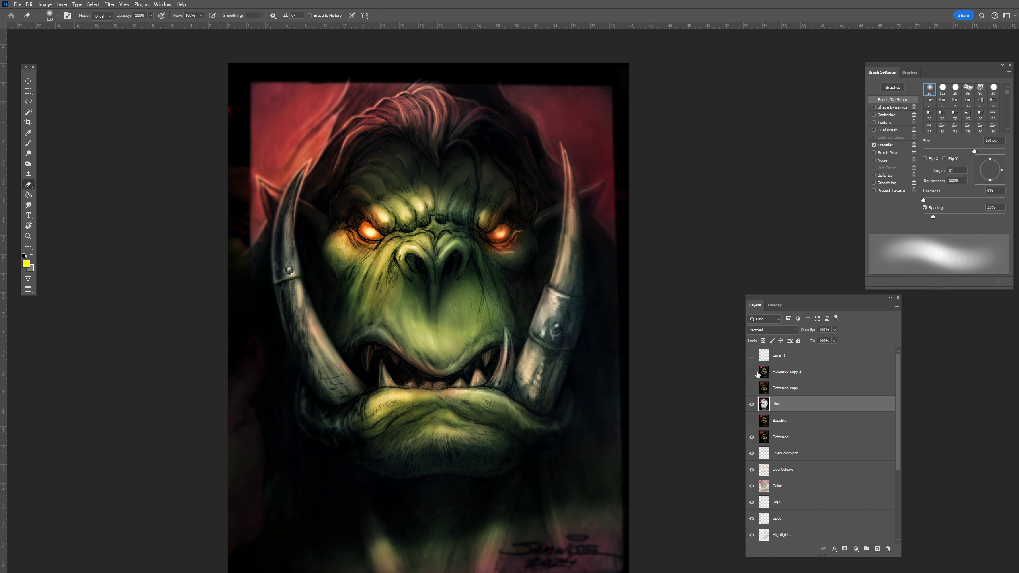
{"action": "left_click", "coordinate": [753, 372]}
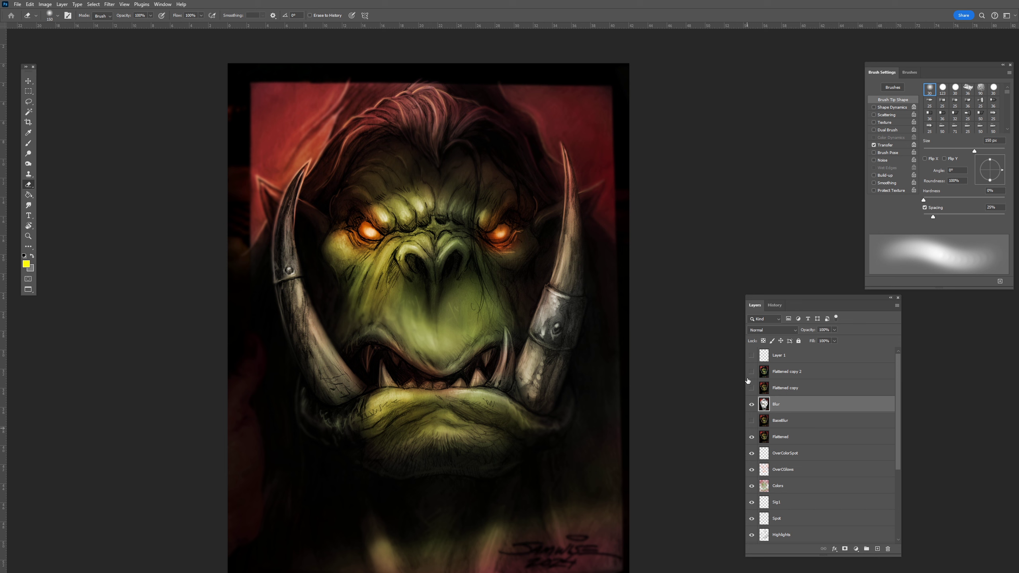
Step: Merge the Blur layer with Flattened, placing the merged Flattened layer between Flattened copy 2 and Flattened copy
{"action": "left_click", "coordinate": [788, 374]}
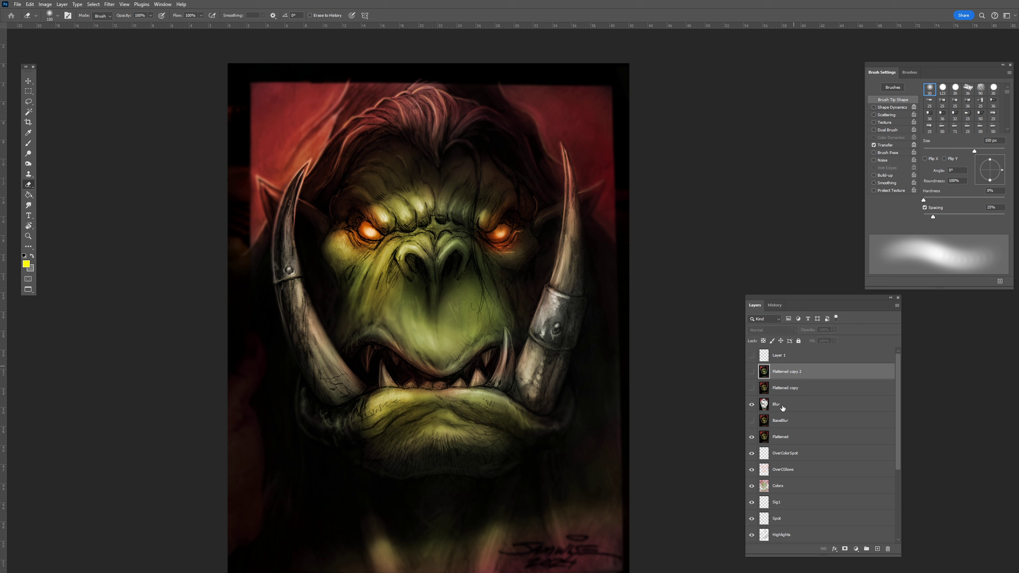
{"action": "left_click_drag", "start_coordinate": [785, 408], "coordinate": [783, 383]}
{"action": "key", "text": "ctrl+e"}
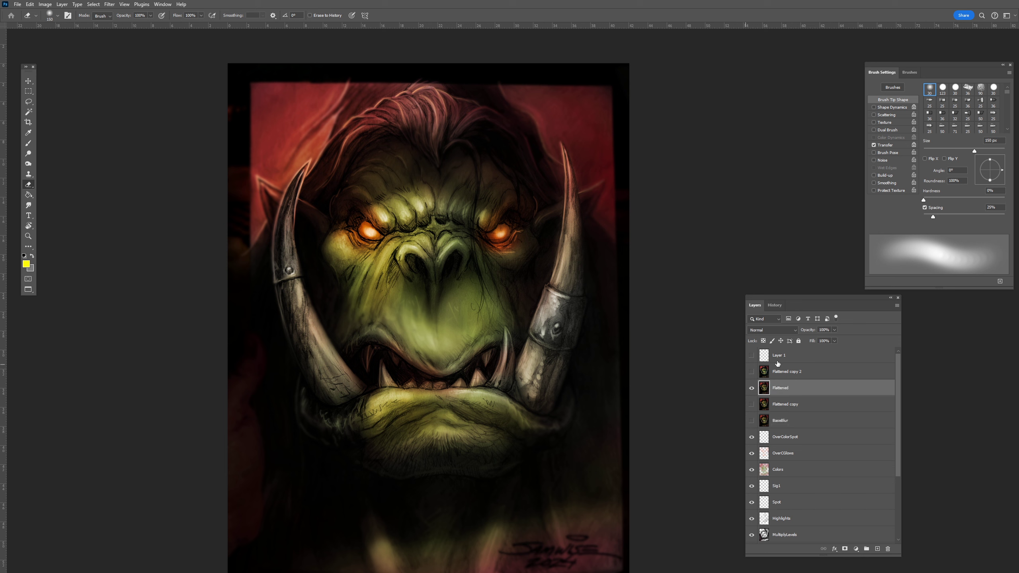
Step: Toggle Flattened copy 2 to compare its colour grading with the merged Flattened layer, leave it hidden and reselect Flattened
{"action": "left_click", "coordinate": [754, 373]}
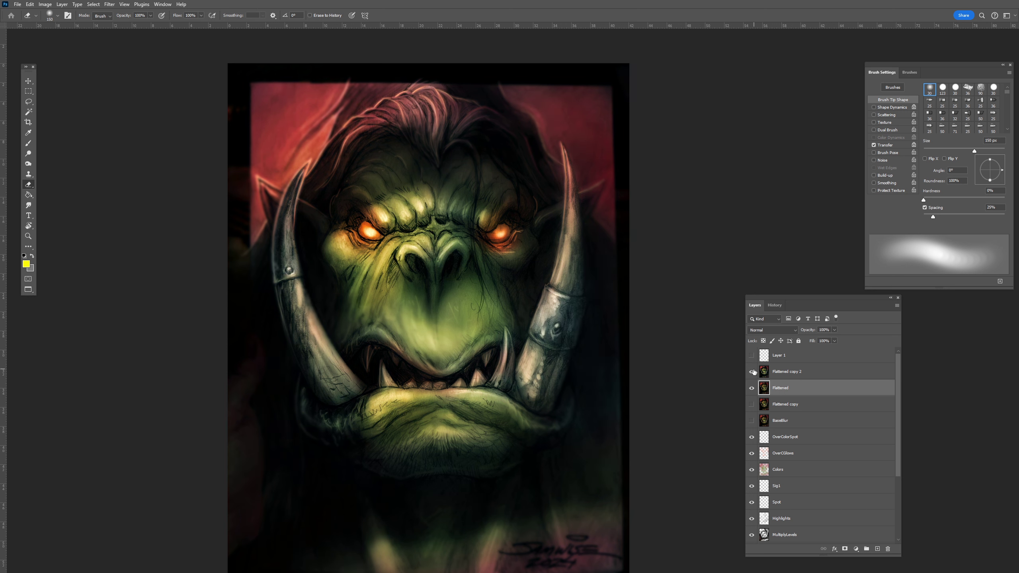
{"action": "left_click", "coordinate": [754, 371]}
{"action": "left_click", "coordinate": [754, 372]}
{"action": "left_click", "coordinate": [754, 371]}
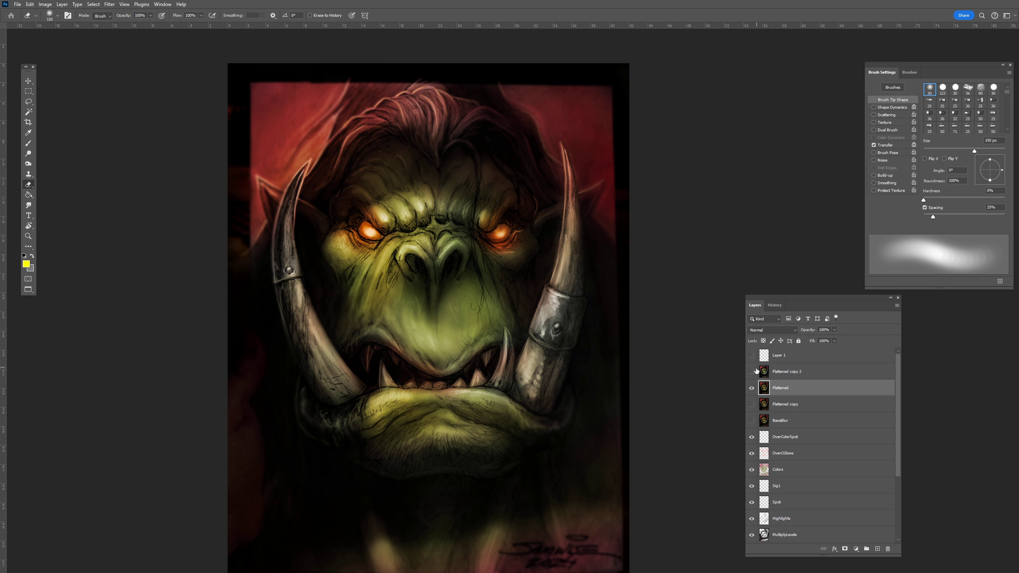
{"action": "left_click", "coordinate": [753, 371]}
{"action": "left_click", "coordinate": [753, 372]}
{"action": "left_click", "coordinate": [759, 372]}
{"action": "left_click", "coordinate": [753, 372]}
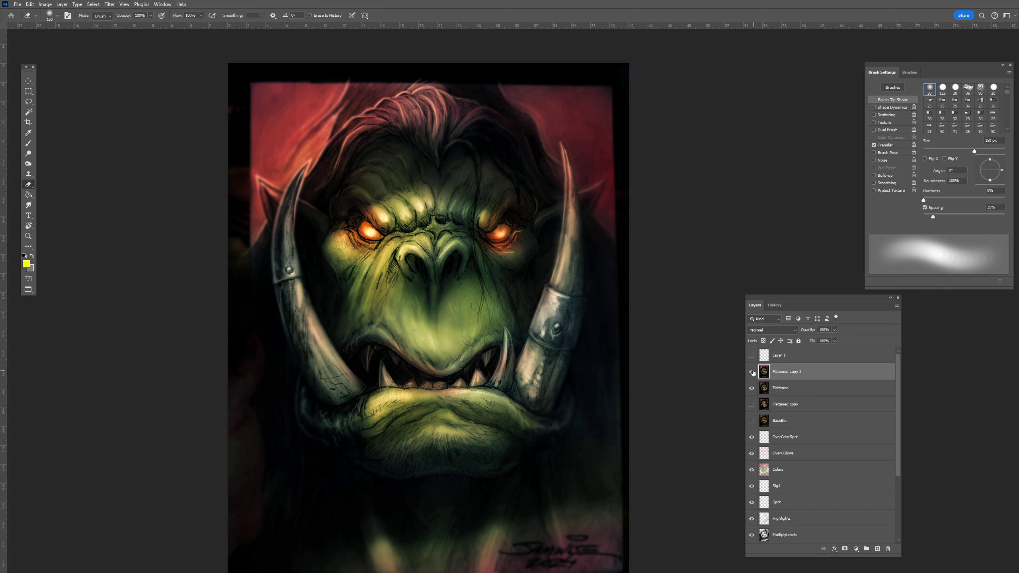
{"action": "left_click", "coordinate": [753, 373]}
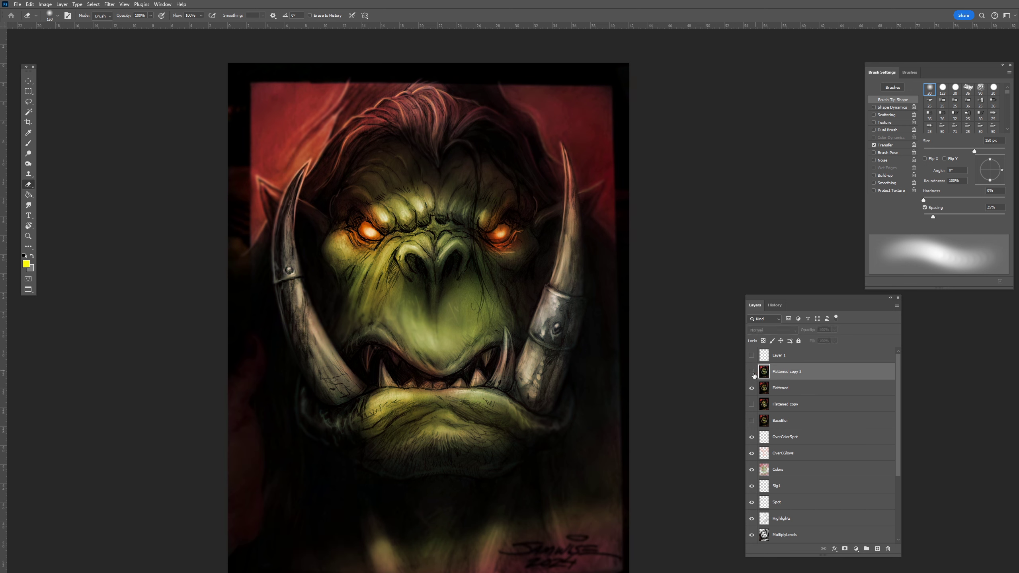
{"action": "left_click", "coordinate": [753, 372]}
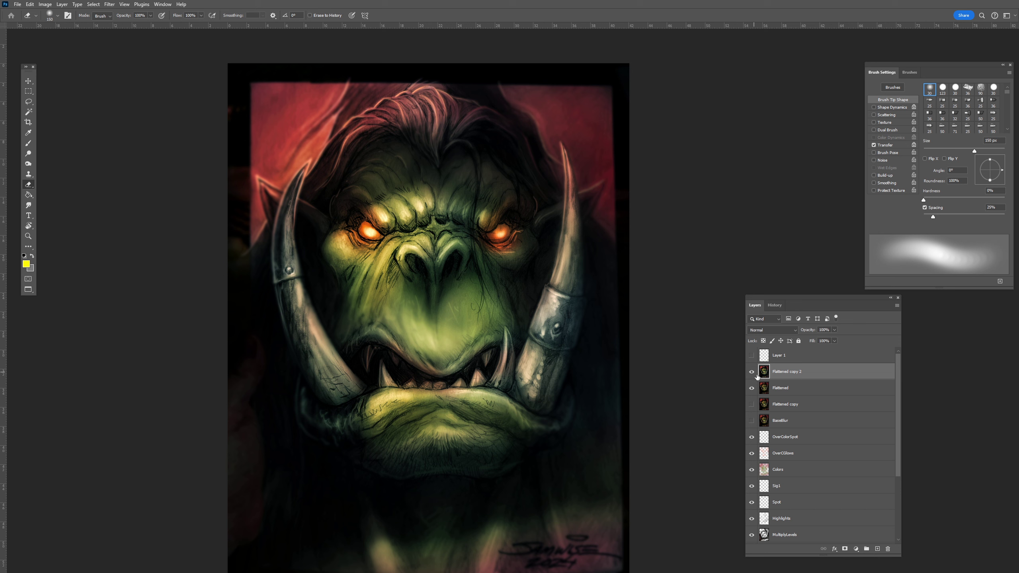
{"action": "left_click", "coordinate": [753, 372]}
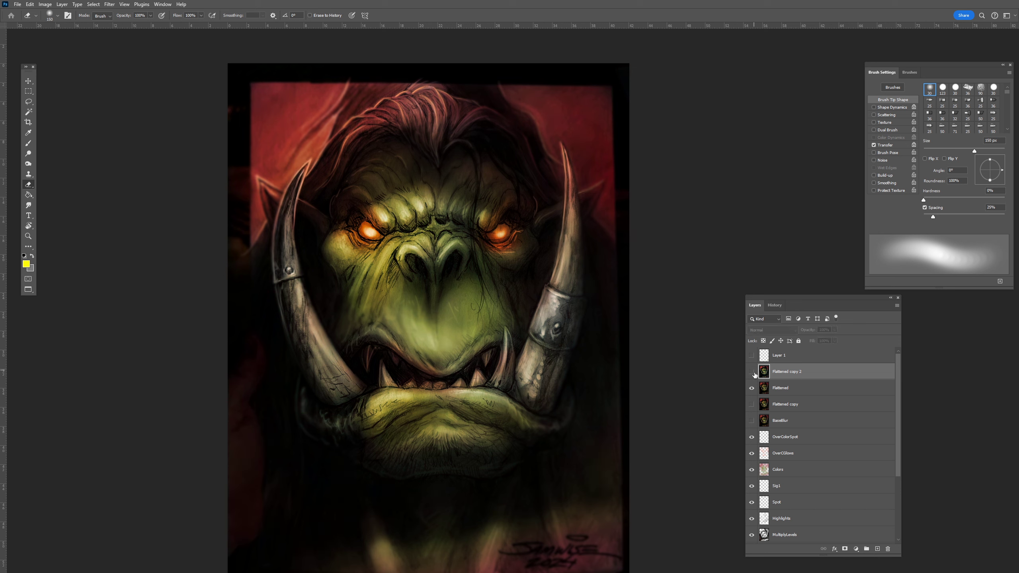
{"action": "left_click", "coordinate": [789, 391]}
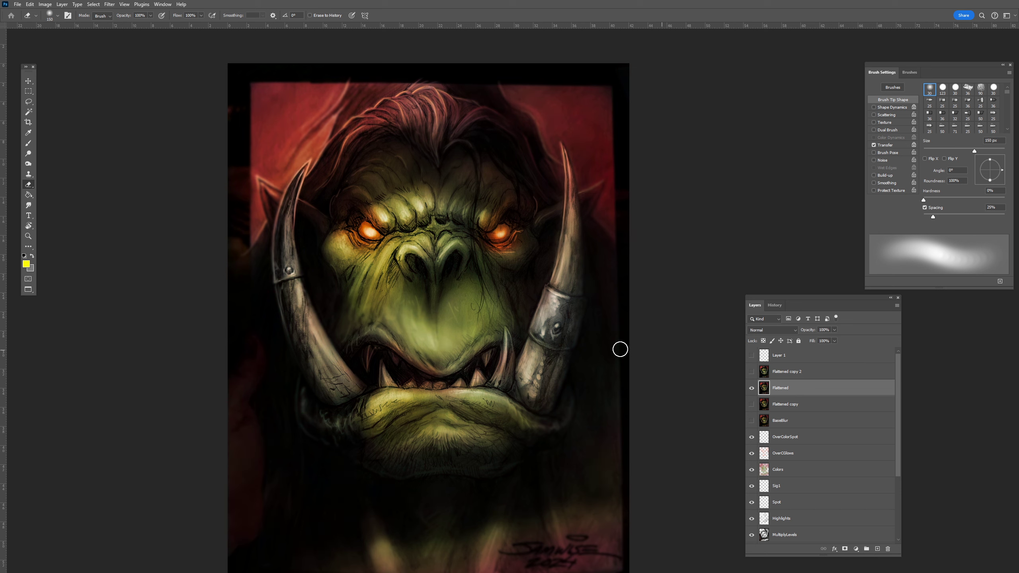
Step: Try a Color Balance adjustment on the Flattened layer, shifting its shadows toward cyan and blue
{"action": "left_click", "coordinate": [50, 5]}
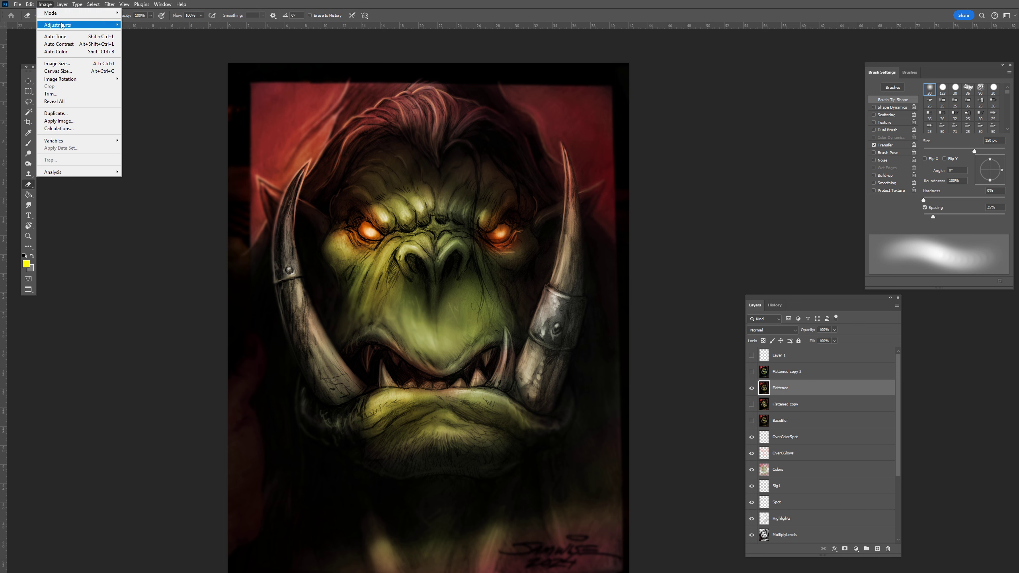
{"action": "mouse_move", "coordinate": [62, 25]}
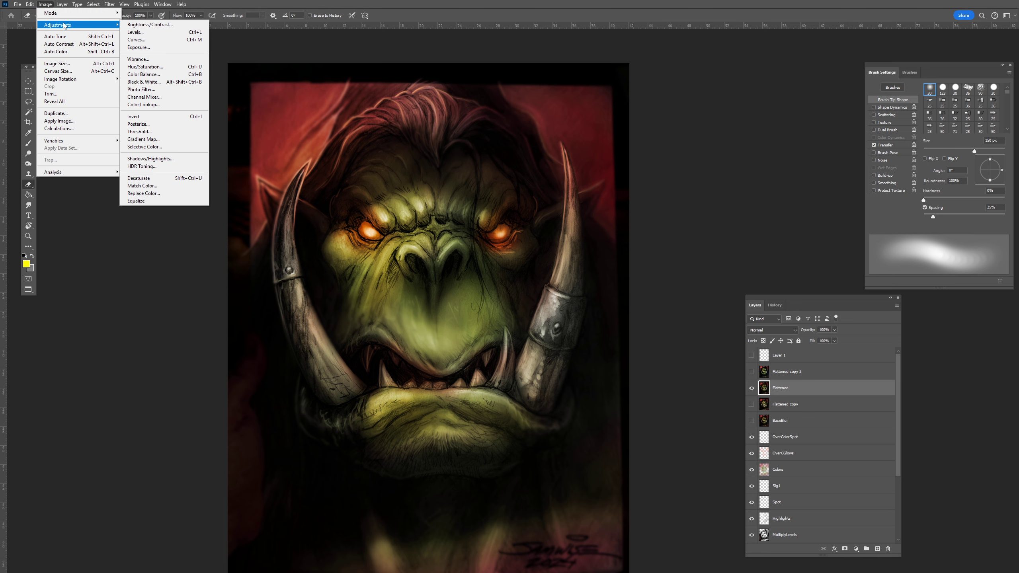
{"action": "left_click", "coordinate": [160, 75]}
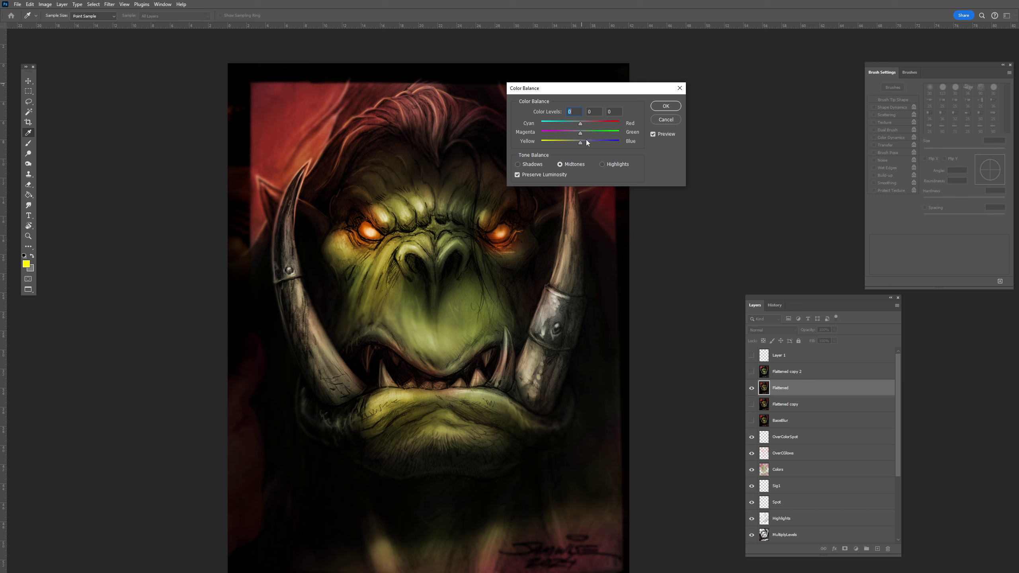
{"action": "left_click_drag", "start_coordinate": [583, 144], "coordinate": [605, 137]}
{"action": "mouse_move", "coordinate": [582, 123]}
{"action": "left_mouse_down"}
{"action": "mouse_move", "coordinate": [540, 137]}
{"action": "mouse_move", "coordinate": [579, 129]}
{"action": "left_mouse_up"}
{"action": "mouse_move", "coordinate": [579, 123]}
{"action": "left_mouse_down"}
{"action": "mouse_move", "coordinate": [594, 121]}
{"action": "mouse_move", "coordinate": [564, 128]}
{"action": "mouse_move", "coordinate": [578, 128]}
{"action": "mouse_move", "coordinate": [585, 142]}
{"action": "mouse_move", "coordinate": [566, 125]}
{"action": "mouse_move", "coordinate": [579, 147]}
{"action": "mouse_move", "coordinate": [566, 123]}
{"action": "mouse_move", "coordinate": [580, 123]}
{"action": "left_mouse_up"}
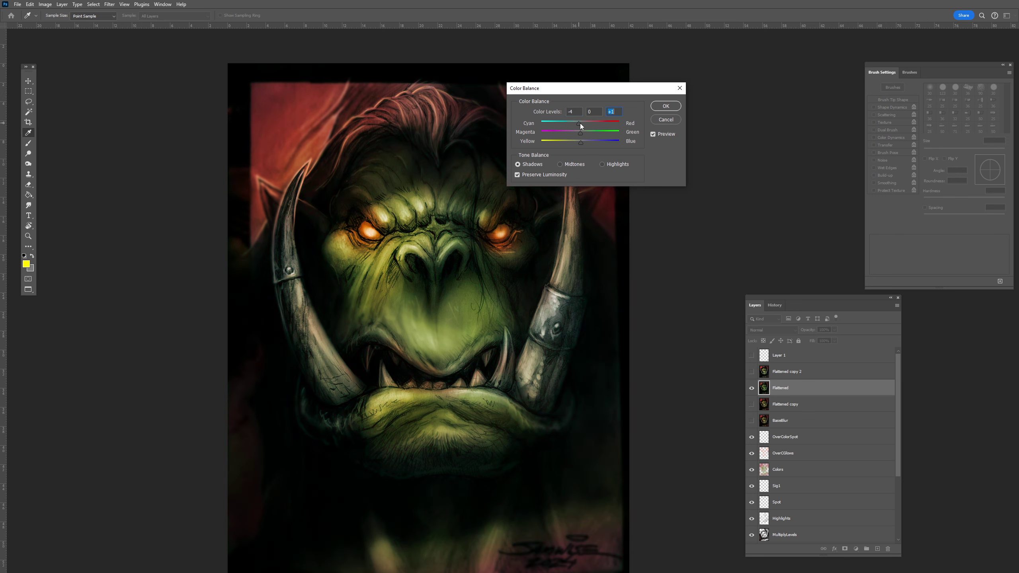
{"action": "left_click", "coordinate": [665, 120]}
{"action": "key", "text": "e"}
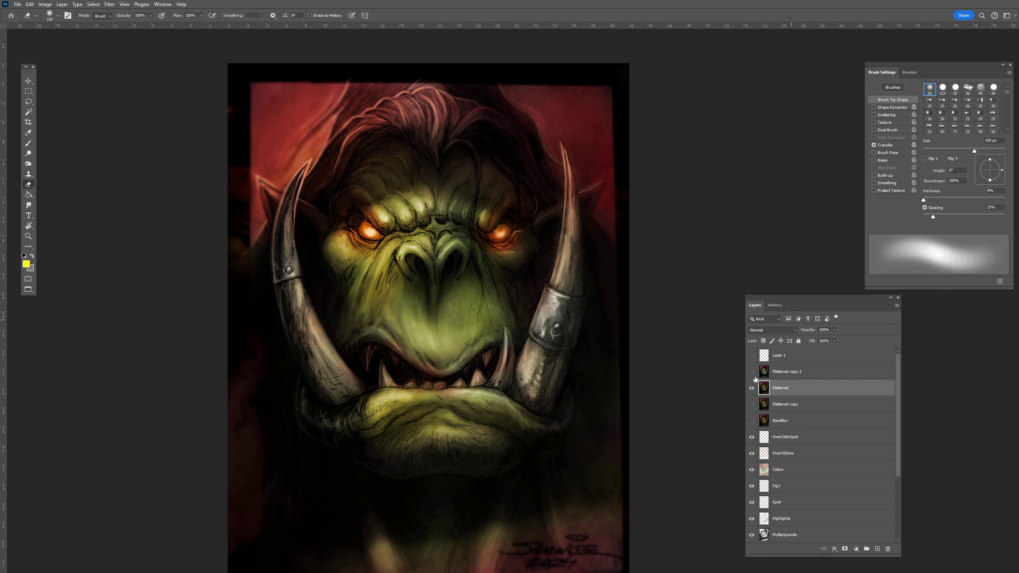
Step: Toggle Flattened copy 2 to compare its cooler colour grade with the Flattened layer, leaving it visible
{"action": "left_click", "coordinate": [752, 372]}
{"action": "left_click", "coordinate": [753, 374]}
{"action": "left_click", "coordinate": [752, 374]}
{"action": "left_click", "coordinate": [753, 372]}
{"action": "left_click", "coordinate": [752, 372]}
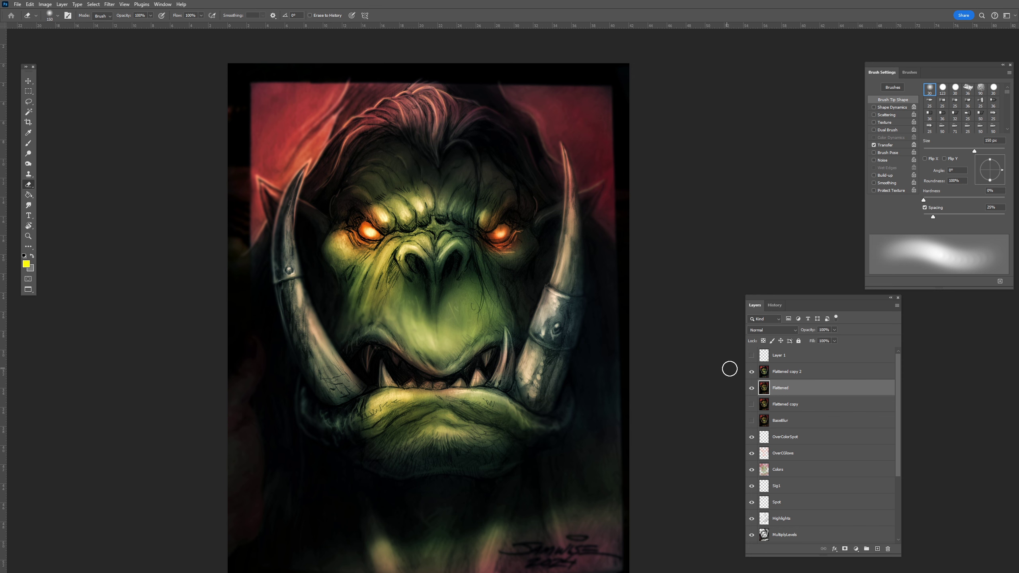
Step: Show the green signature on Layer 1 and fit the whole artwork in view
{"action": "left_click", "coordinate": [752, 356]}
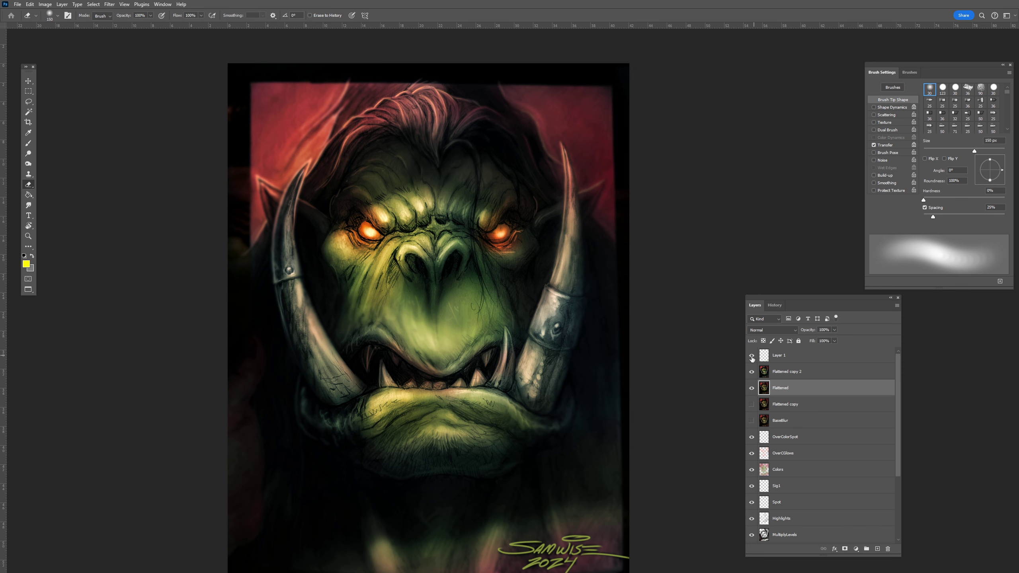
{"action": "left_click_drag", "start_coordinate": [637, 412], "coordinate": [658, 375]}
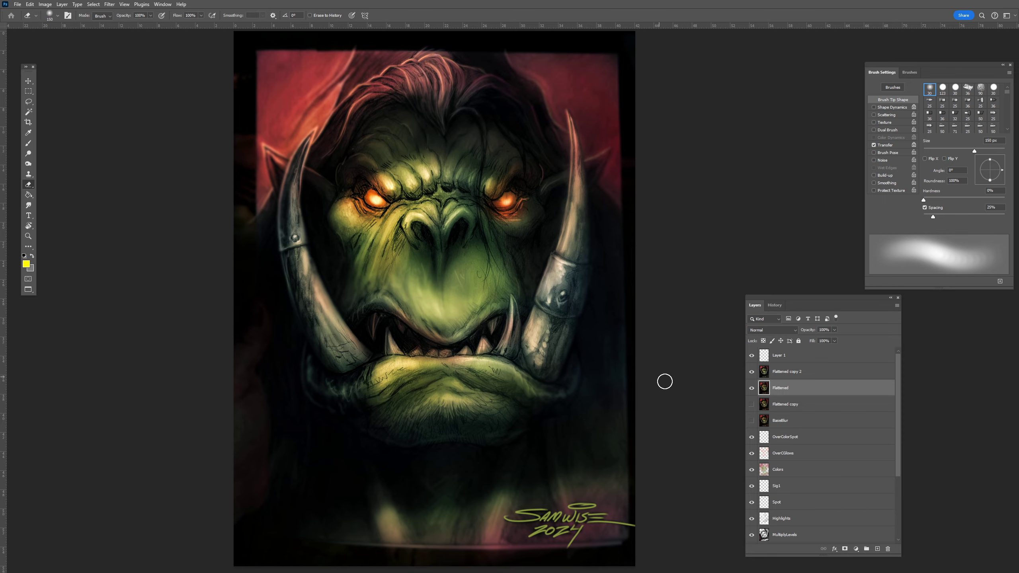
{"action": "key", "text": "ctrl+0"}
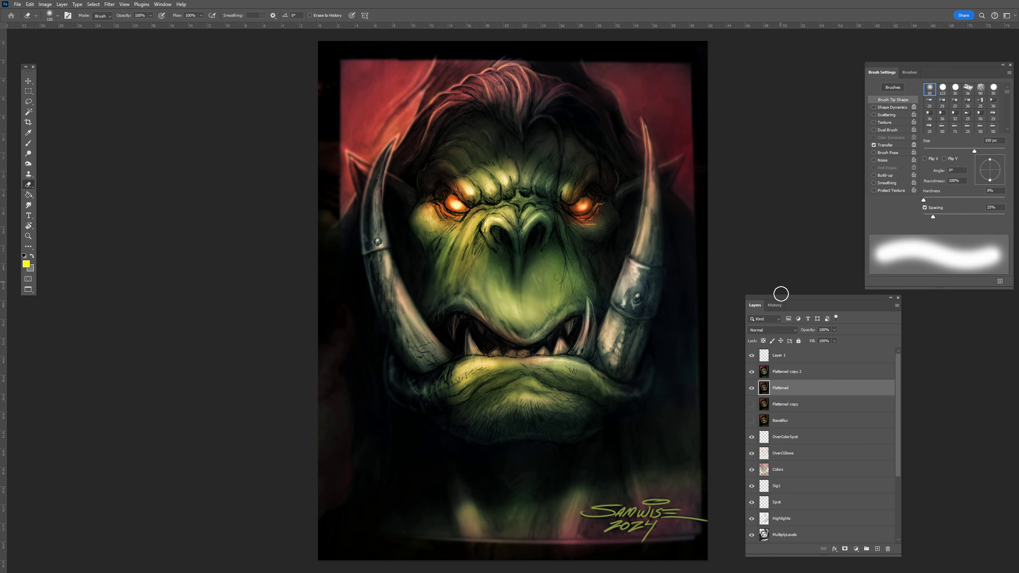
Step: Review the signed artwork full screen, and compare it with and without Flattened copy 2, leaving that layer visible
{"action": "key", "text": "f"}
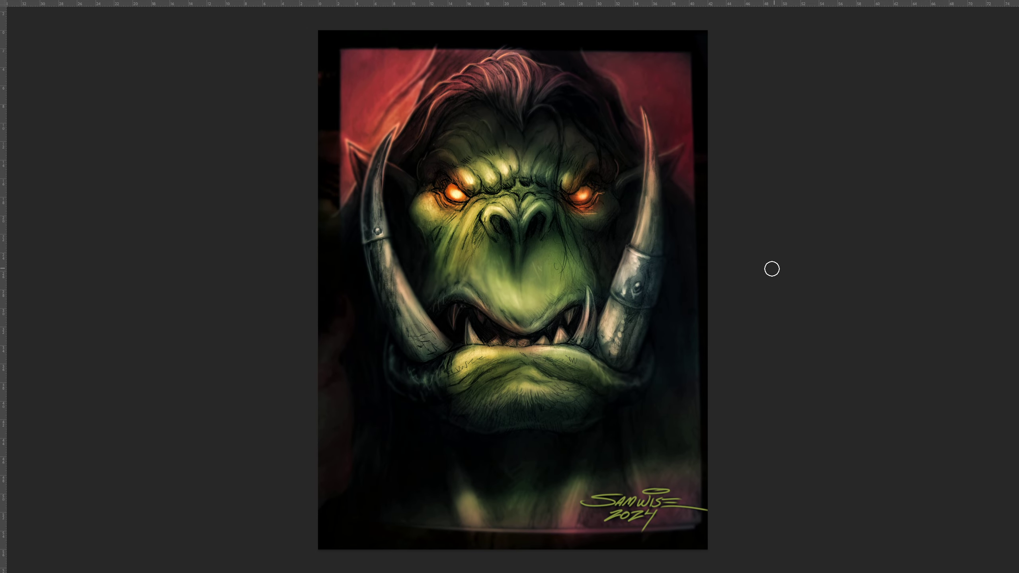
{"action": "key", "text": "f"}
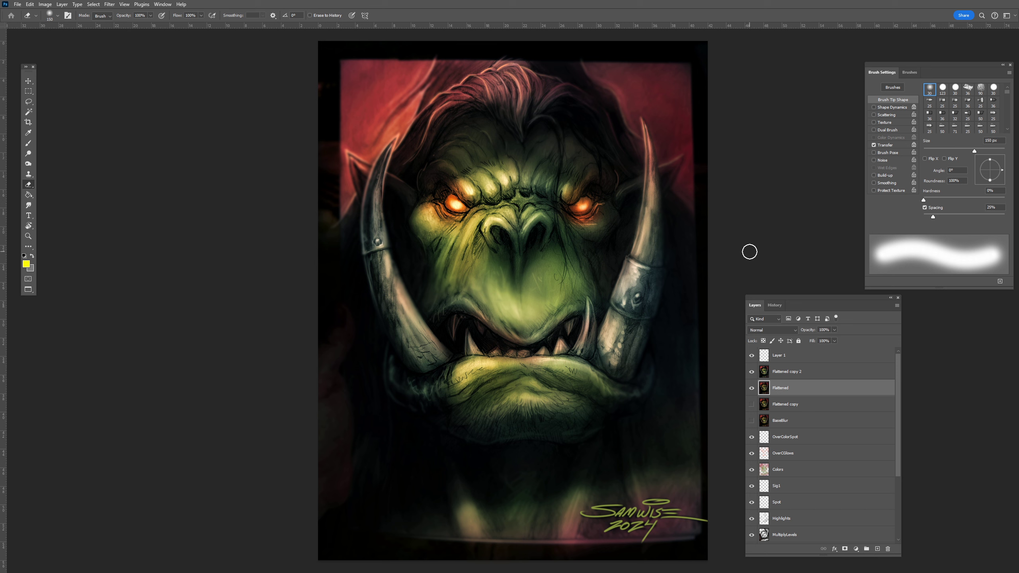
{"action": "left_click", "coordinate": [752, 372]}
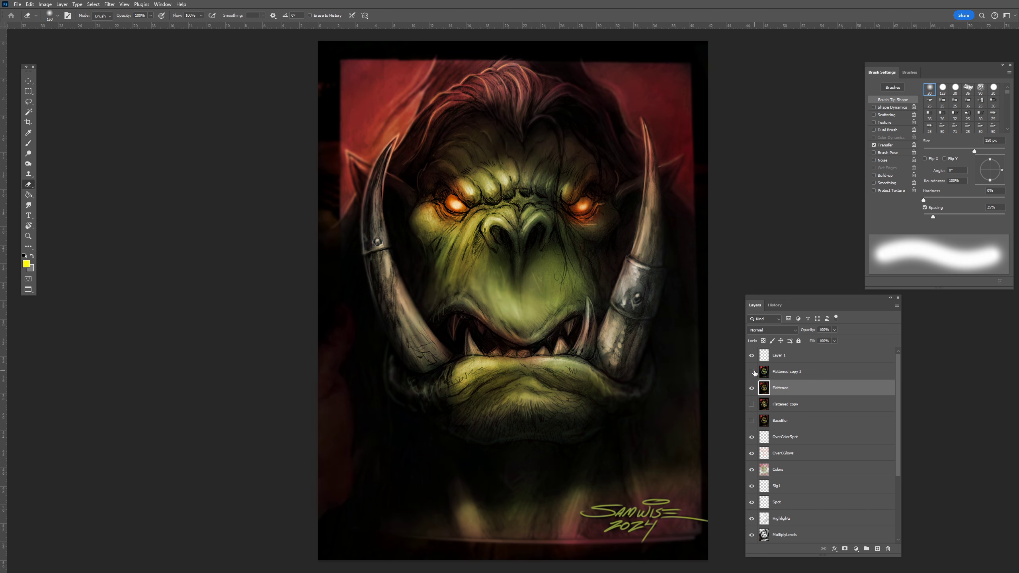
{"action": "left_click", "coordinate": [753, 372]}
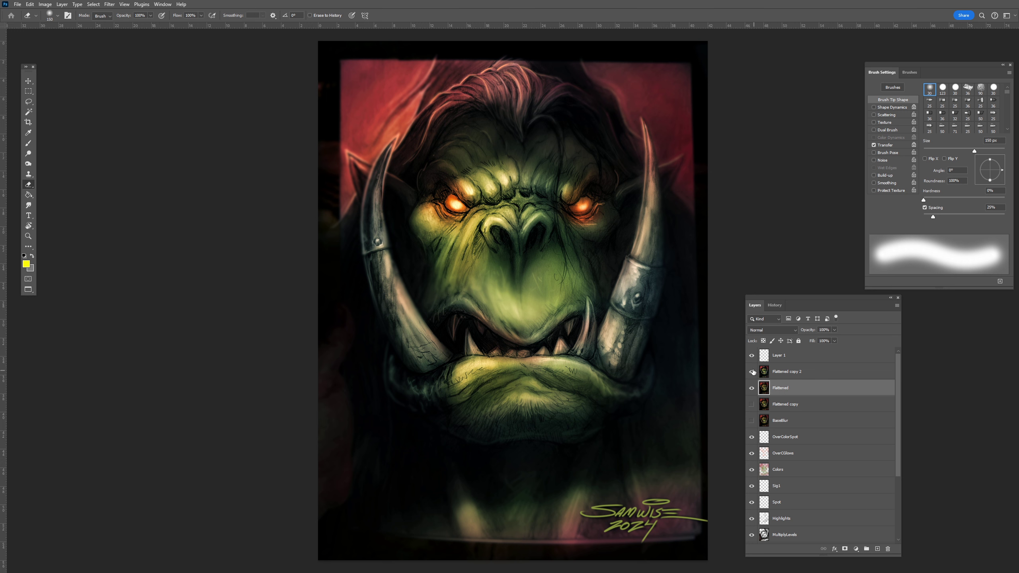